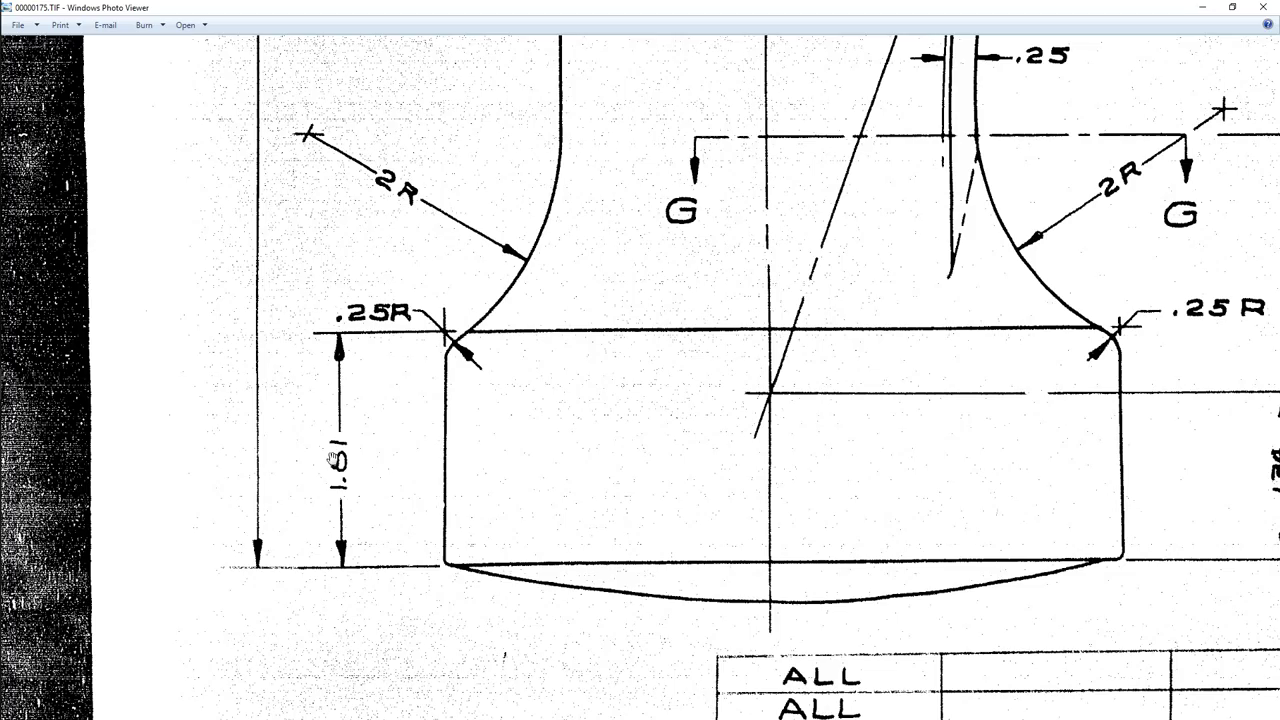
Zoom into the forging drawing's base detail, then move Photo Viewer aside to reveal the empty Sketch1.
{"action": "scroll", "coordinate": [374, 480], "scroll_direction": "up", "scroll_amount": 4}
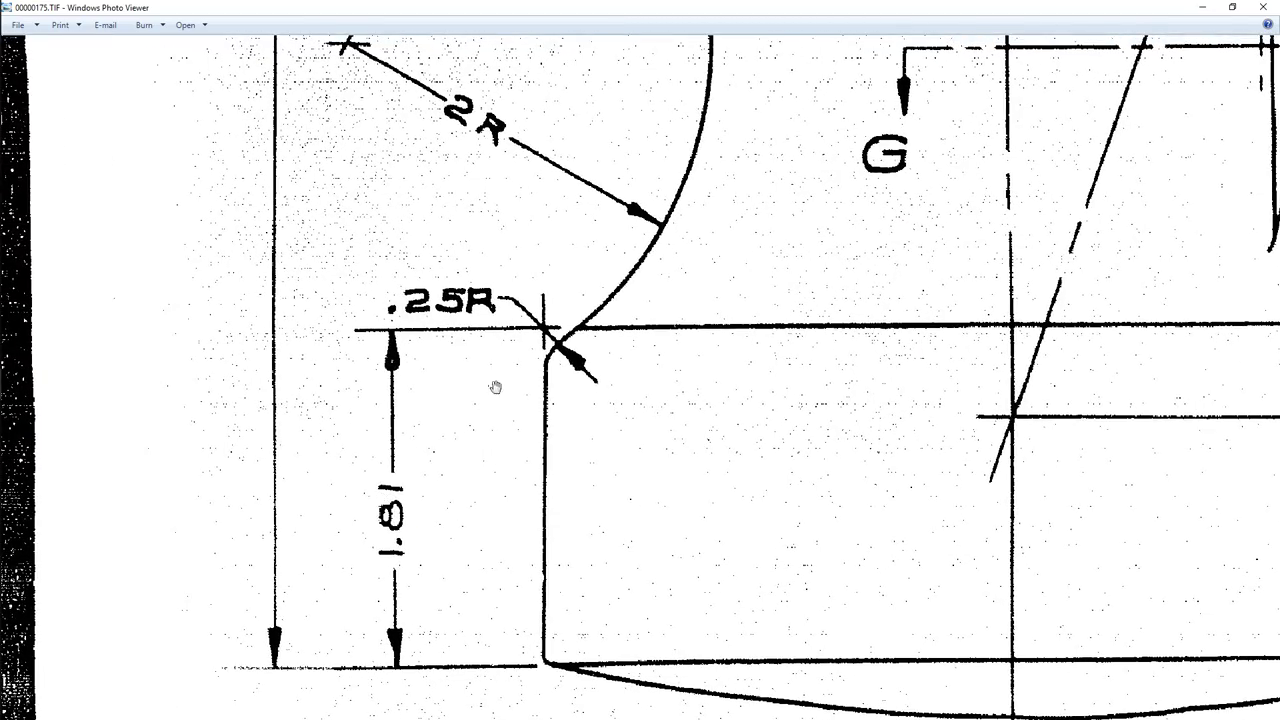
{"action": "scroll", "coordinate": [934, 306], "scroll_direction": "down", "scroll_amount": 5}
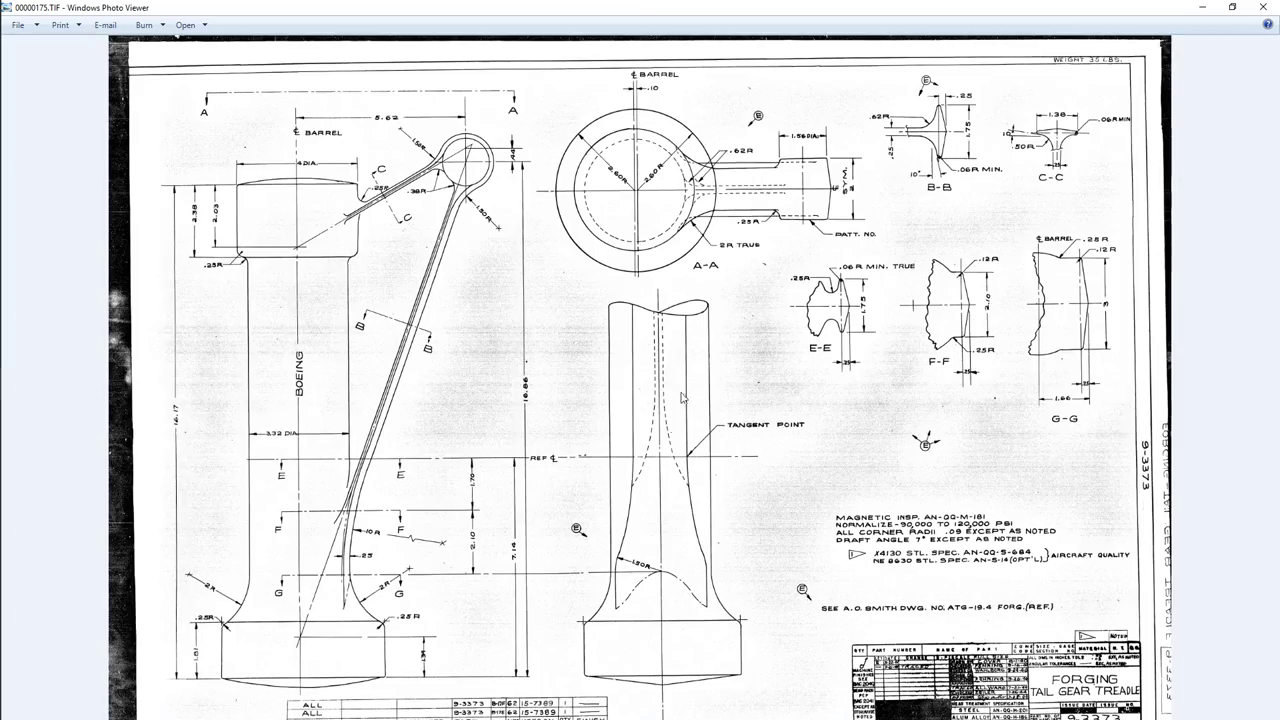
{"action": "scroll", "coordinate": [323, 678], "scroll_direction": "up", "scroll_amount": 5}
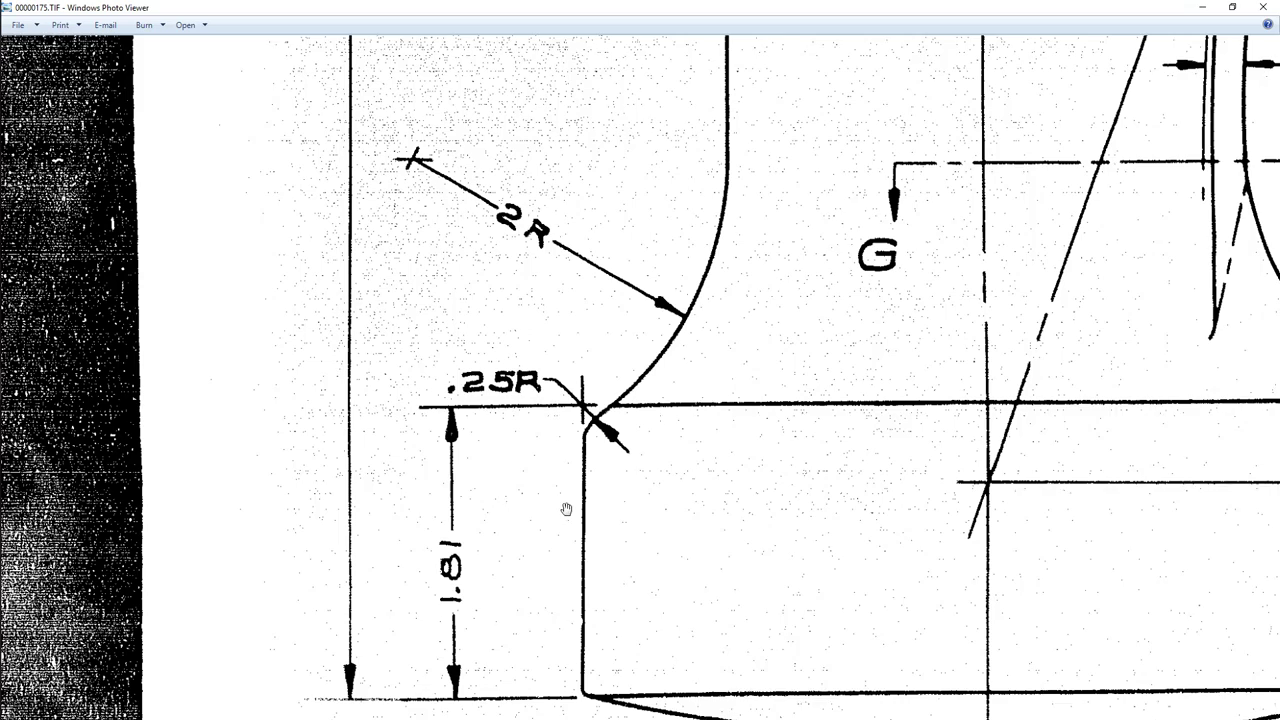
{"action": "scroll", "coordinate": [611, 372], "scroll_direction": "down", "scroll_amount": 1}
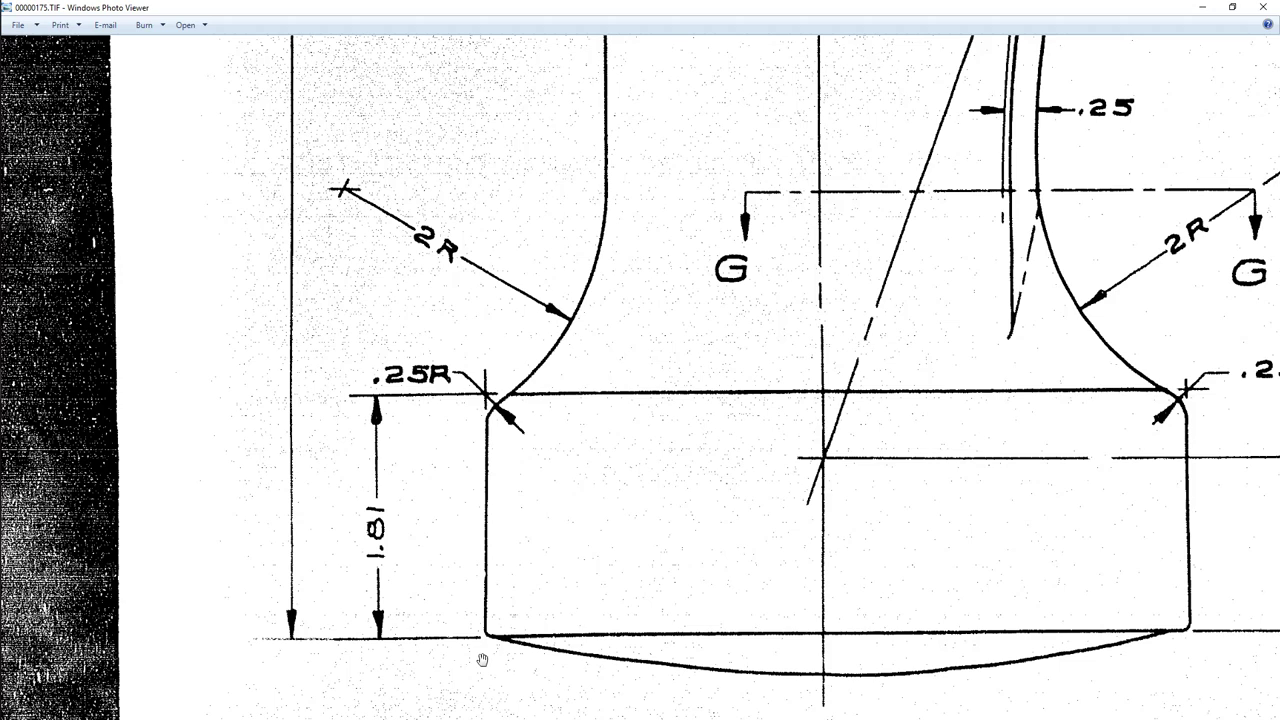
{"action": "left_click_drag", "start_coordinate": [640, 3], "coordinate": [1279, 300]}
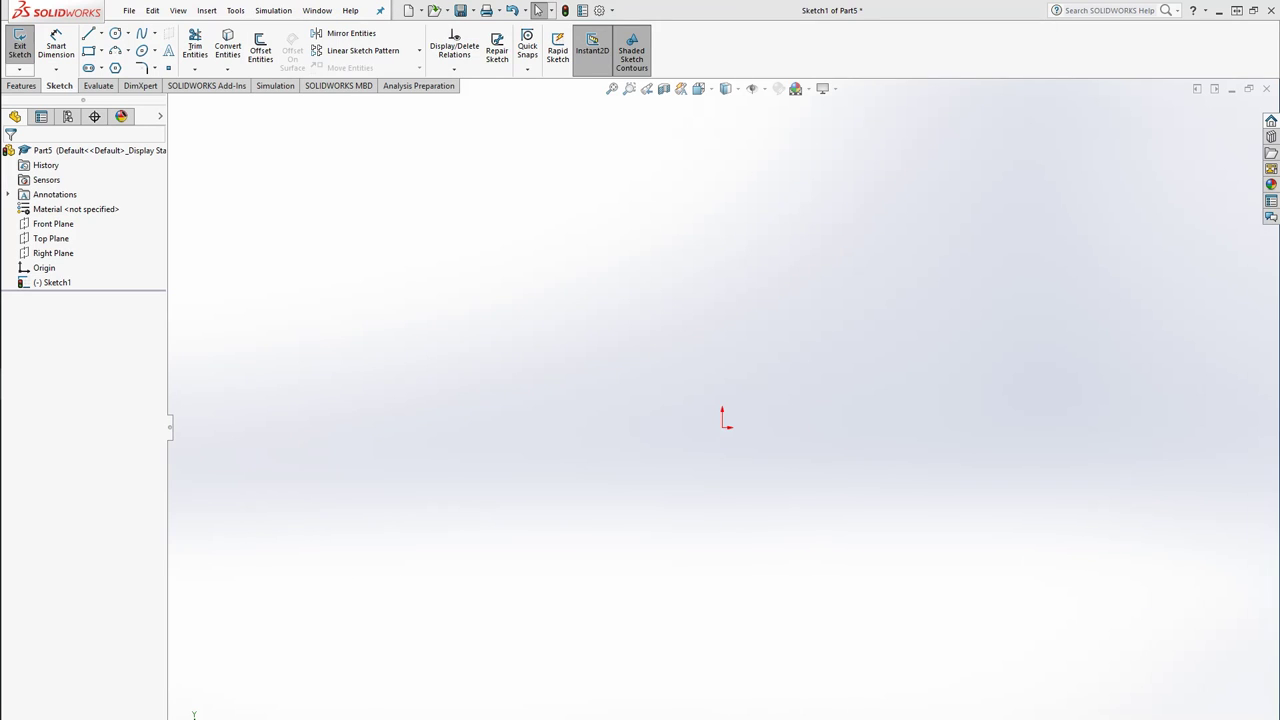
Draw a horizontal and a vertical construction centerline crossing at the sketch origin as the axes.
{"action": "left_click", "coordinate": [101, 39]}
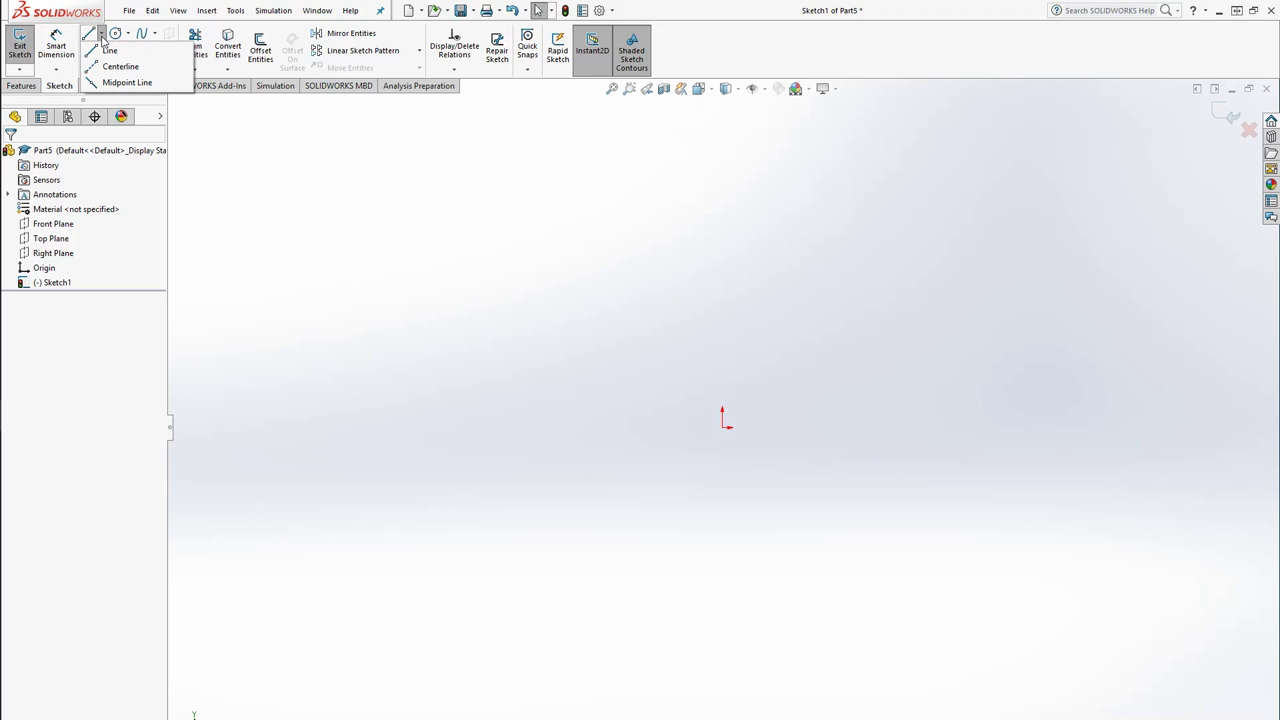
{"action": "left_click", "coordinate": [120, 66]}
{"action": "left_click", "coordinate": [722, 427]}
{"action": "left_click", "coordinate": [480, 427]}
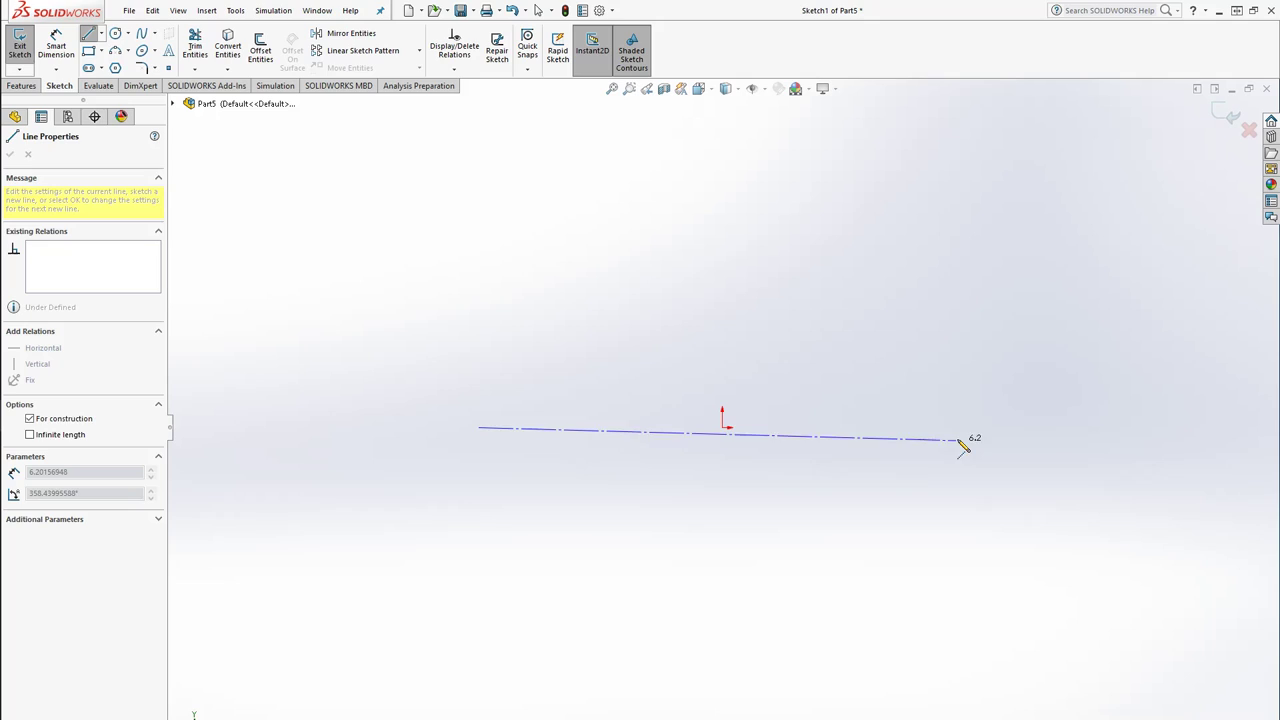
{"action": "left_click", "coordinate": [967, 428]}
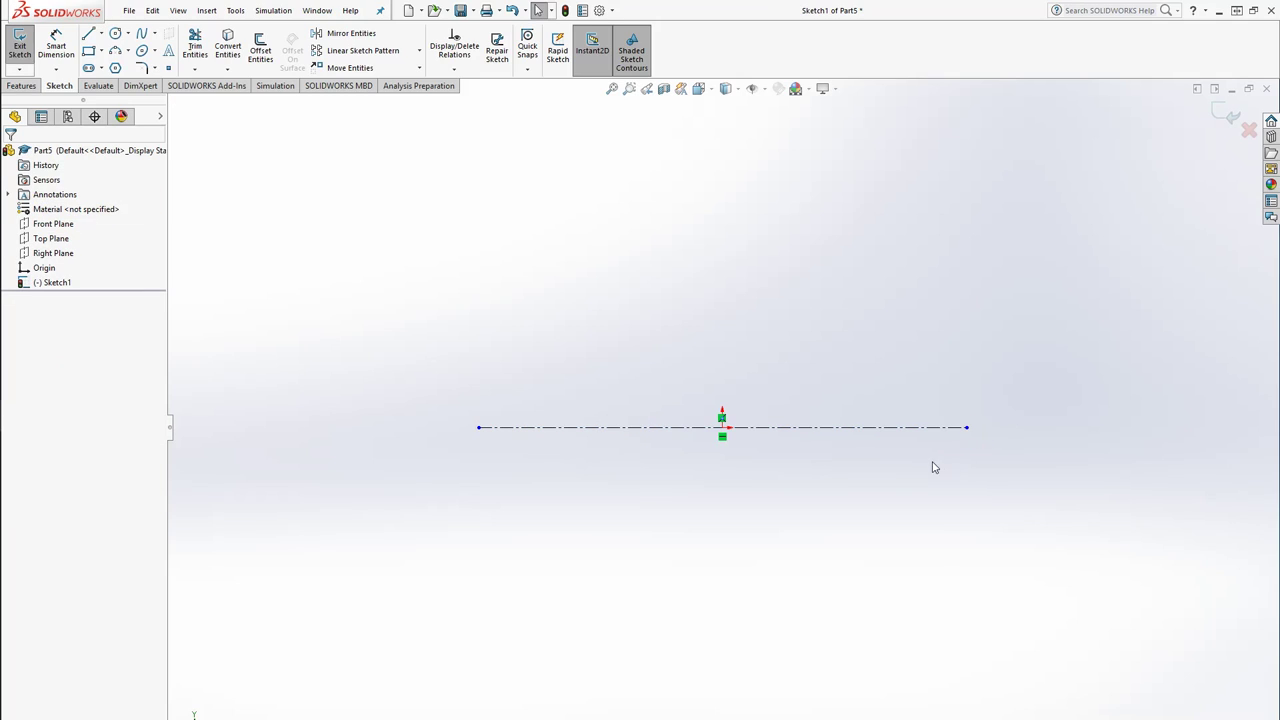
{"action": "left_click", "coordinate": [722, 510]}
{"action": "left_click", "coordinate": [722, 145]}
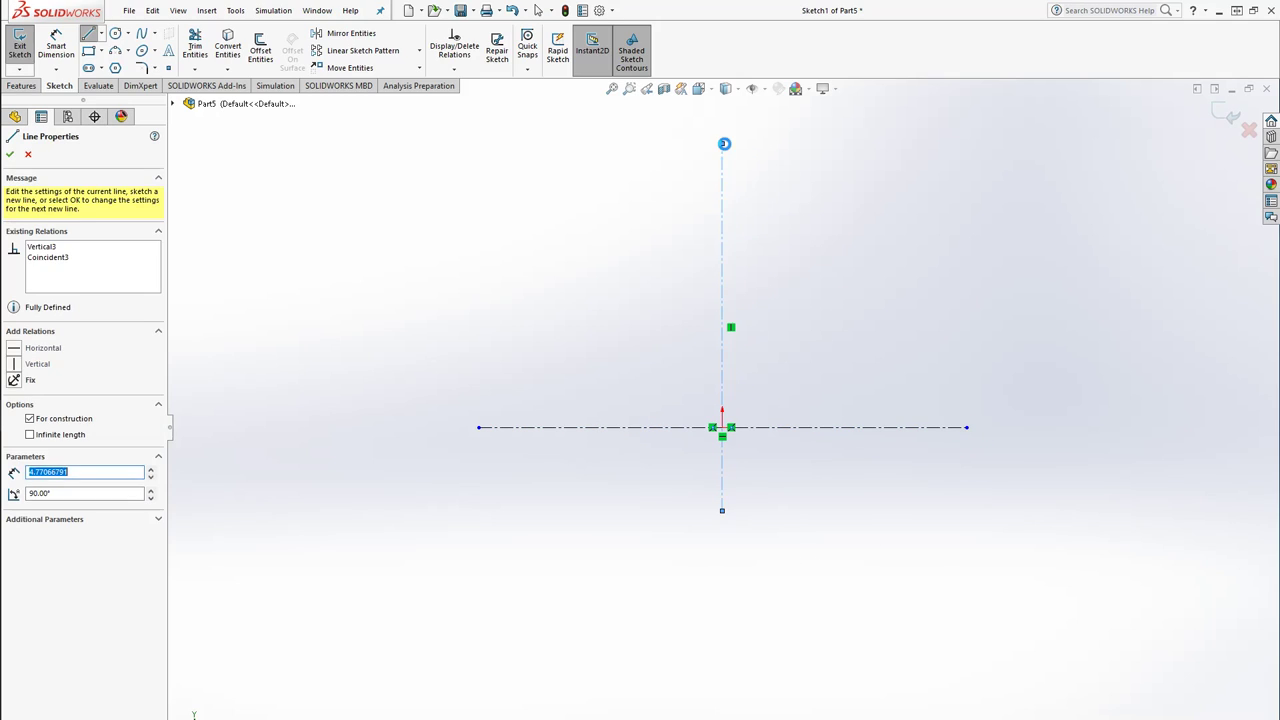
{"action": "key", "text": "Escape"}
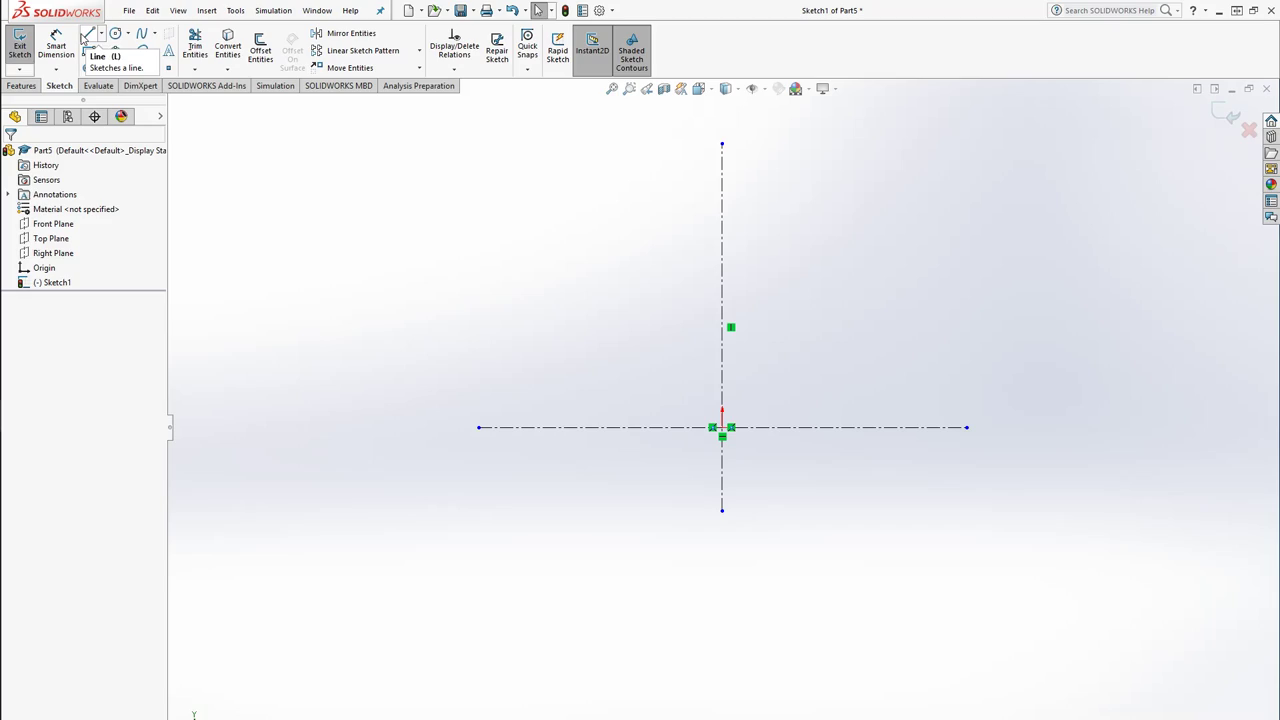
Inspect the drawing's base for the 1.81 height and .25R and 2R corners, then minimize Photo Viewer.
{"action": "key", "text": "alt+Tab"}
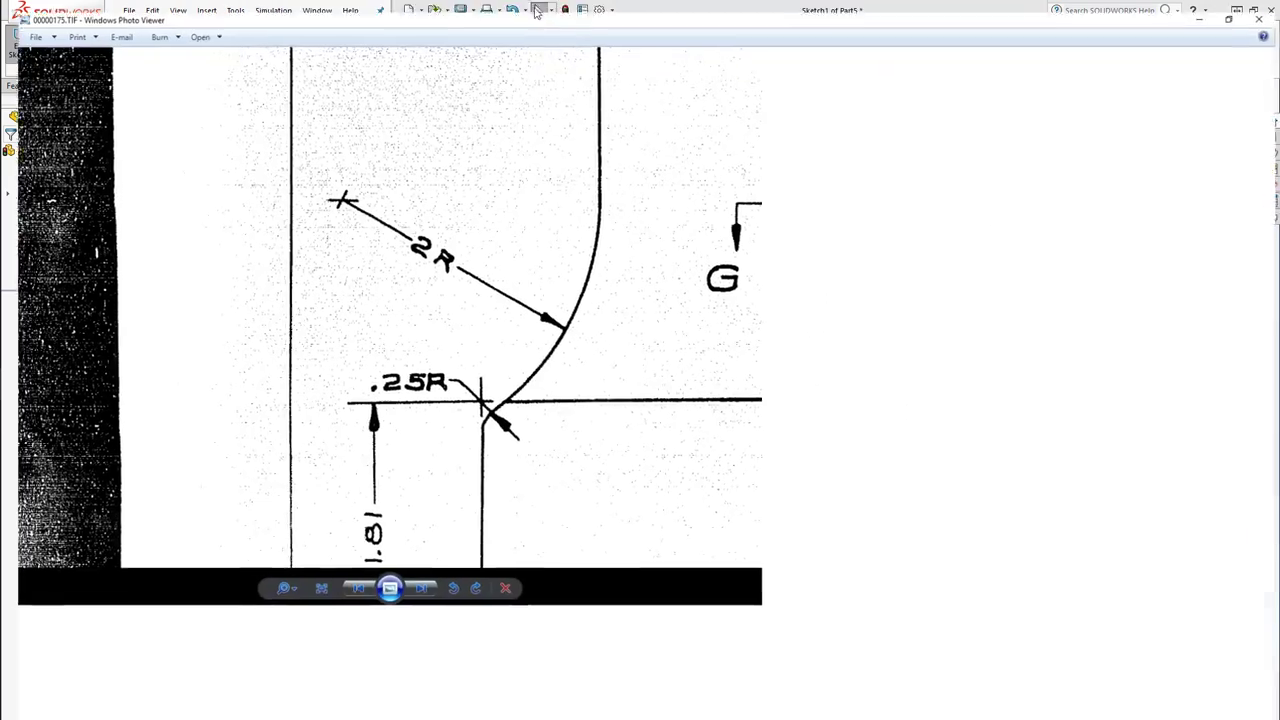
{"action": "mouse_move", "coordinate": [412, 558]}
{"action": "left_mouse_down"}
{"action": "mouse_move", "coordinate": [506, 417]}
{"action": "mouse_move", "coordinate": [663, 417]}
{"action": "left_mouse_up"}
{"action": "scroll", "coordinate": [590, 517], "scroll_direction": "up", "scroll_amount": 1}
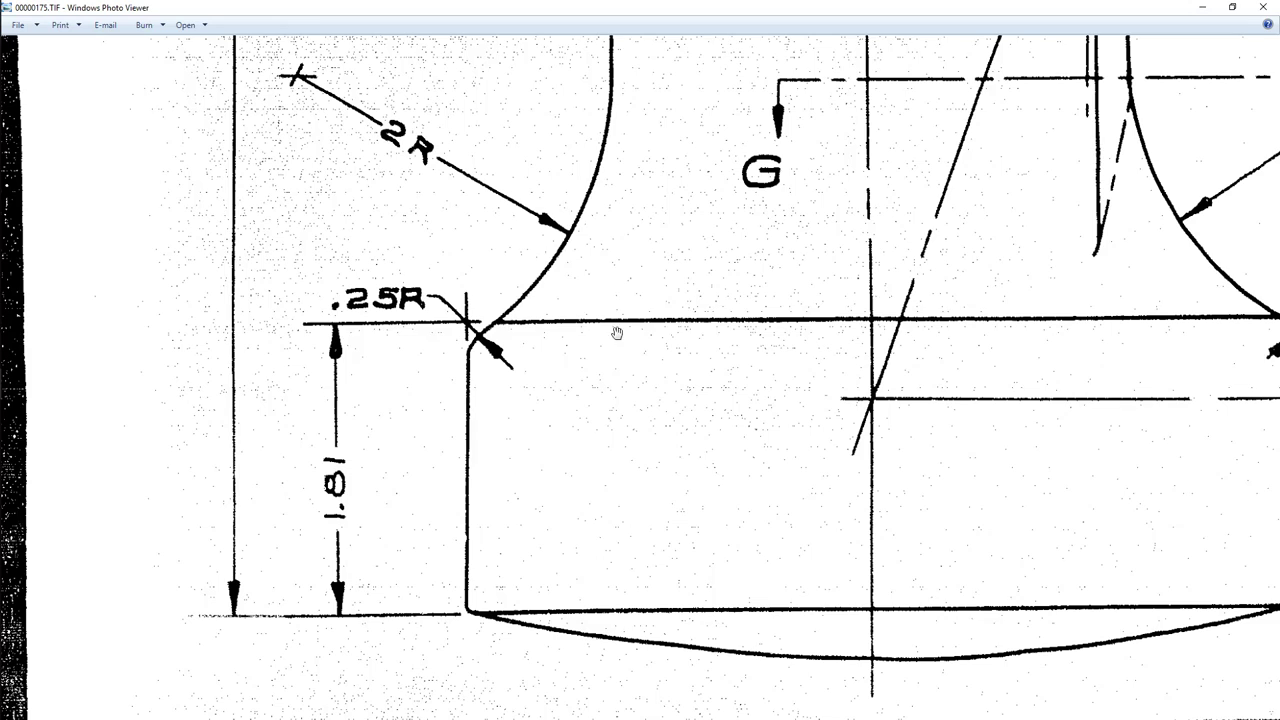
{"action": "mouse_move", "coordinate": [691, 604]}
{"action": "left_mouse_down"}
{"action": "mouse_move", "coordinate": [711, 571]}
{"action": "mouse_move", "coordinate": [724, 586]}
{"action": "left_mouse_up"}
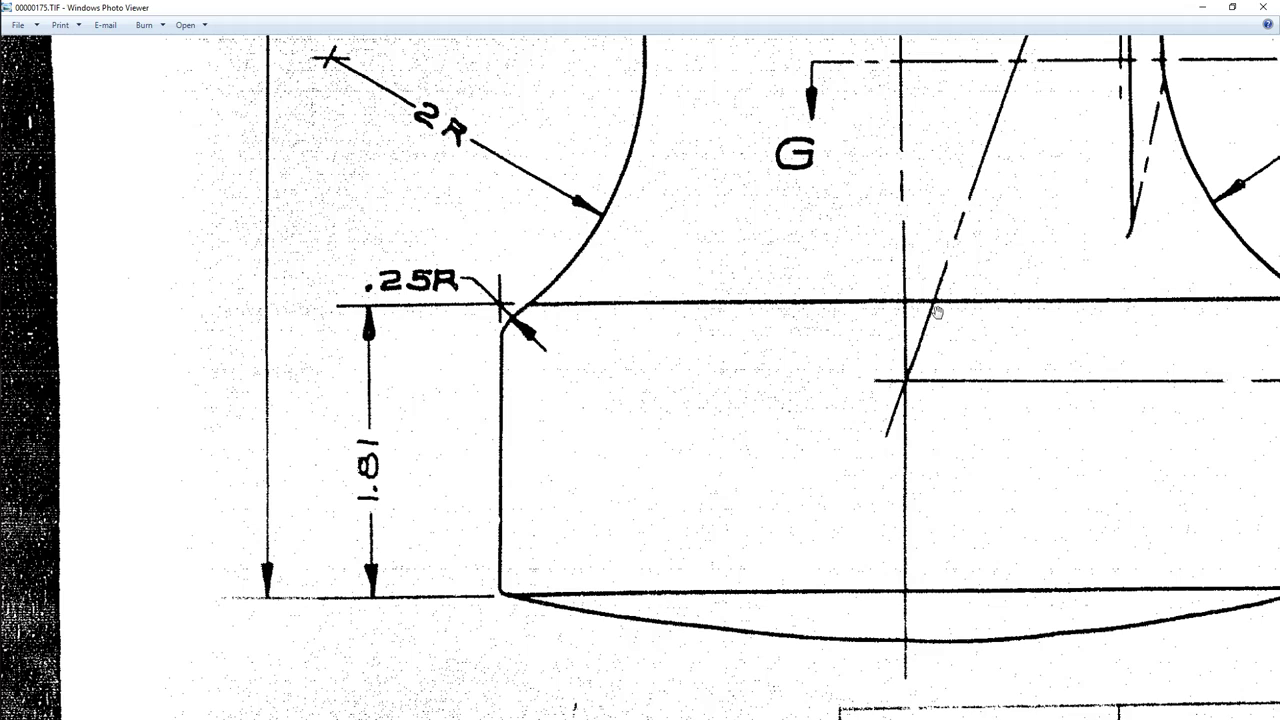
{"action": "left_click_drag", "start_coordinate": [760, 472], "coordinate": [749, 437]}
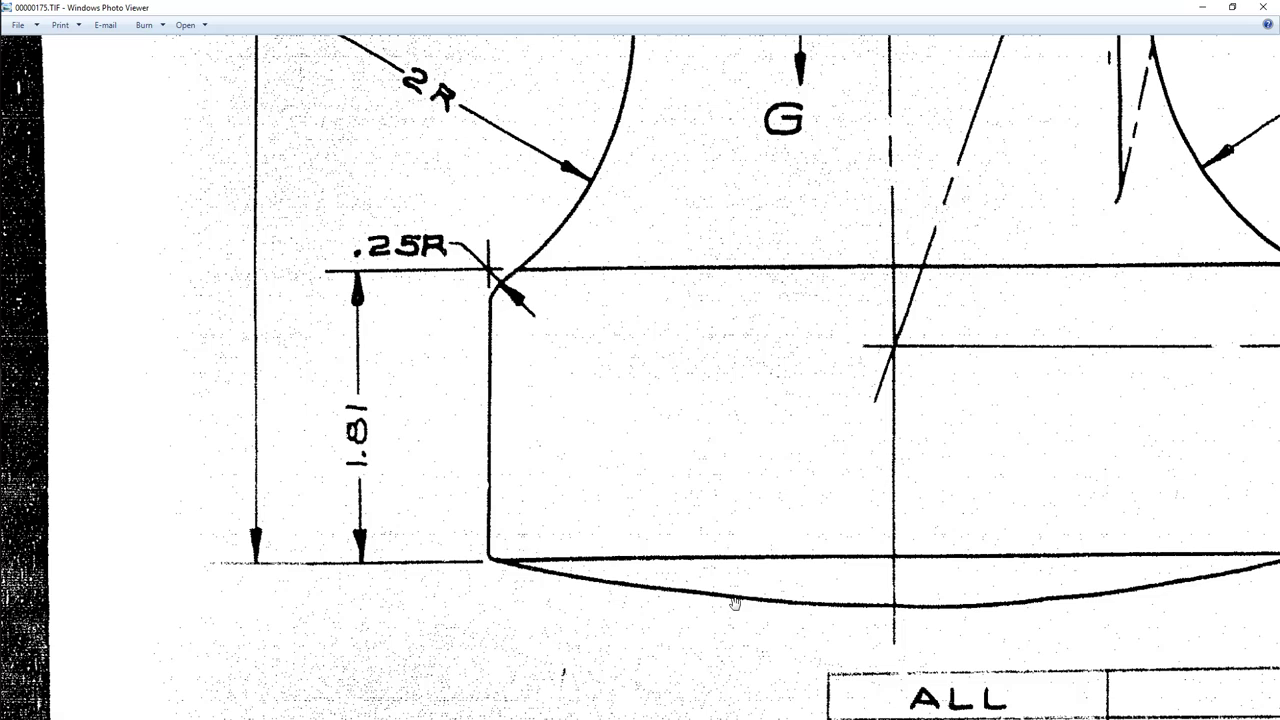
{"action": "double_click", "coordinate": [630, 5]}
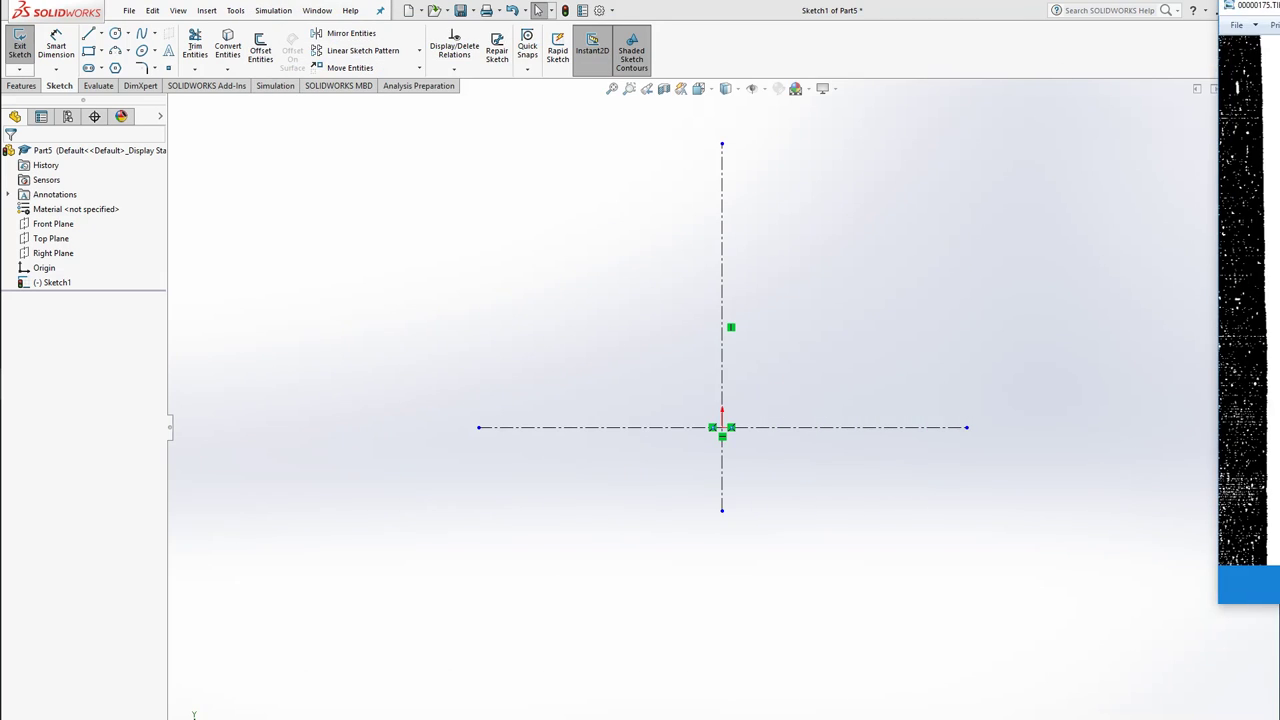
{"action": "double_click", "coordinate": [630, 160]}
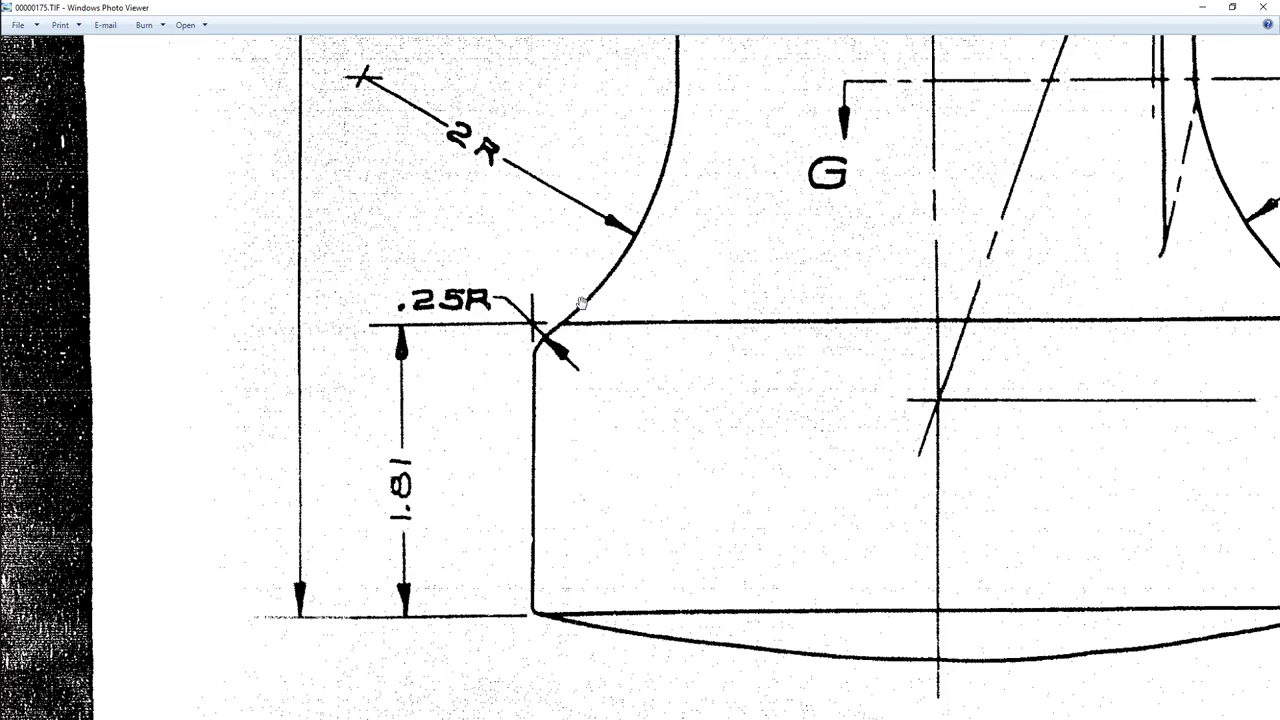
{"action": "left_click_drag", "start_coordinate": [601, 304], "coordinate": [642, 379]}
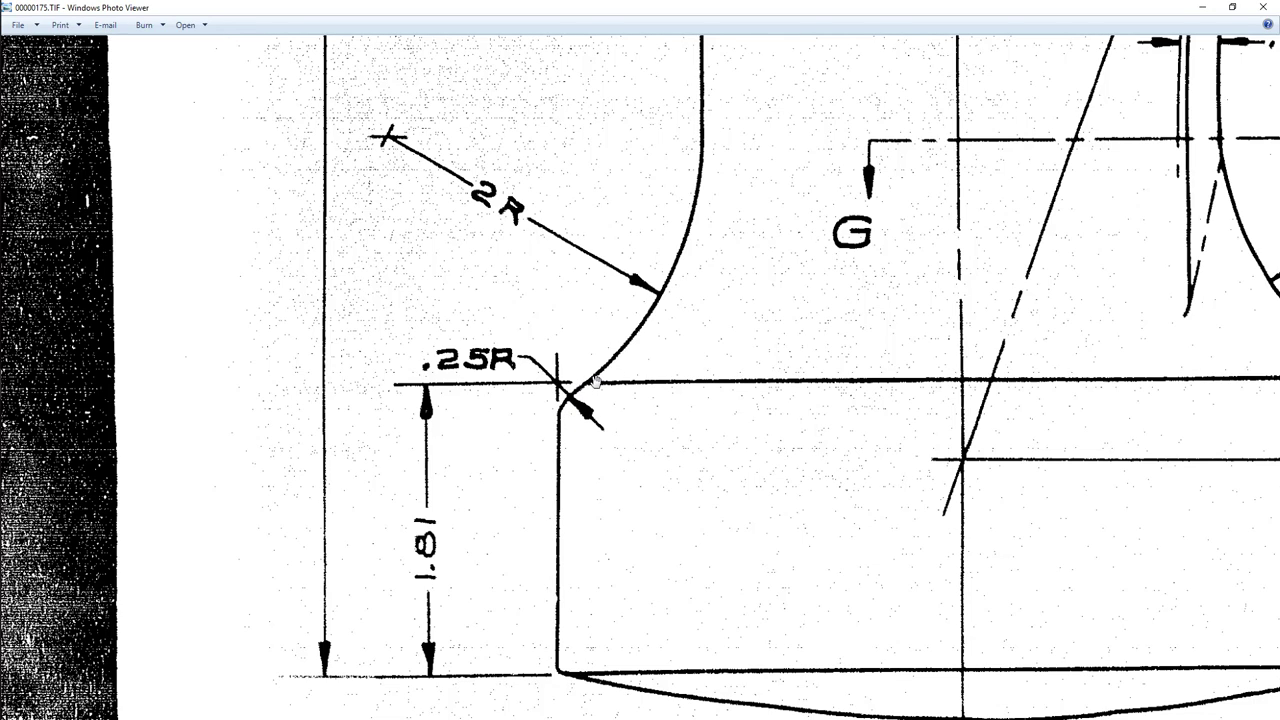
{"action": "left_click", "coordinate": [1202, 7]}
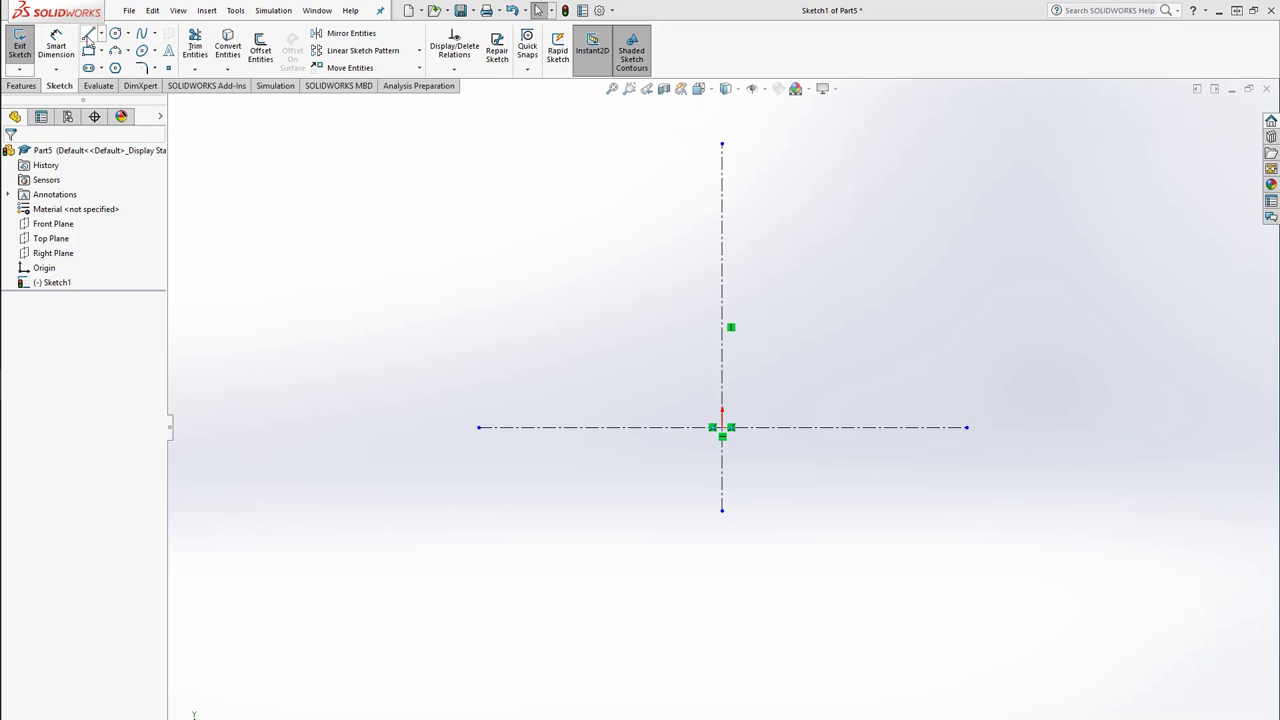
Draw a construction centerline up from the horizontal centerline left of the axis, then right past it.
{"action": "left_click", "coordinate": [88, 34]}
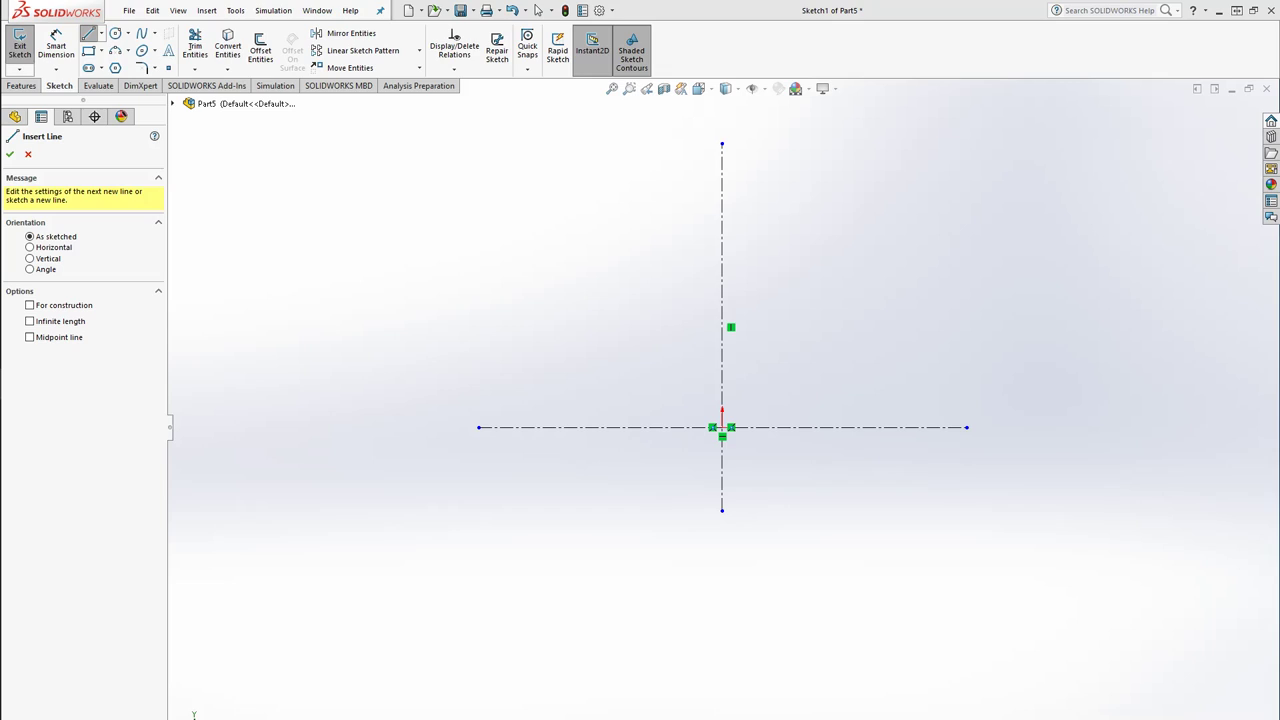
{"action": "scroll", "coordinate": [663, 443], "scroll_direction": "down", "scroll_amount": 3}
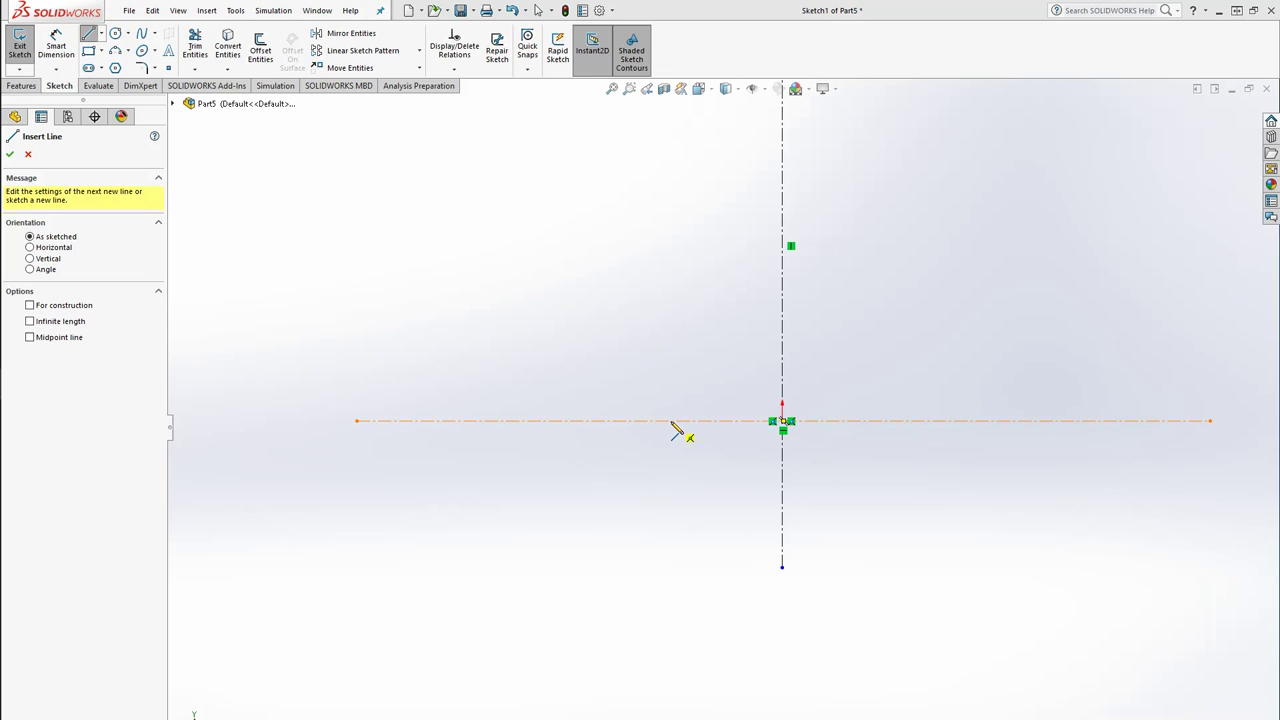
{"action": "left_click", "coordinate": [670, 421]}
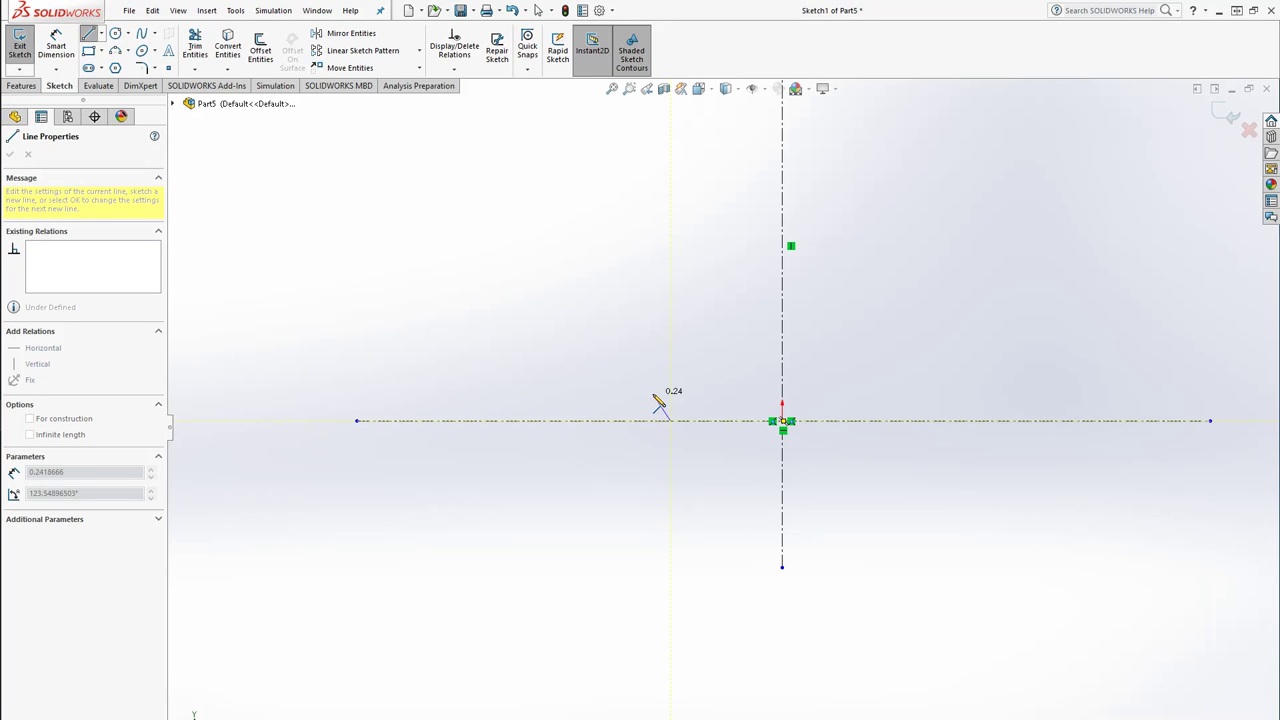
{"action": "key", "text": "Escape"}
{"action": "left_click", "coordinate": [101, 33]}
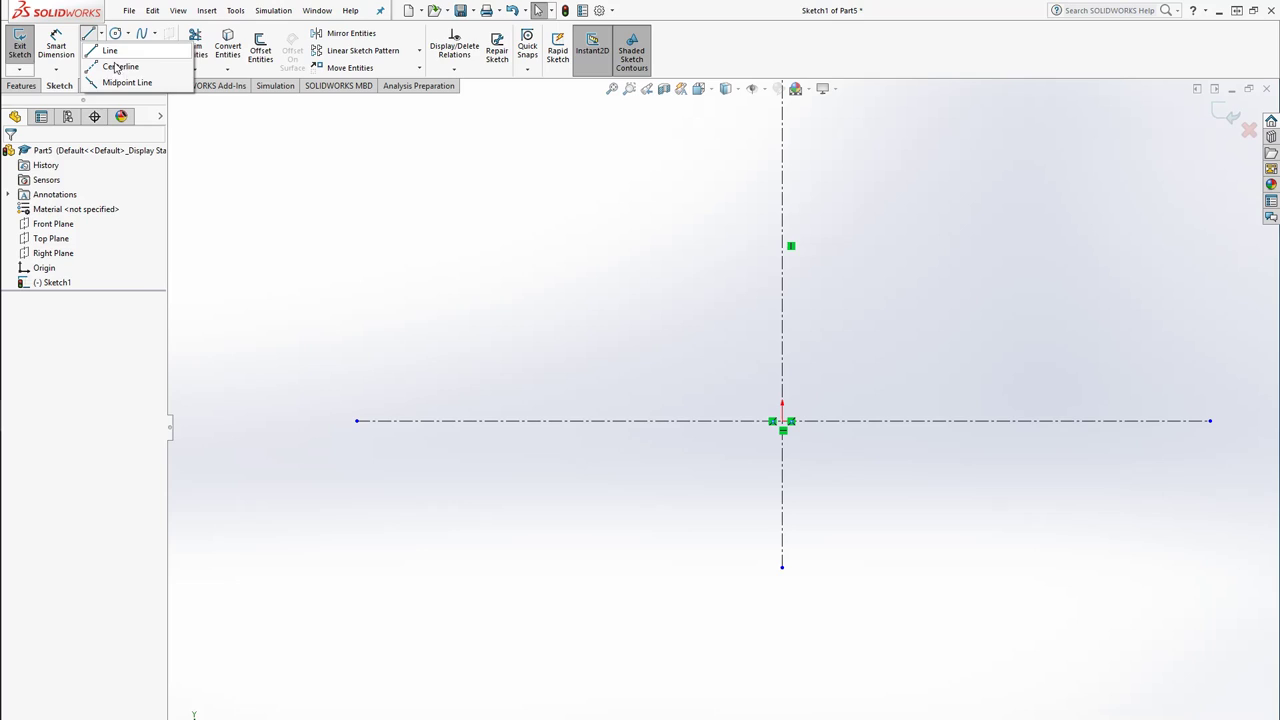
{"action": "left_click", "coordinate": [130, 65]}
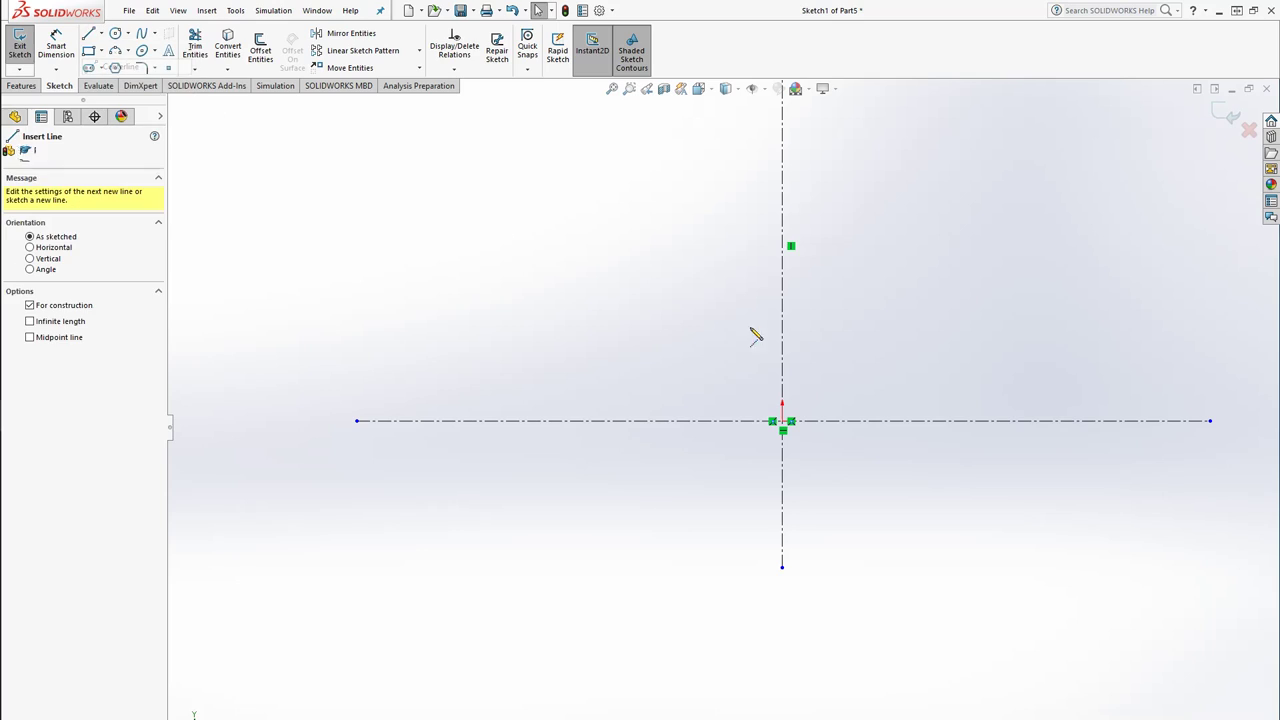
{"action": "left_click", "coordinate": [668, 421]}
{"action": "left_click", "coordinate": [667, 320]}
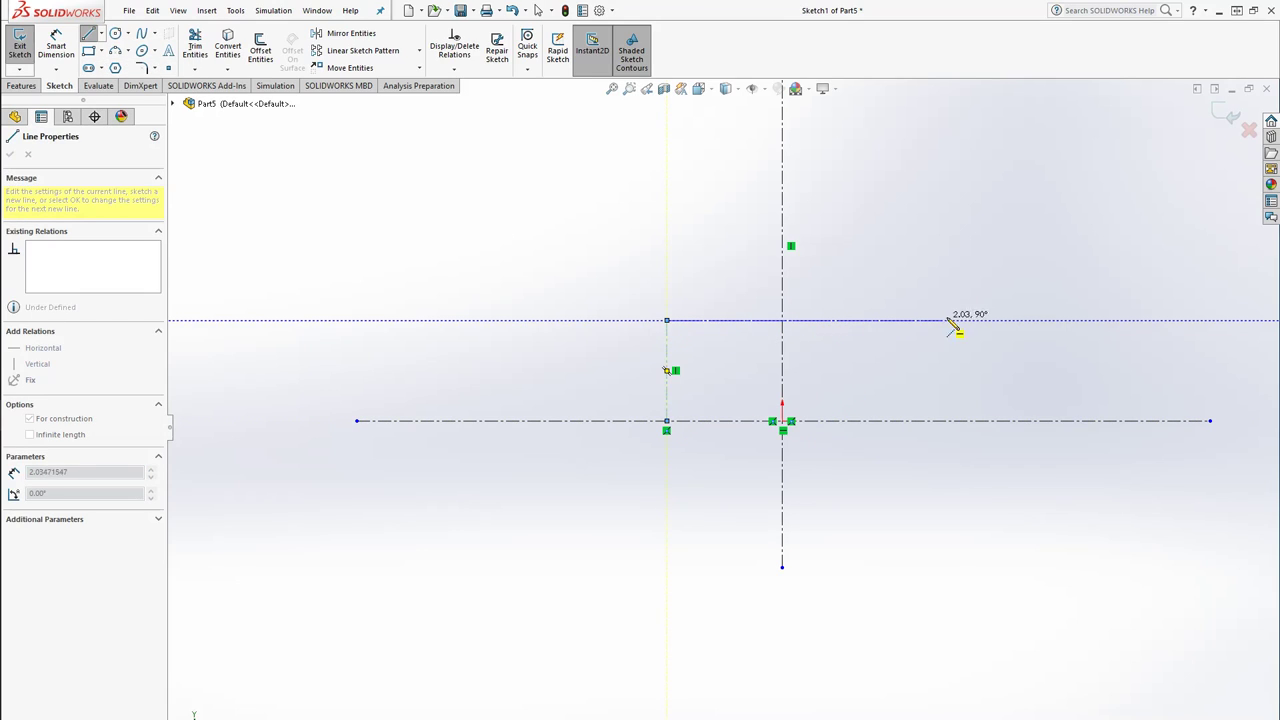
{"action": "left_click", "coordinate": [914, 320]}
Dimension the left vertical construction line to a height of 1.81.
{"action": "key", "text": "Escape"}
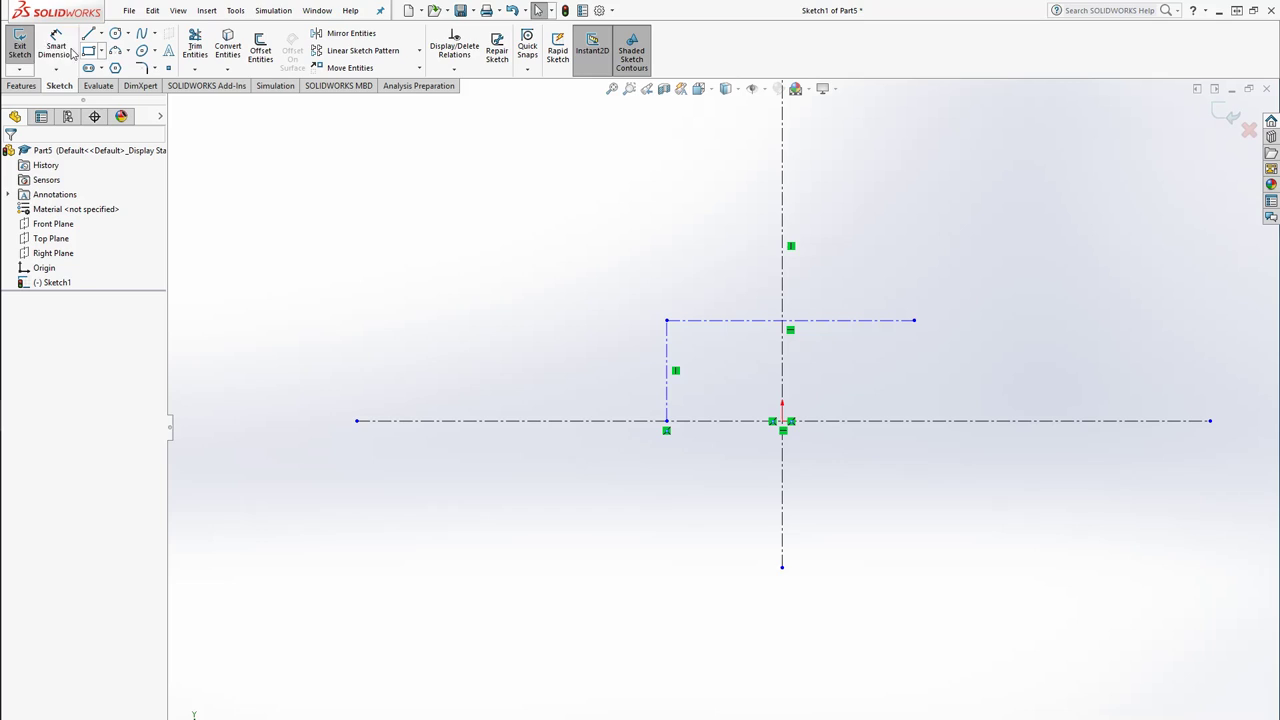
{"action": "left_click", "coordinate": [66, 49]}
{"action": "left_click", "coordinate": [667, 350]}
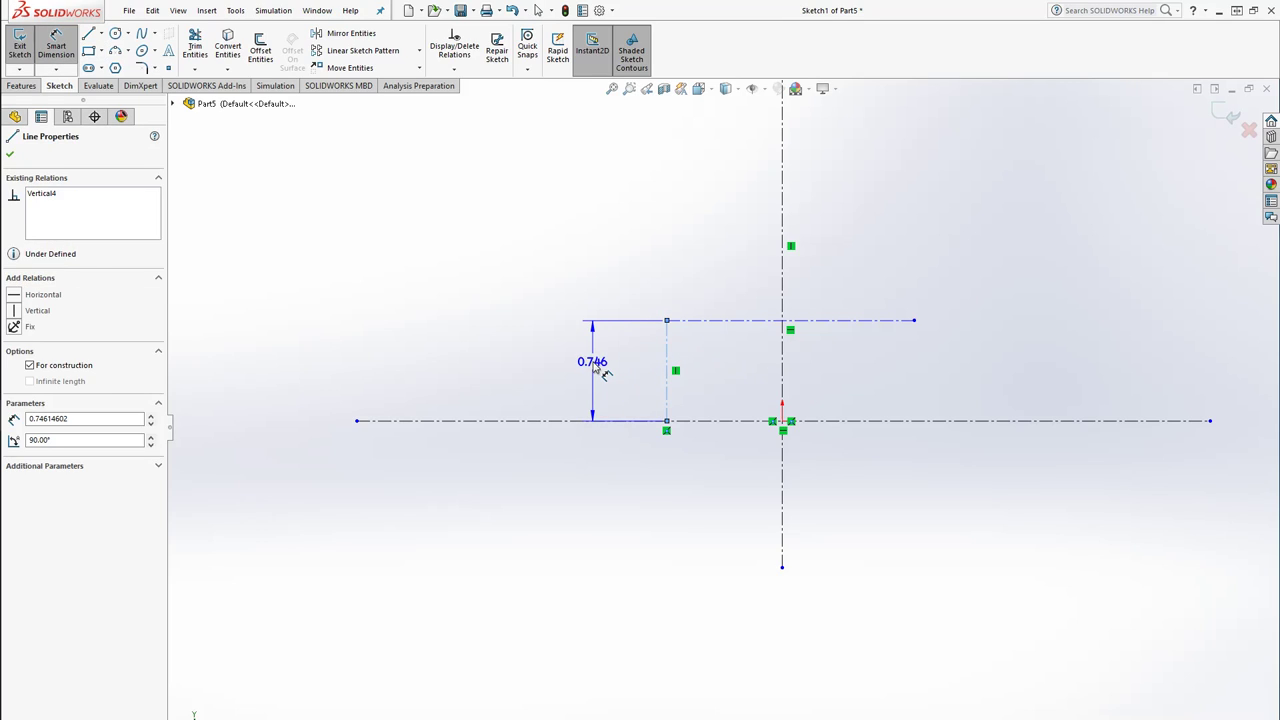
{"action": "left_click", "coordinate": [601, 368]}
{"action": "type", "text": "1.8"}
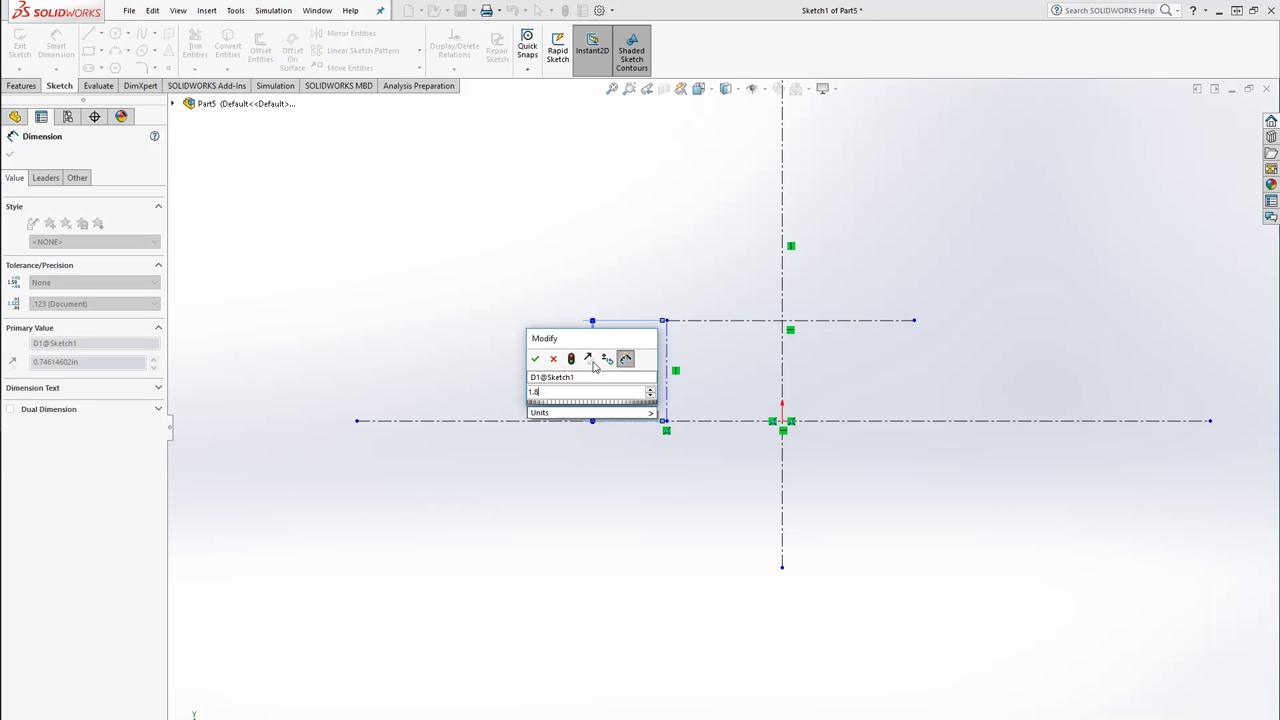
{"action": "key", "text": "Return"}
{"action": "left_click", "coordinate": [920, 372]}
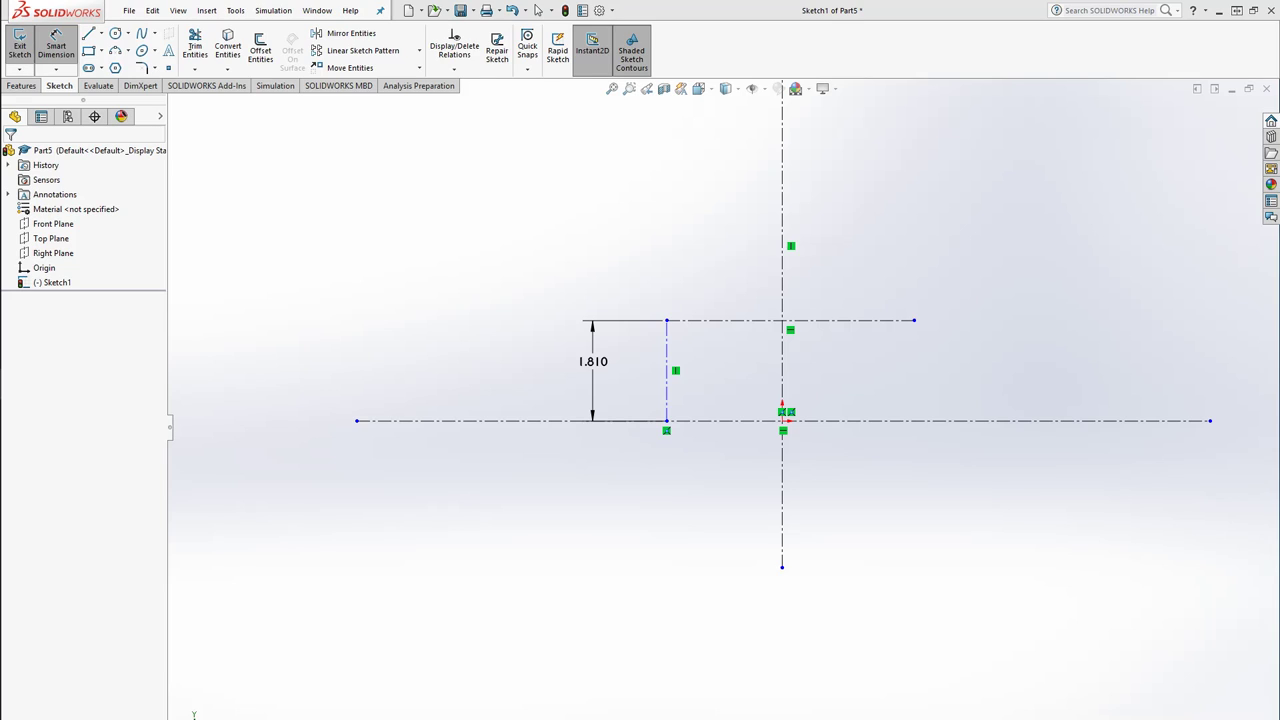
Dimension that construction line 1.300 from the vertical centreline.
{"action": "left_click", "coordinate": [667, 404]}
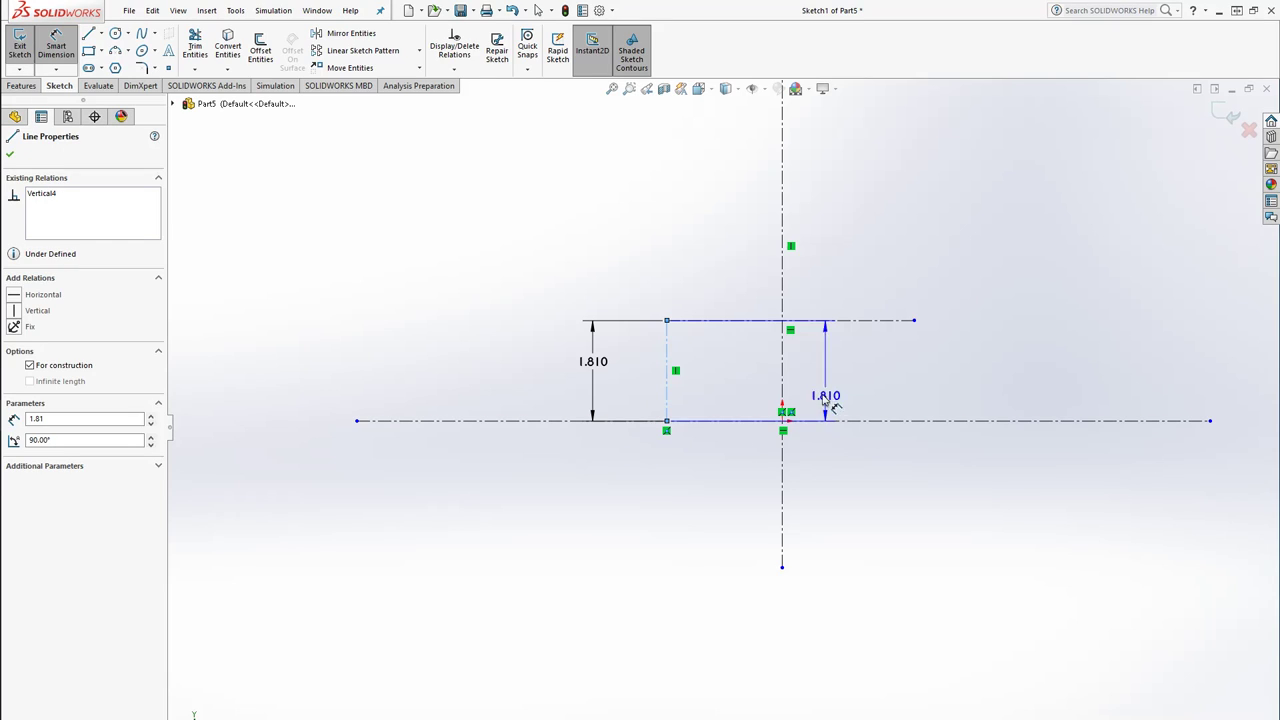
{"action": "left_click", "coordinate": [783, 392]}
{"action": "left_click", "coordinate": [740, 395]}
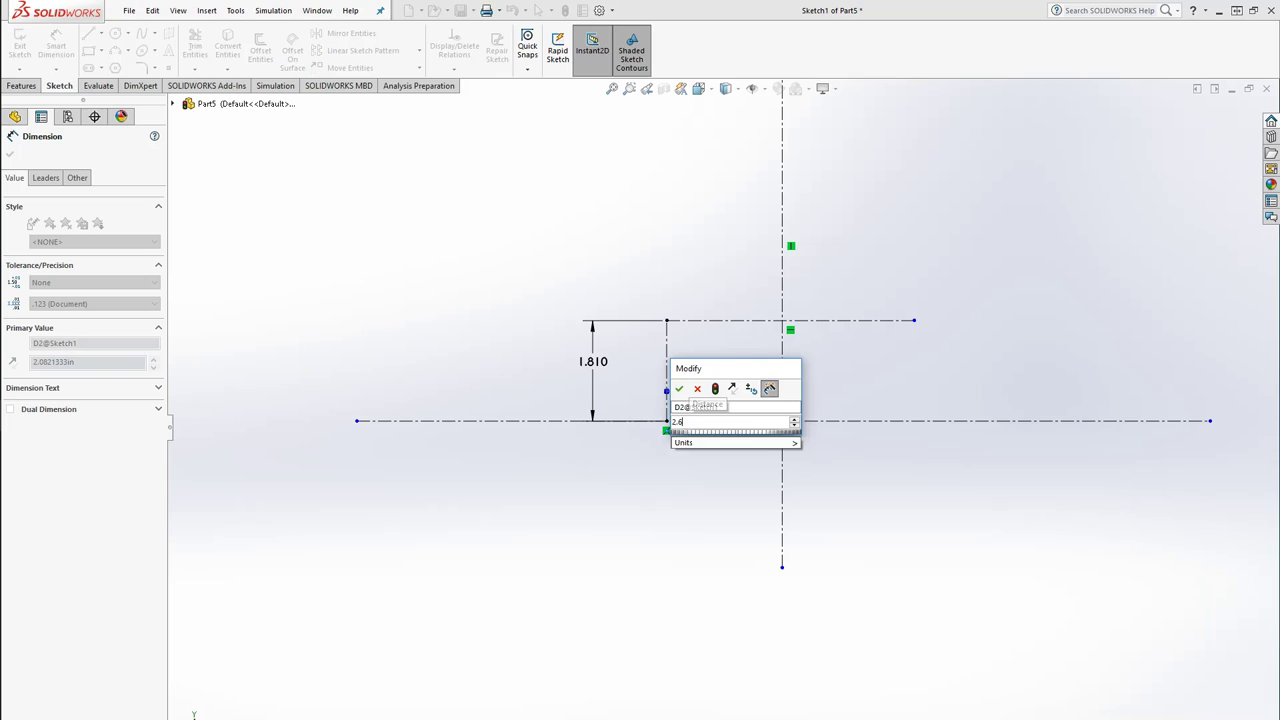
{"action": "key", "text": "Return"}
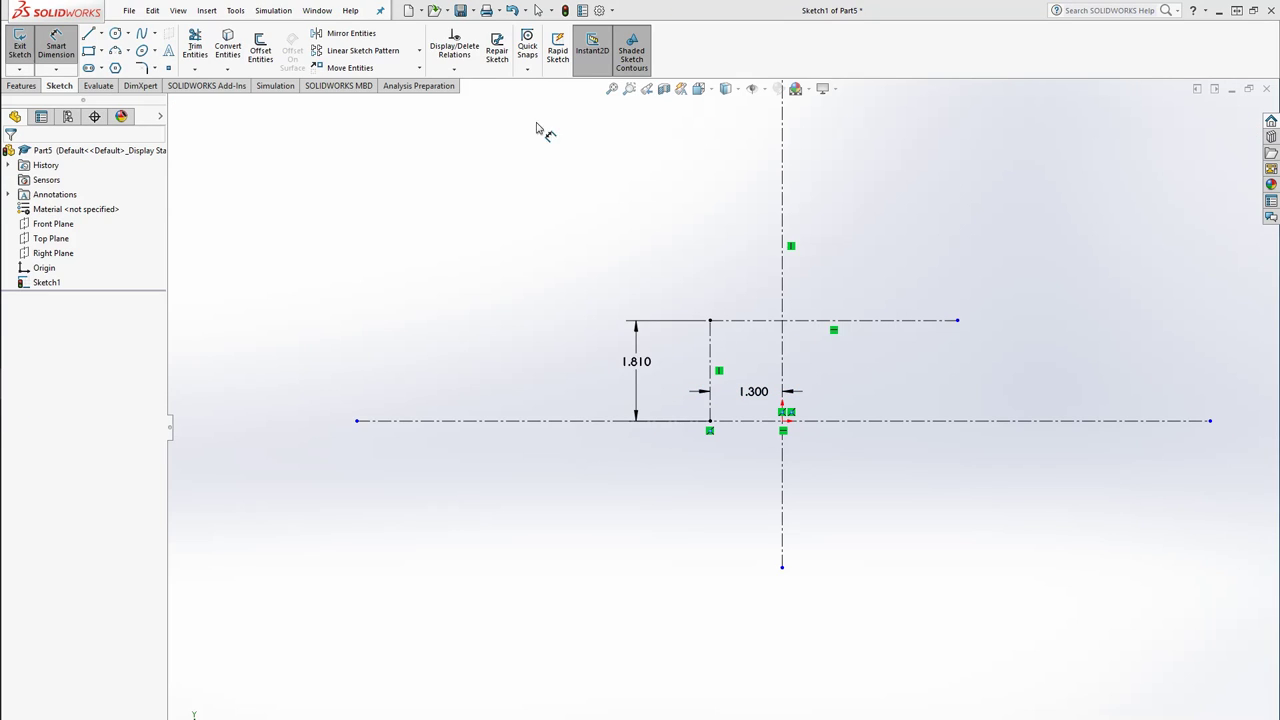
Draw a vertical solid line above the top construction line.
{"action": "left_click", "coordinate": [101, 33]}
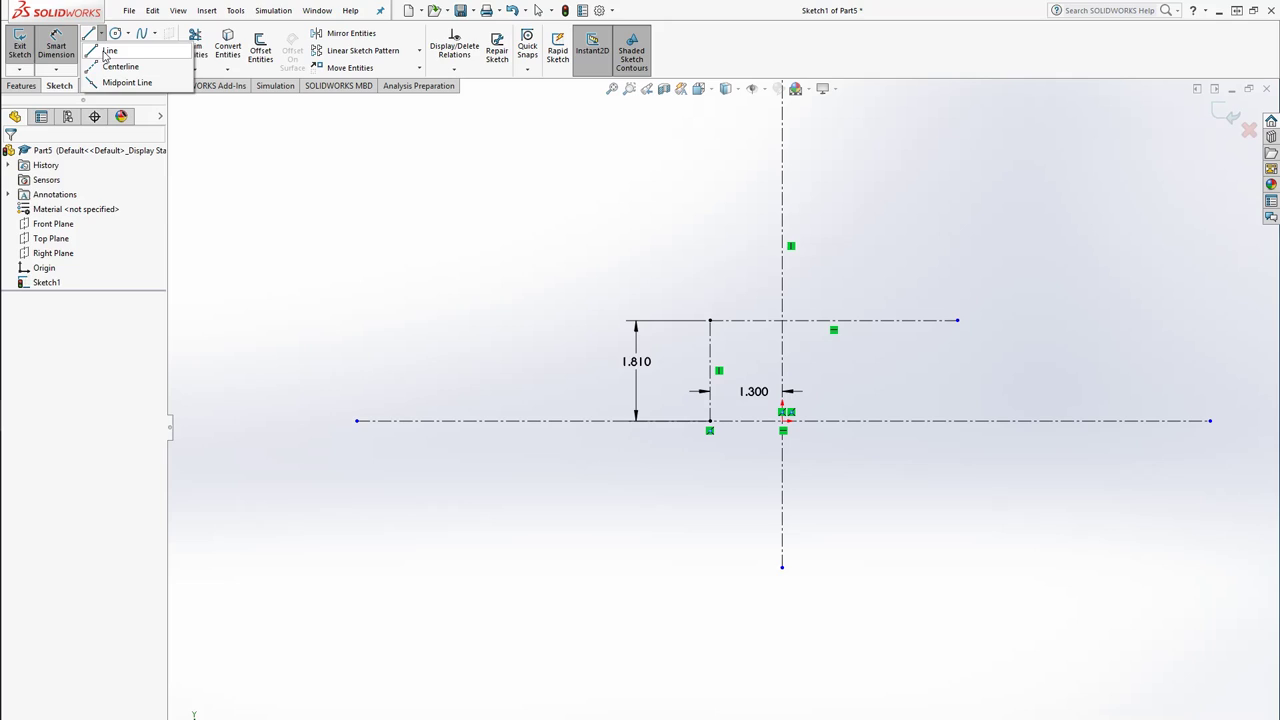
{"action": "left_click", "coordinate": [109, 50]}
{"action": "scroll", "coordinate": [726, 226], "scroll_direction": "up", "scroll_amount": 1}
{"action": "left_click", "coordinate": [743, 275]}
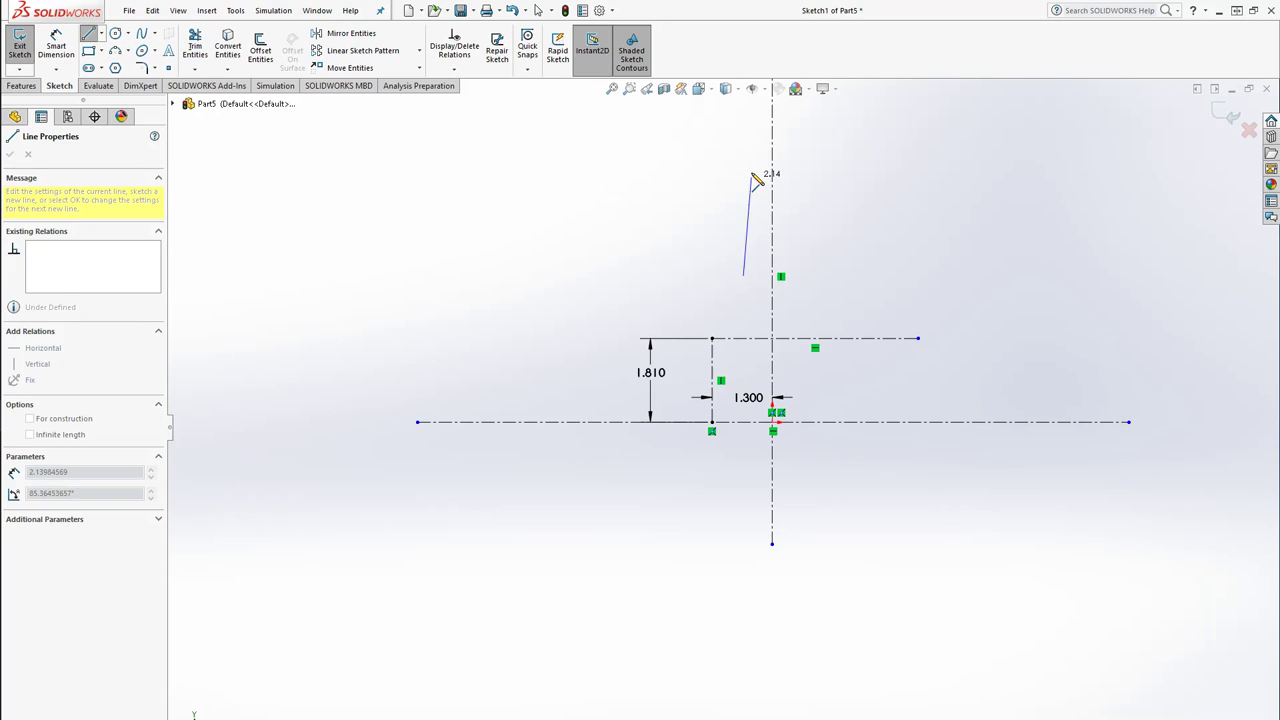
{"action": "left_click", "coordinate": [743, 143]}
{"action": "key", "text": "Escape"}
Dimension the new line's offset from the vertical centreline, entering 3.32 for 1.660.
{"action": "left_click", "coordinate": [56, 48]}
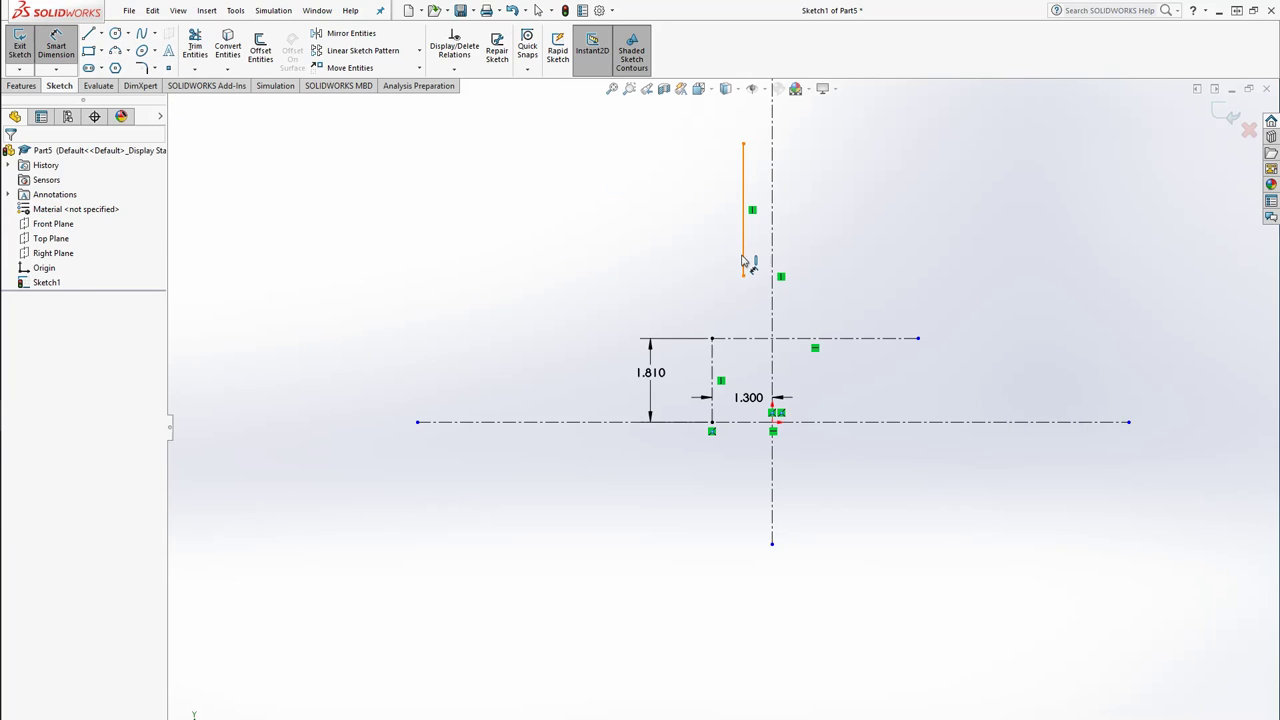
{"action": "left_click", "coordinate": [743, 258]}
{"action": "left_click", "coordinate": [772, 258]}
{"action": "left_click", "coordinate": [765, 258]}
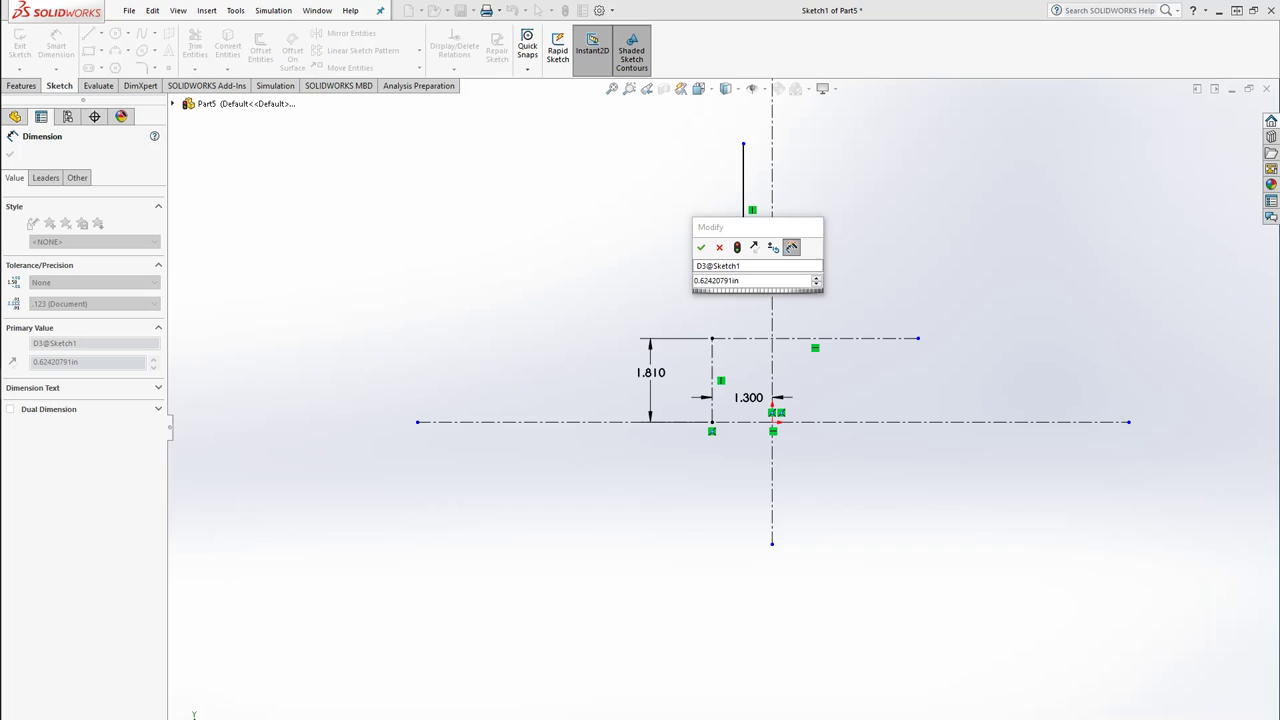
{"action": "left_click", "coordinate": [757, 282]}
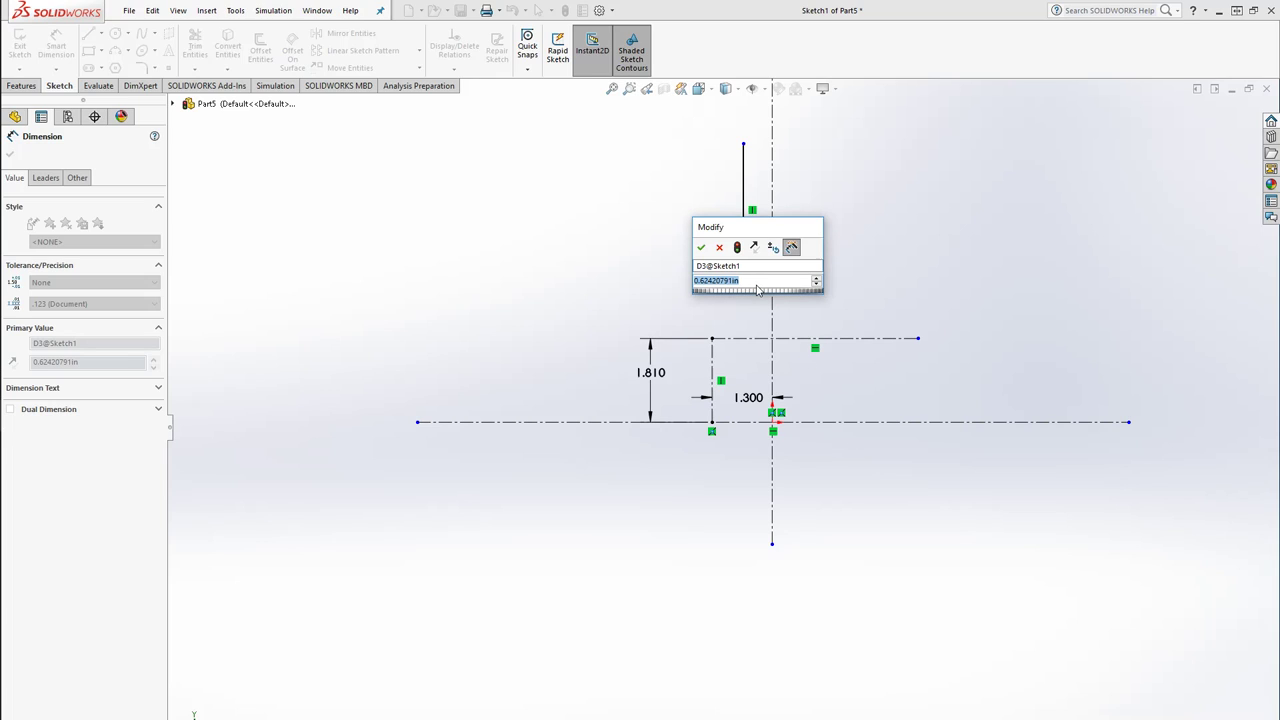
{"action": "type", "text": "3.32/2"}
{"action": "key", "text": "Return"}
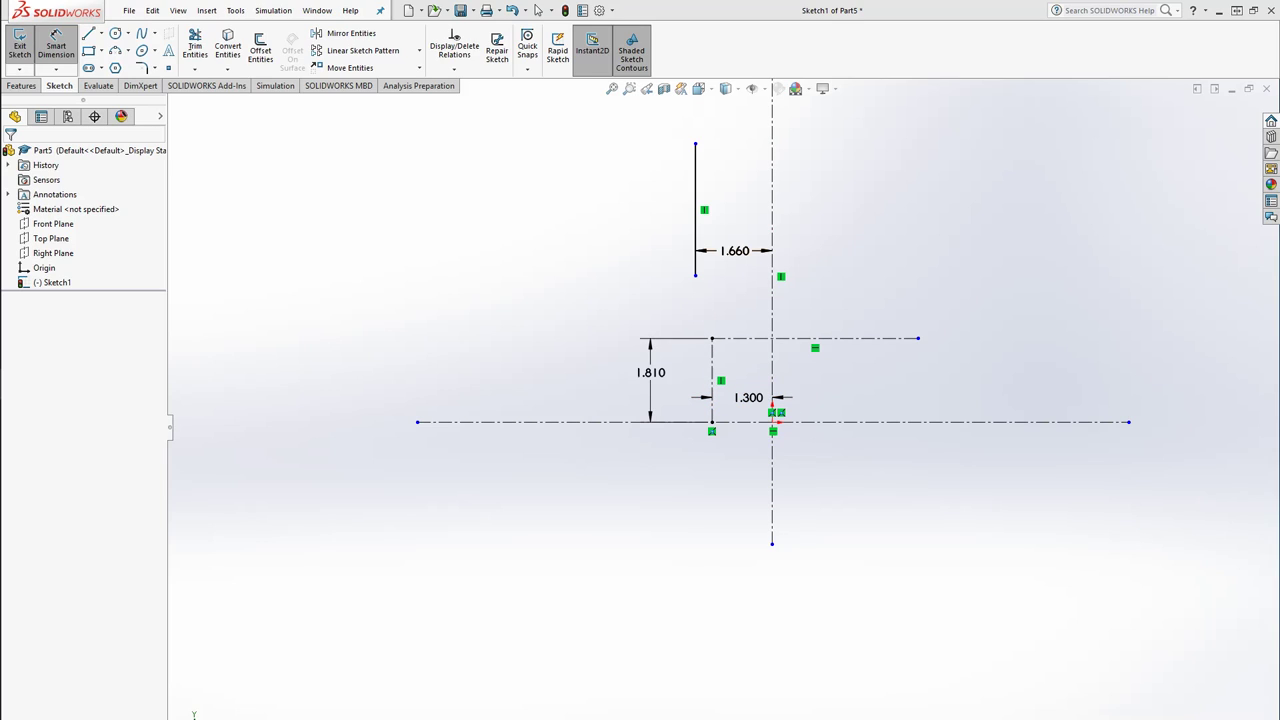
Change the construction line's 1.300 offset dimension to 2.6.
{"action": "double_click", "coordinate": [748, 398]}
{"action": "type", "text": "2"}
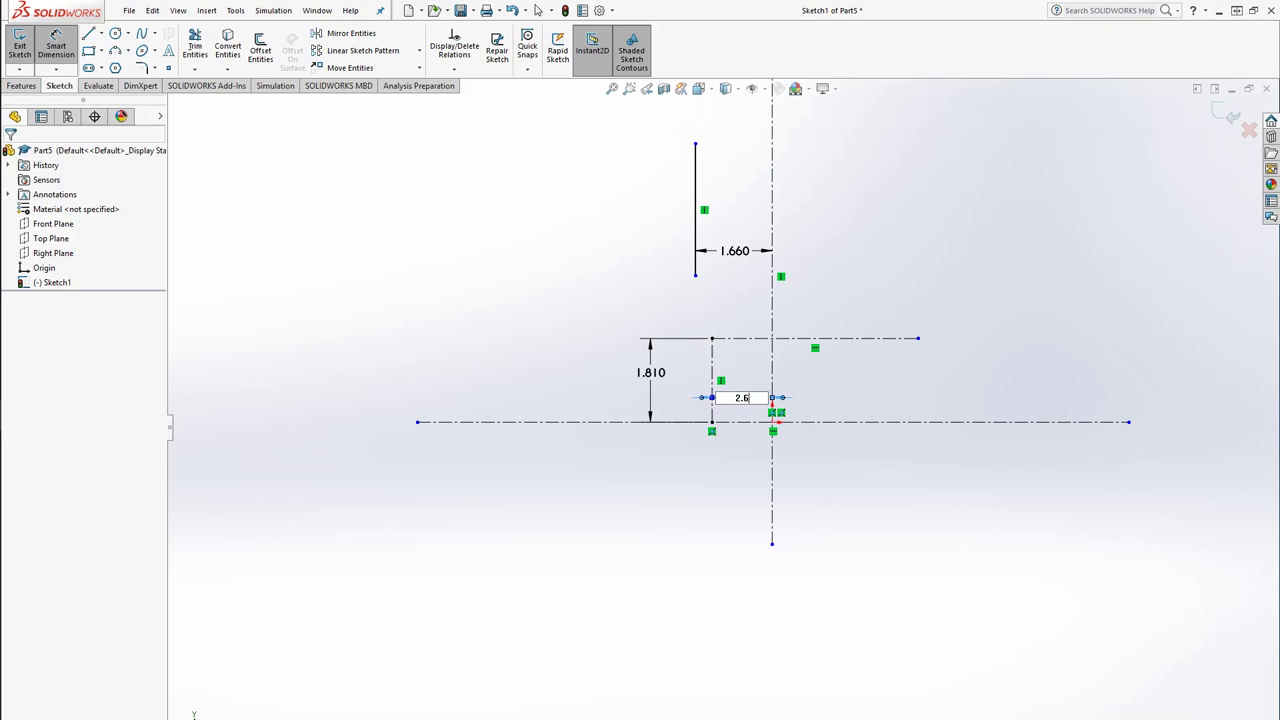
{"action": "type", "text": ".6"}
{"action": "key", "text": "Return"}
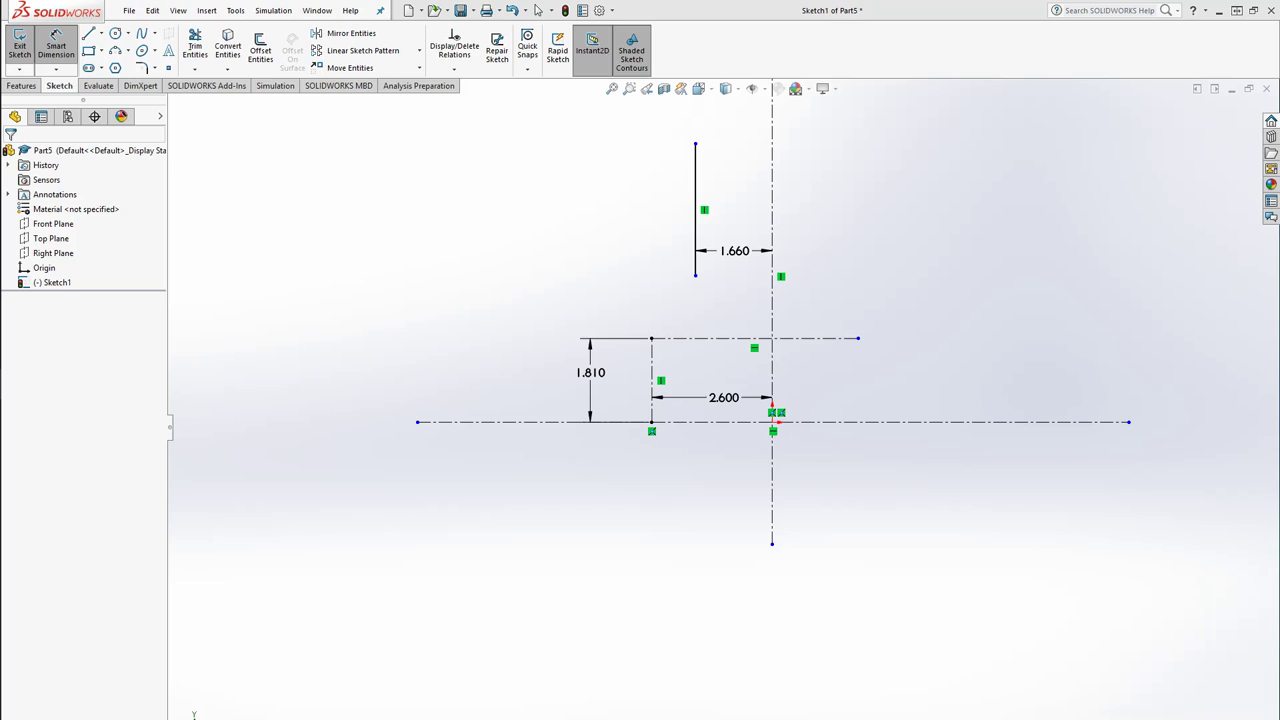
{"action": "scroll", "coordinate": [728, 375], "scroll_direction": "down", "scroll_amount": 4}
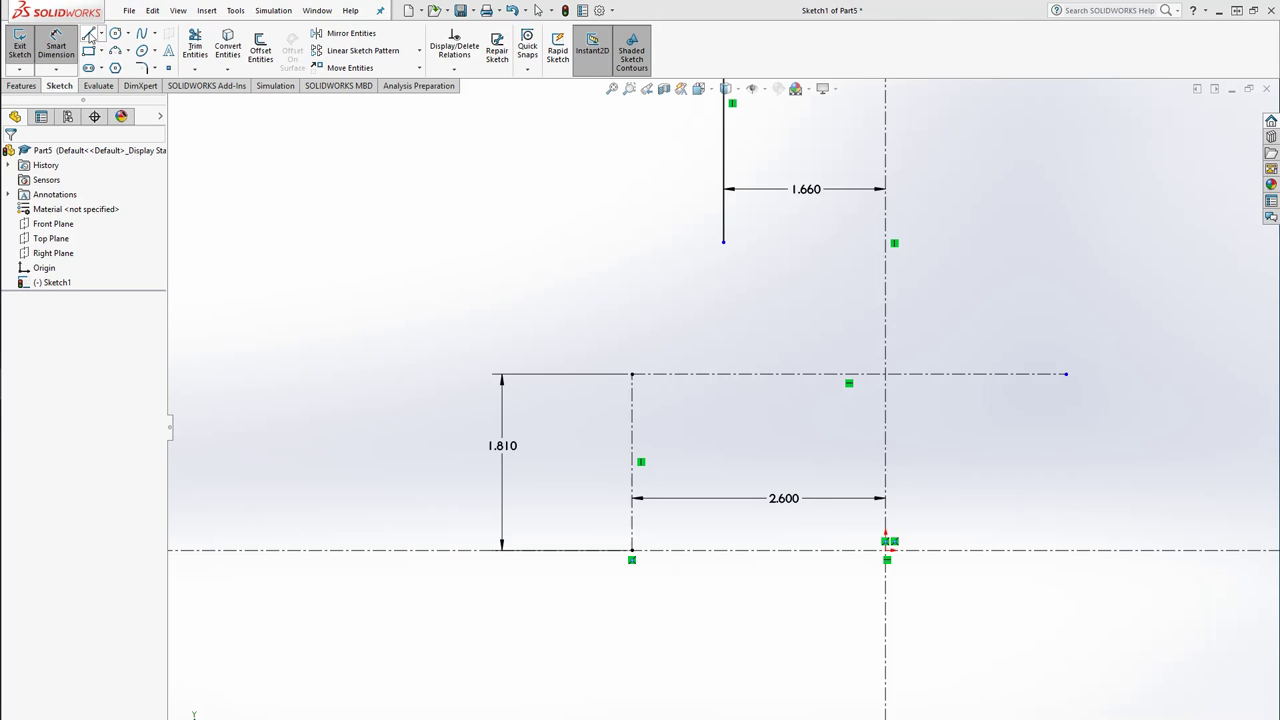
Draw a solid line from the bottom-left corner up to just below the top construction line.
{"action": "left_click", "coordinate": [89, 38]}
{"action": "left_click", "coordinate": [631, 549]}
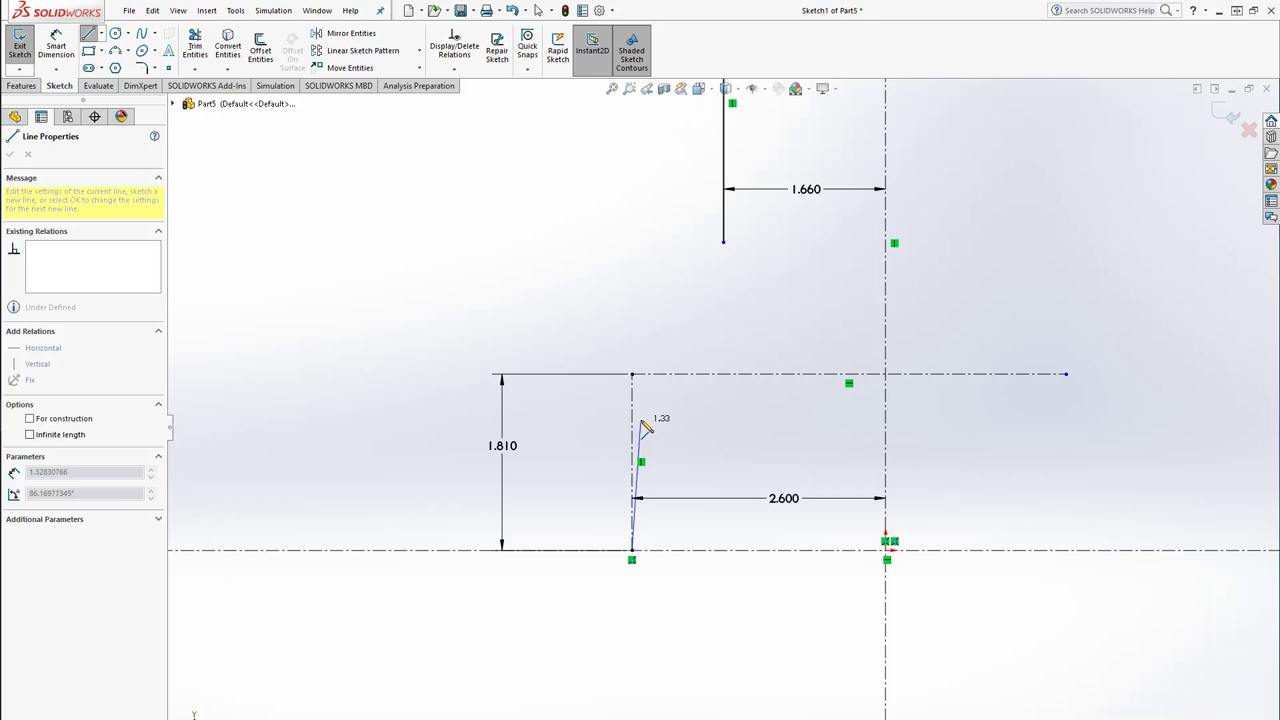
{"action": "left_click", "coordinate": [645, 403]}
{"action": "key", "text": "Escape"}
{"action": "key", "text": "Escape"}
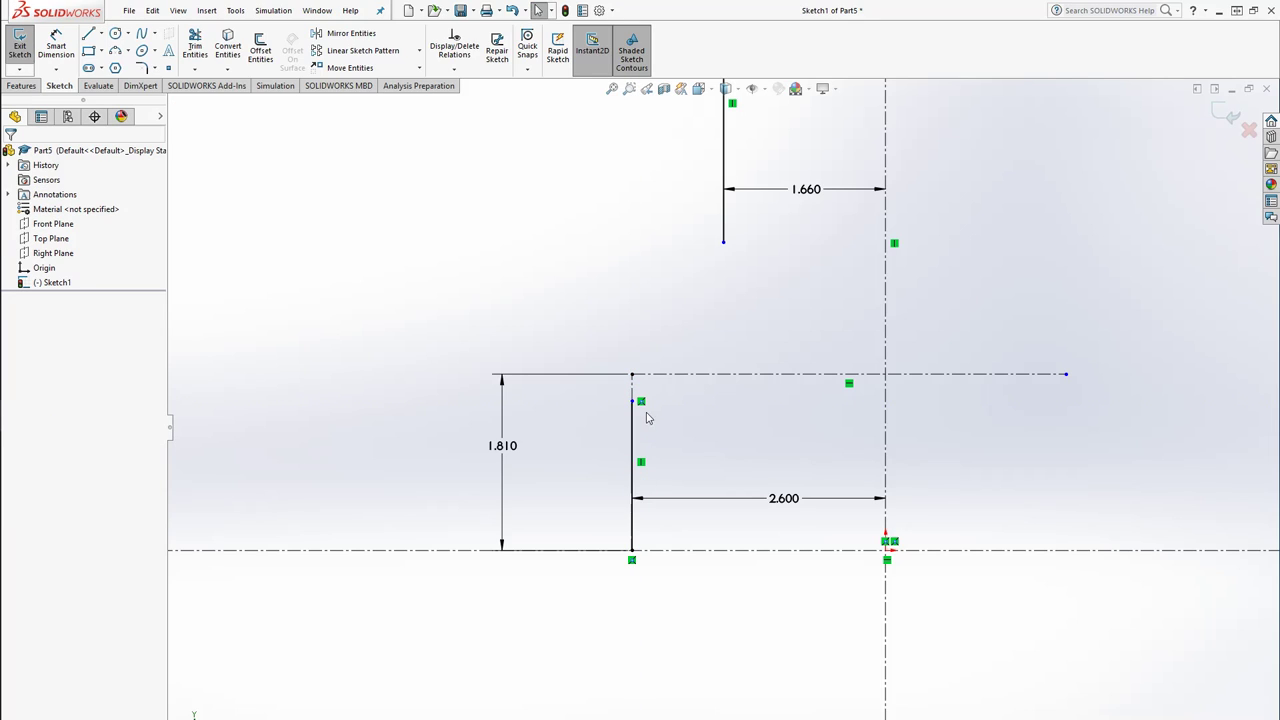
Select Tangent Arc from the arc types list.
{"action": "left_click", "coordinate": [128, 51]}
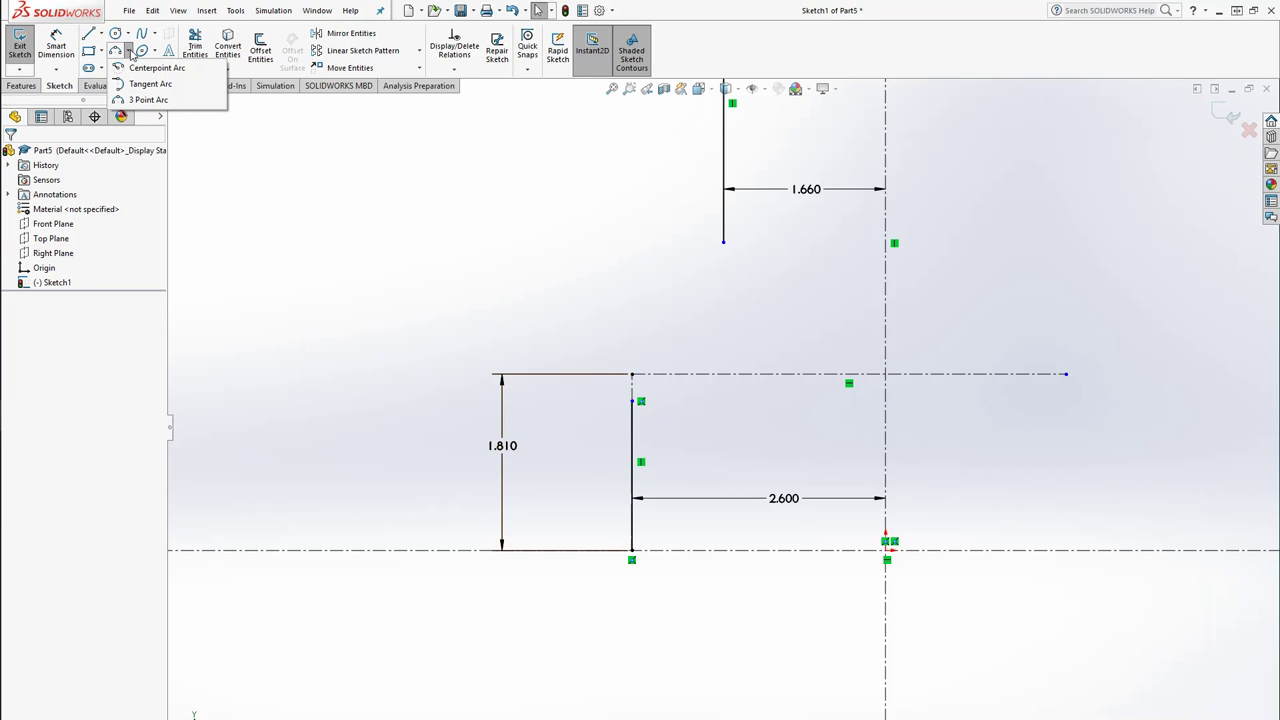
{"action": "left_click", "coordinate": [147, 88]}
{"action": "scroll", "coordinate": [676, 470], "scroll_direction": "down", "scroll_amount": 2}
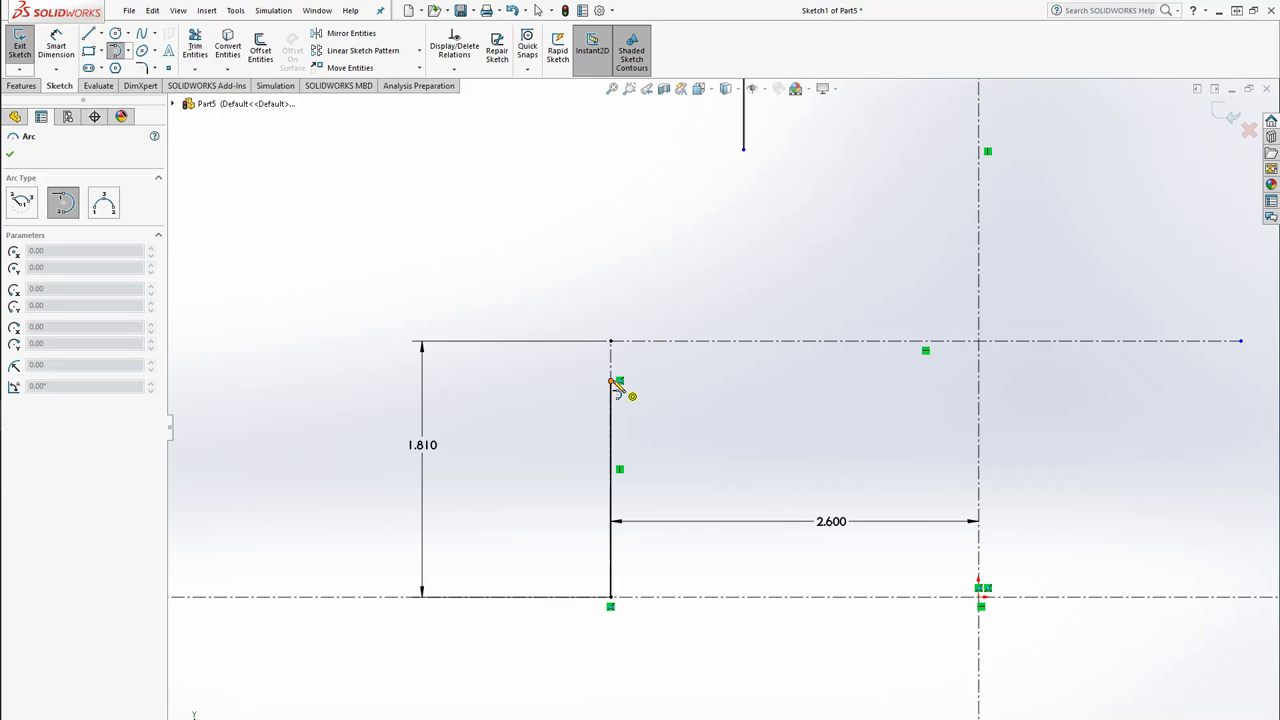
{"action": "left_click", "coordinate": [128, 51]}
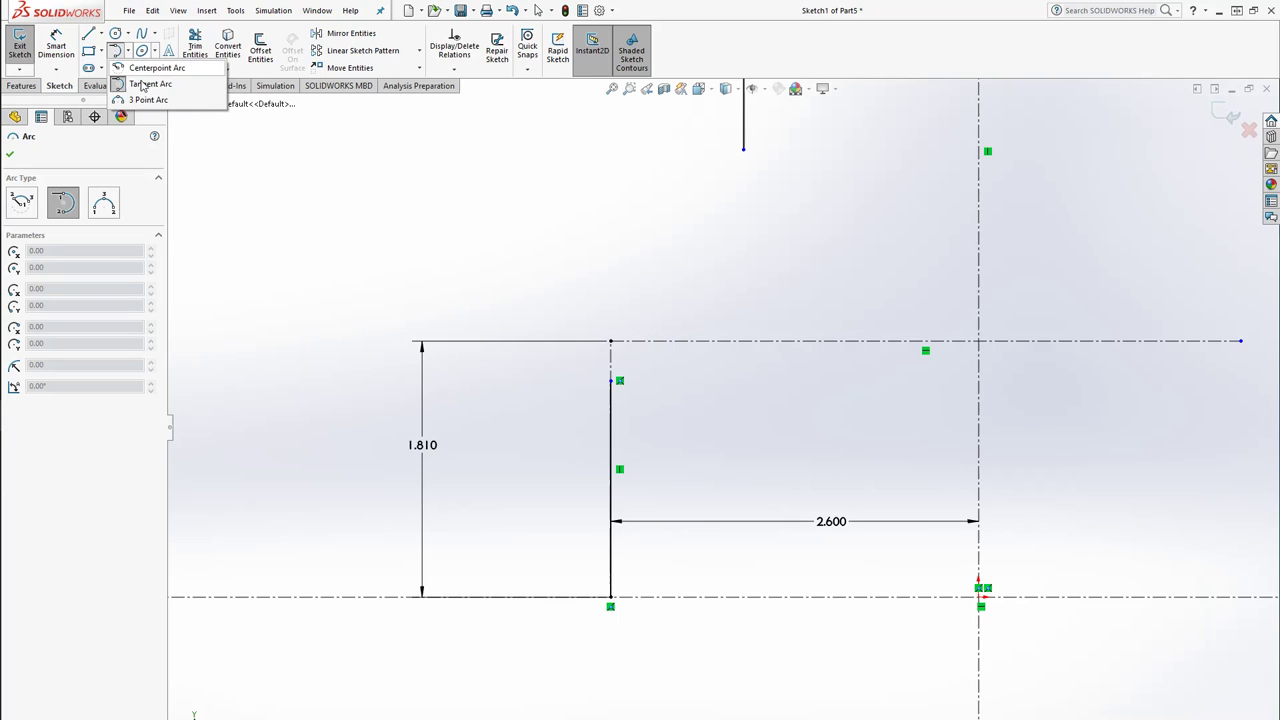
{"action": "left_click", "coordinate": [147, 88]}
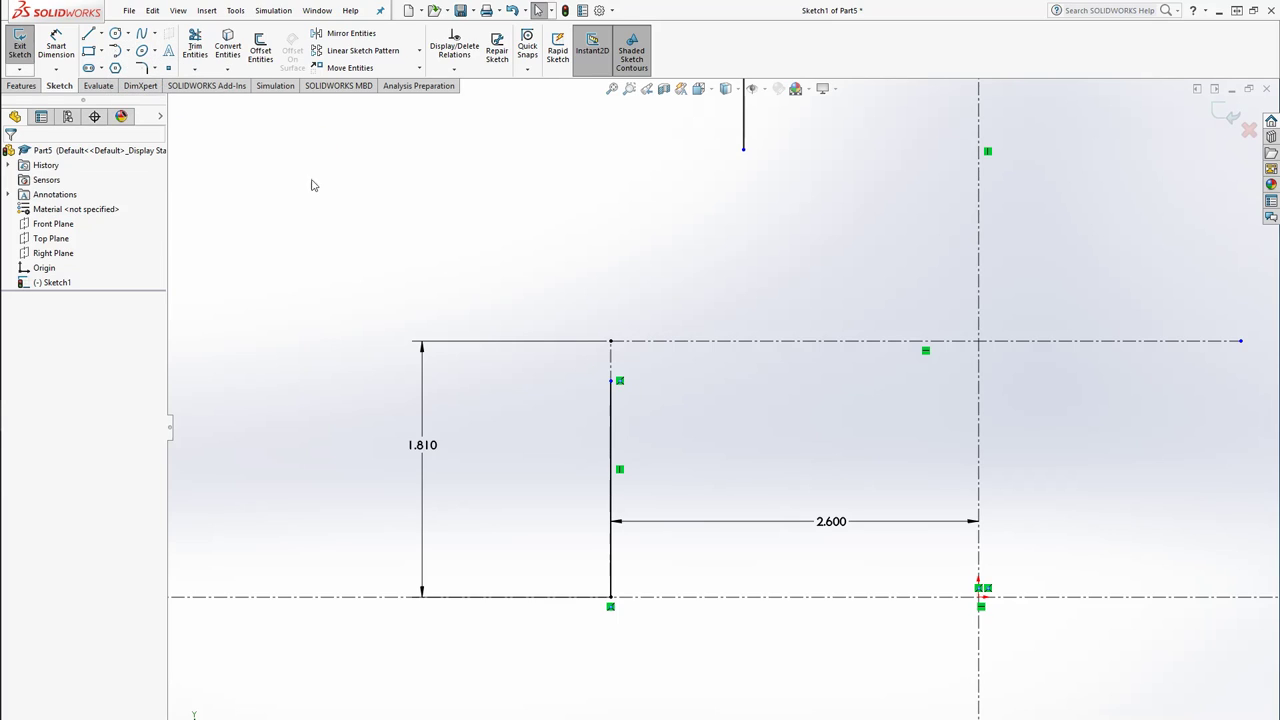
Draw two tangent arcs linking the lower vertical line's top to the upper line's bottom.
{"action": "left_click", "coordinate": [128, 51]}
{"action": "left_click", "coordinate": [148, 84]}
{"action": "left_click", "coordinate": [611, 380]}
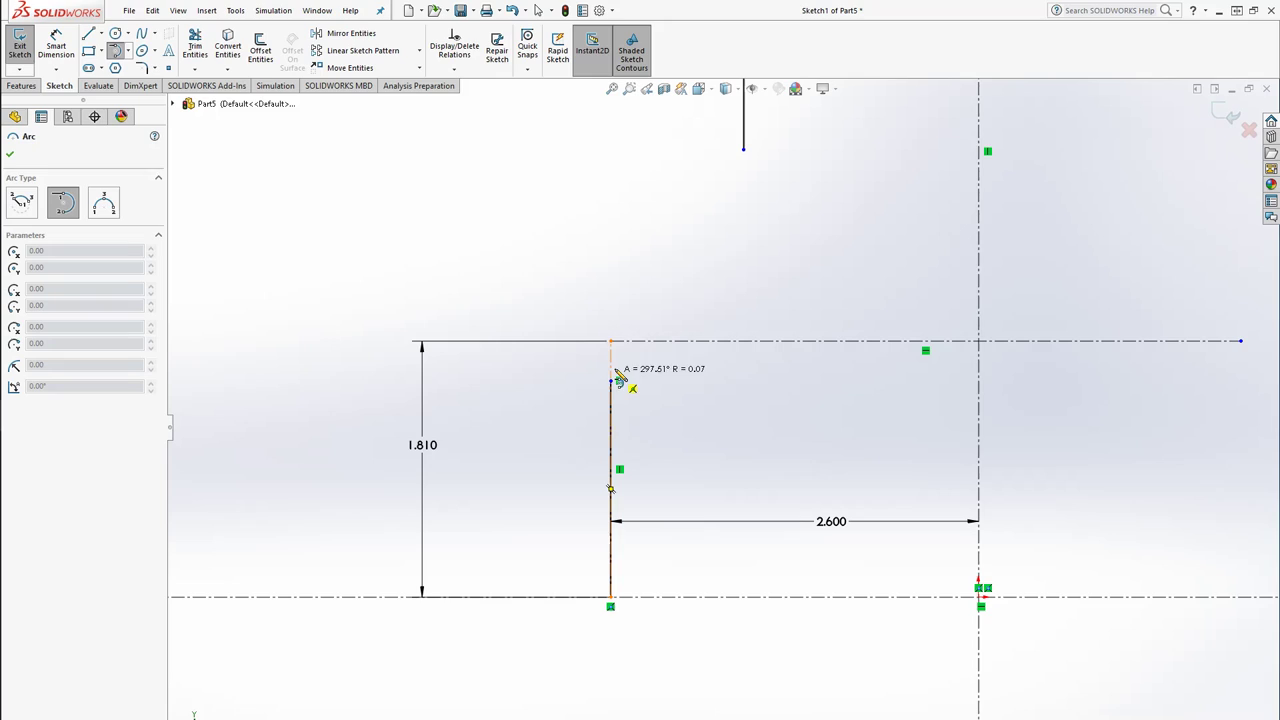
{"action": "left_click", "coordinate": [645, 321]}
{"action": "key", "text": "Escape"}
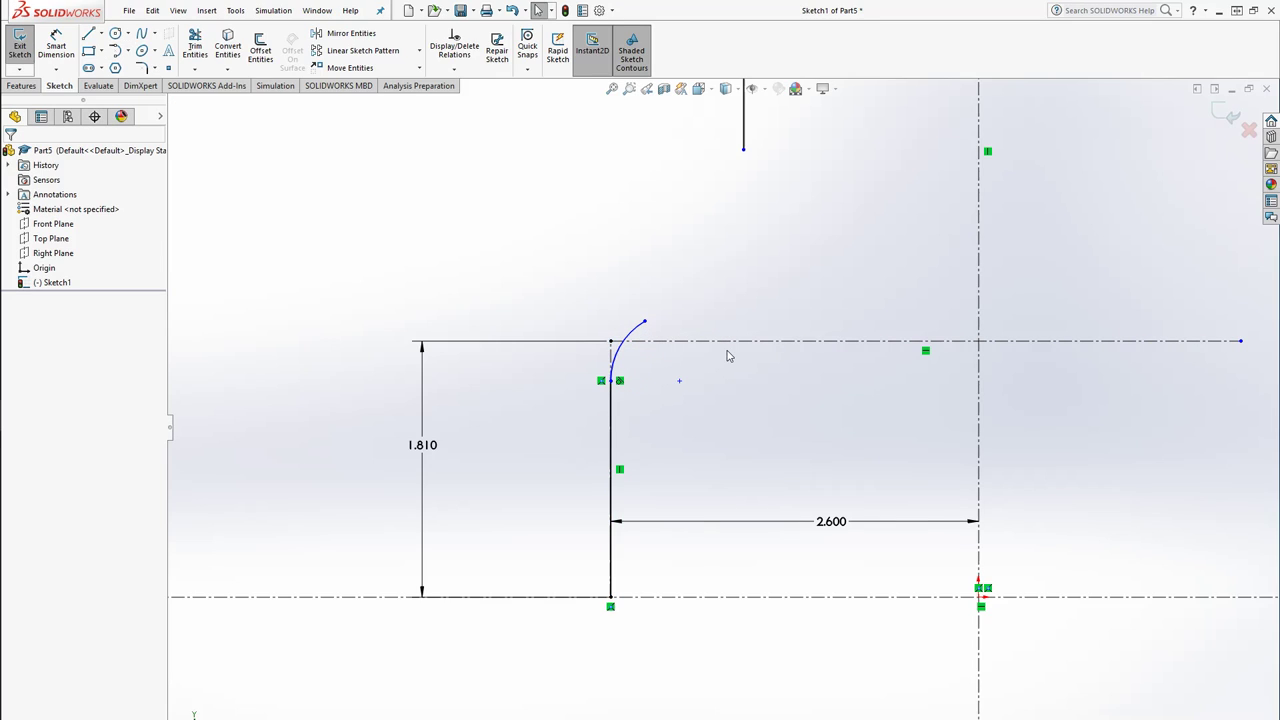
{"action": "key", "text": "Return"}
{"action": "left_click", "coordinate": [743, 149]}
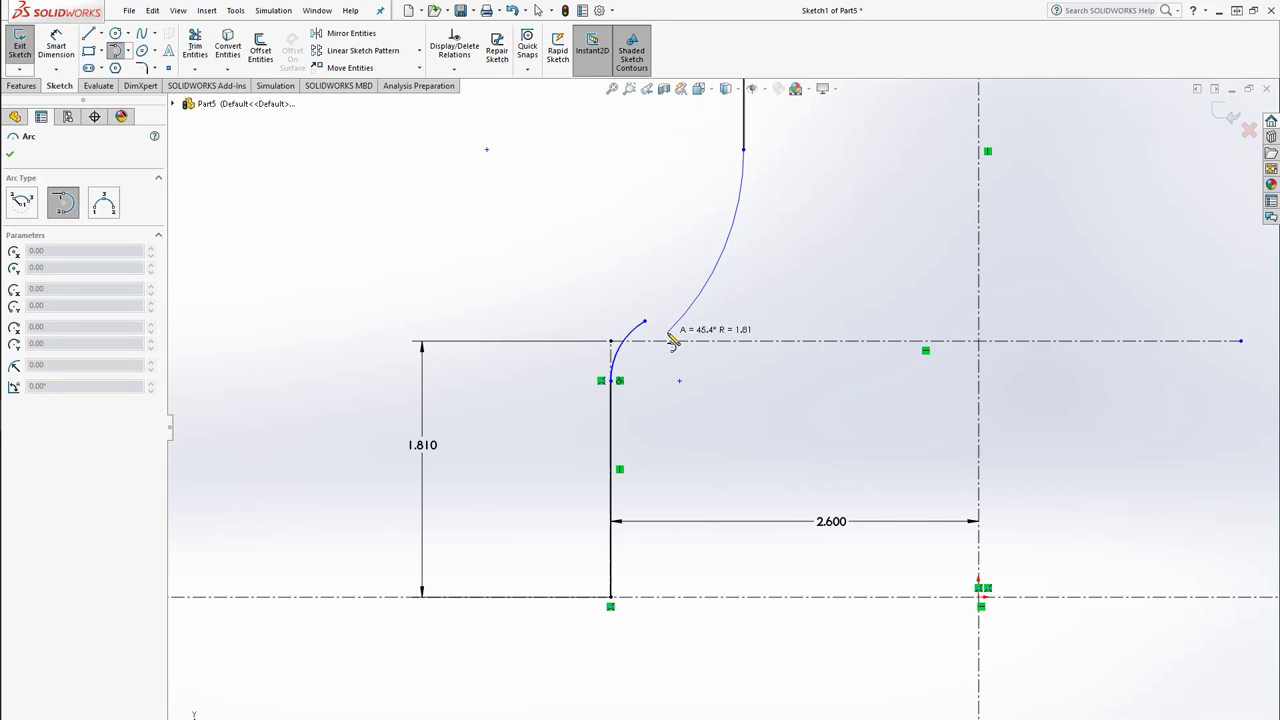
{"action": "left_click", "coordinate": [645, 322]}
{"action": "key", "text": "Escape"}
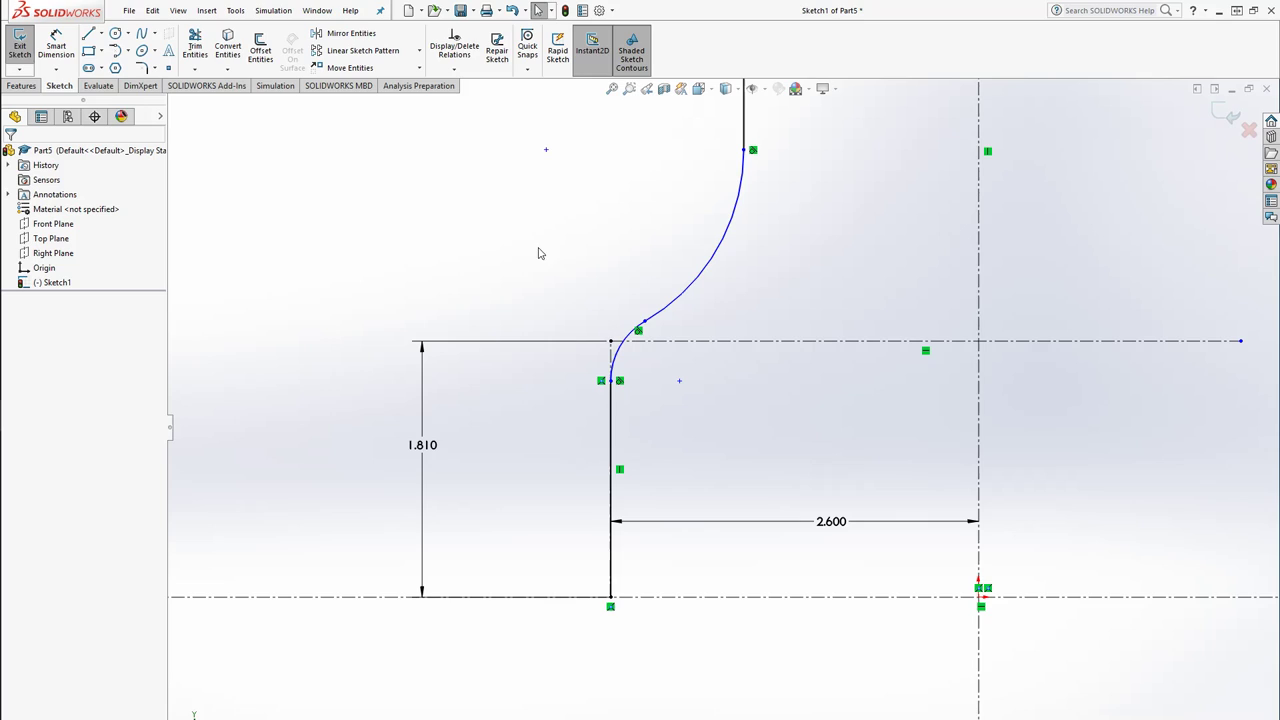
Dimension the large arc to radius 2 and the small arc to radius 0.25.
{"action": "left_click", "coordinate": [68, 58]}
{"action": "left_click", "coordinate": [708, 276]}
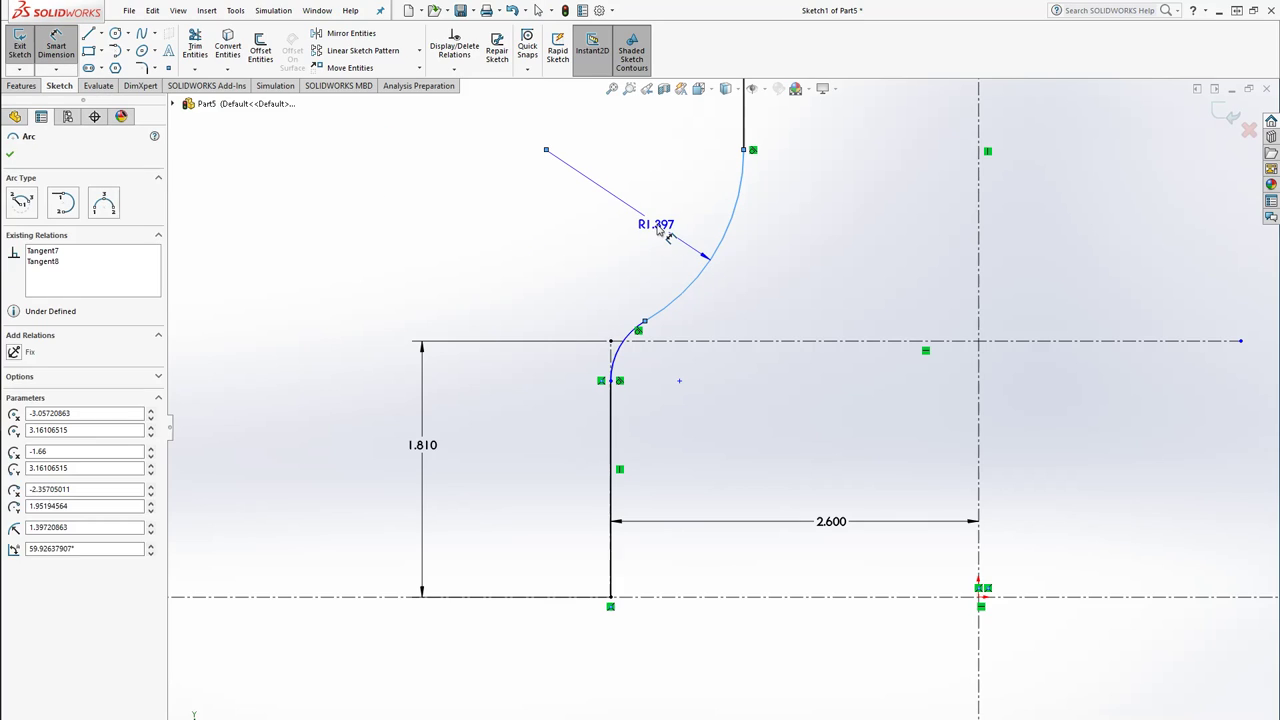
{"action": "left_click", "coordinate": [657, 230]}
{"action": "type", "text": "2"}
{"action": "key", "text": "Return"}
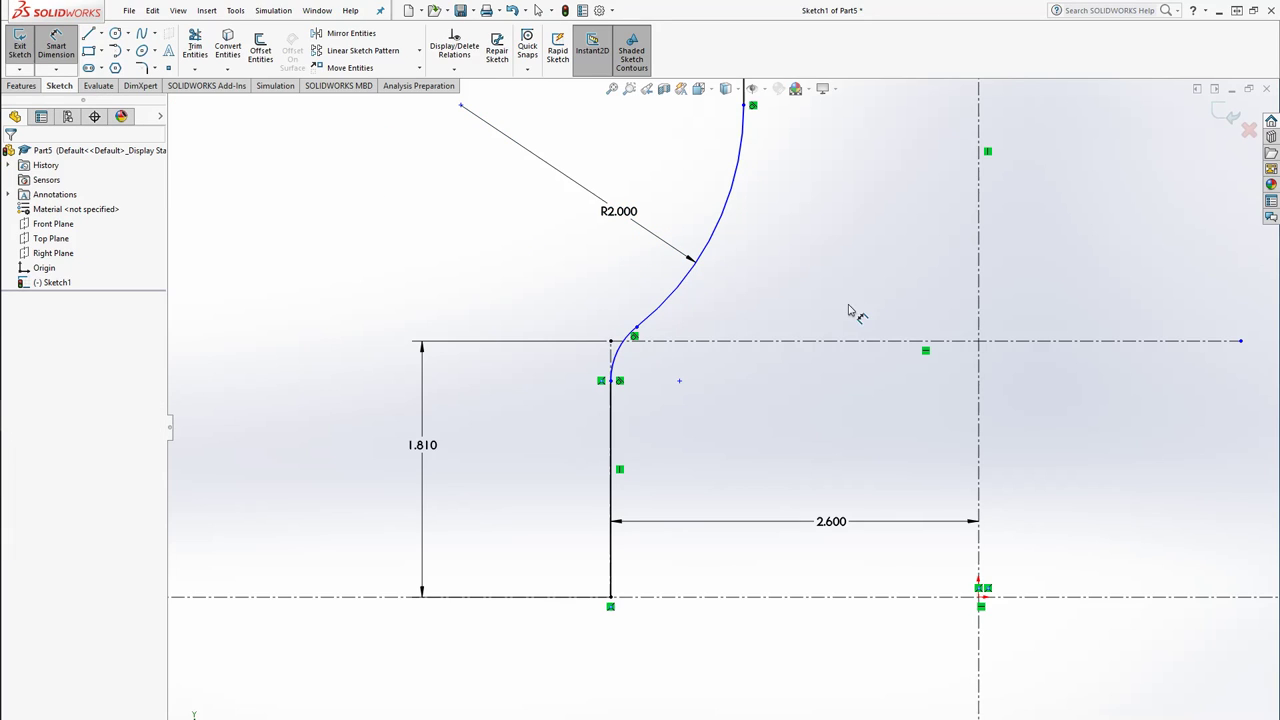
{"action": "left_click", "coordinate": [622, 357]}
{"action": "left_click", "coordinate": [640, 365]}
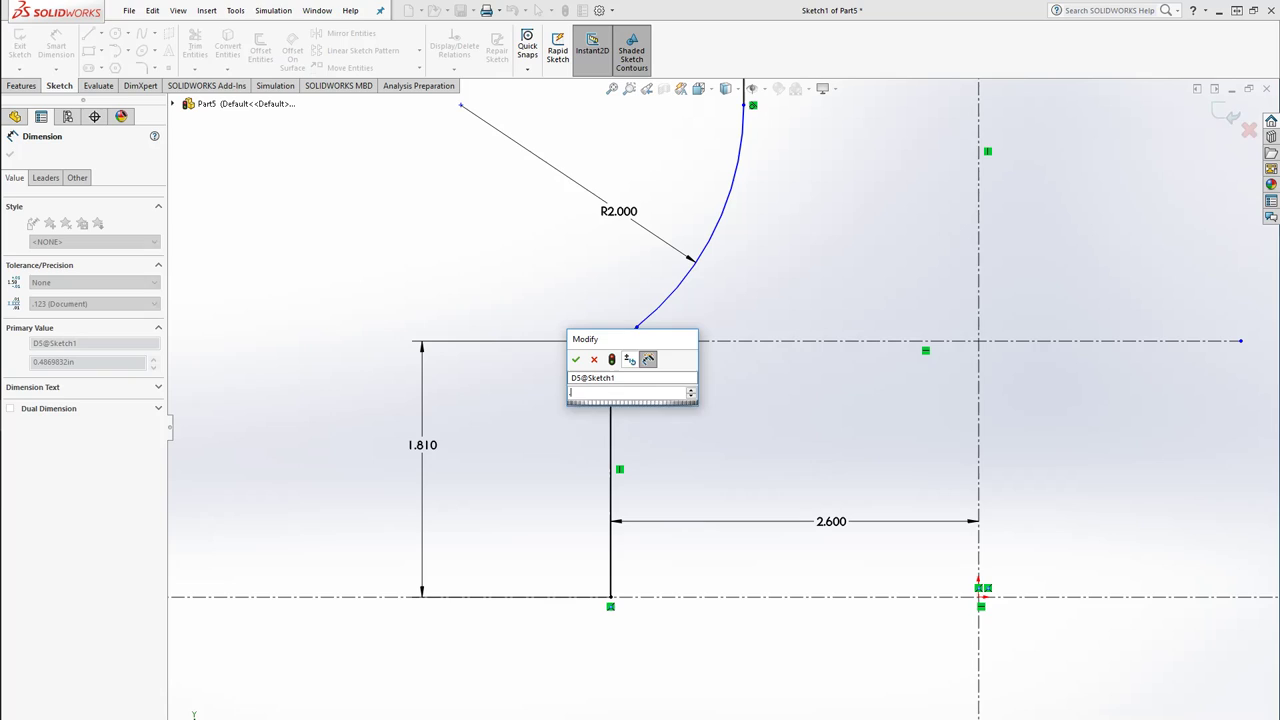
{"action": "type", "text": ".25"}
{"action": "key", "text": "Return"}
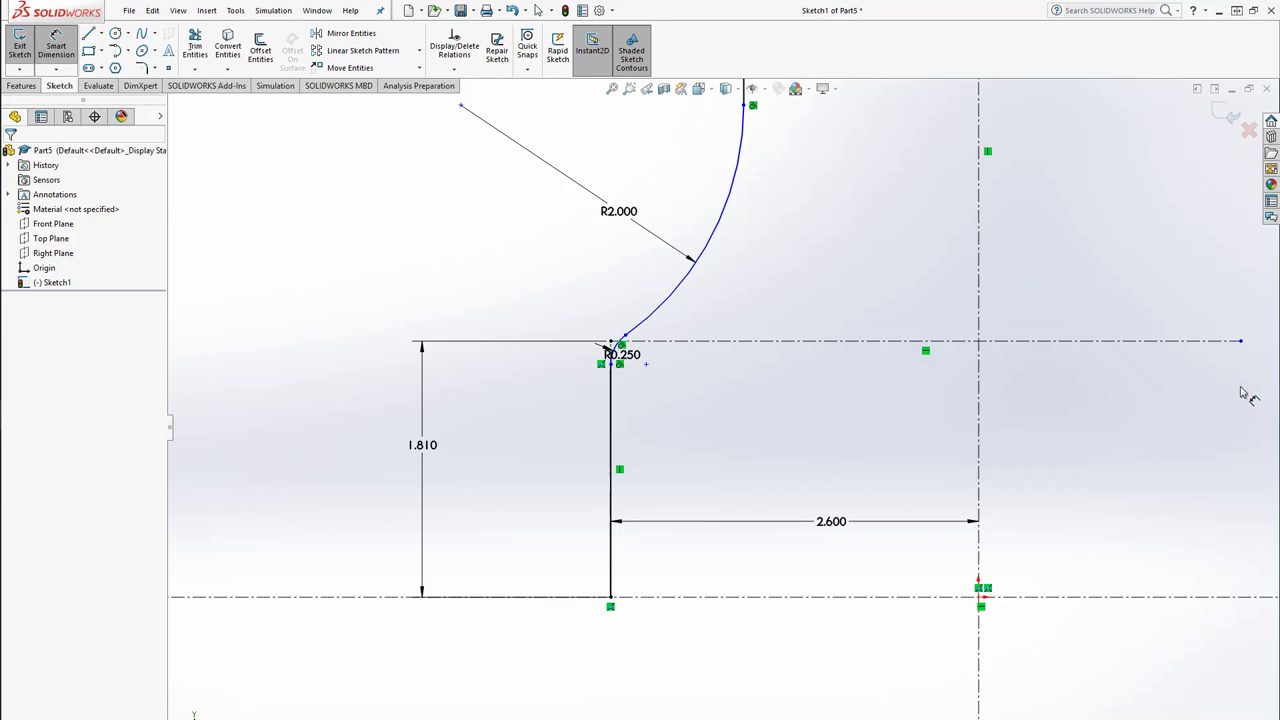
{"action": "scroll", "coordinate": [622, 376], "scroll_direction": "down", "scroll_amount": 3}
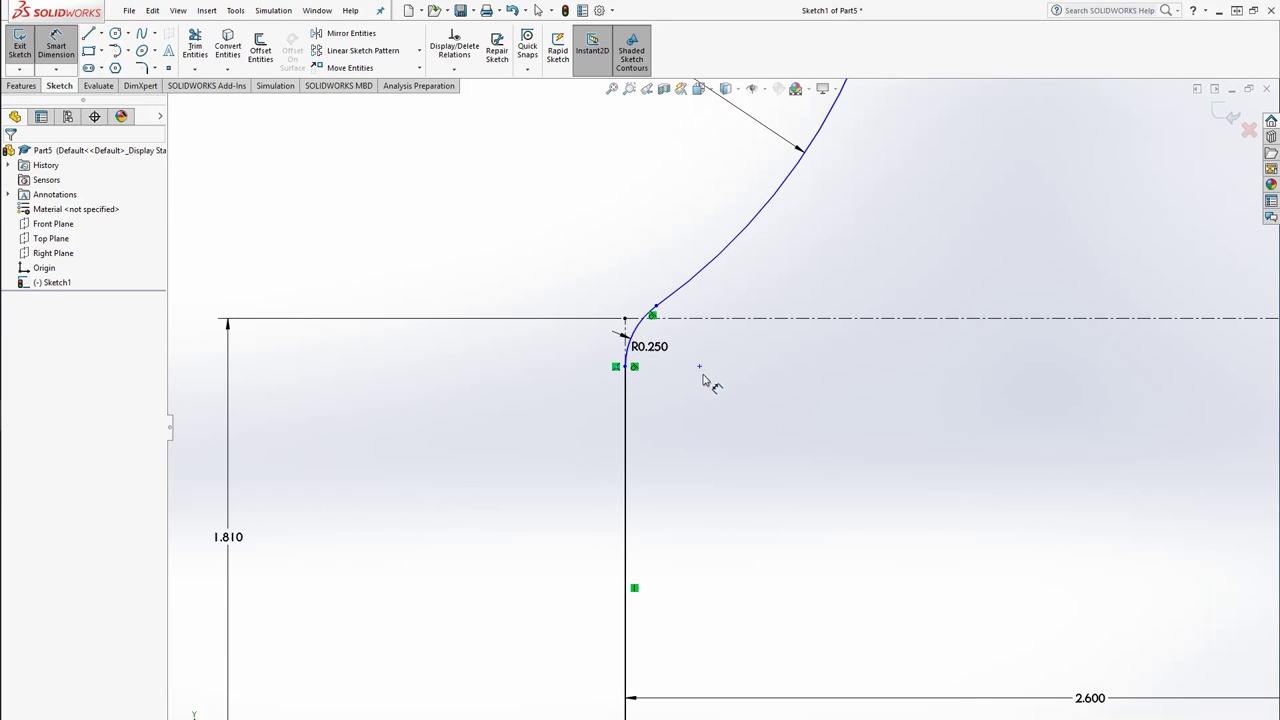
{"action": "key", "text": "Escape"}
Draw a tangent arc from the small arc's end, snapping its free end onto the top construction line.
{"action": "left_click", "coordinate": [118, 50]}
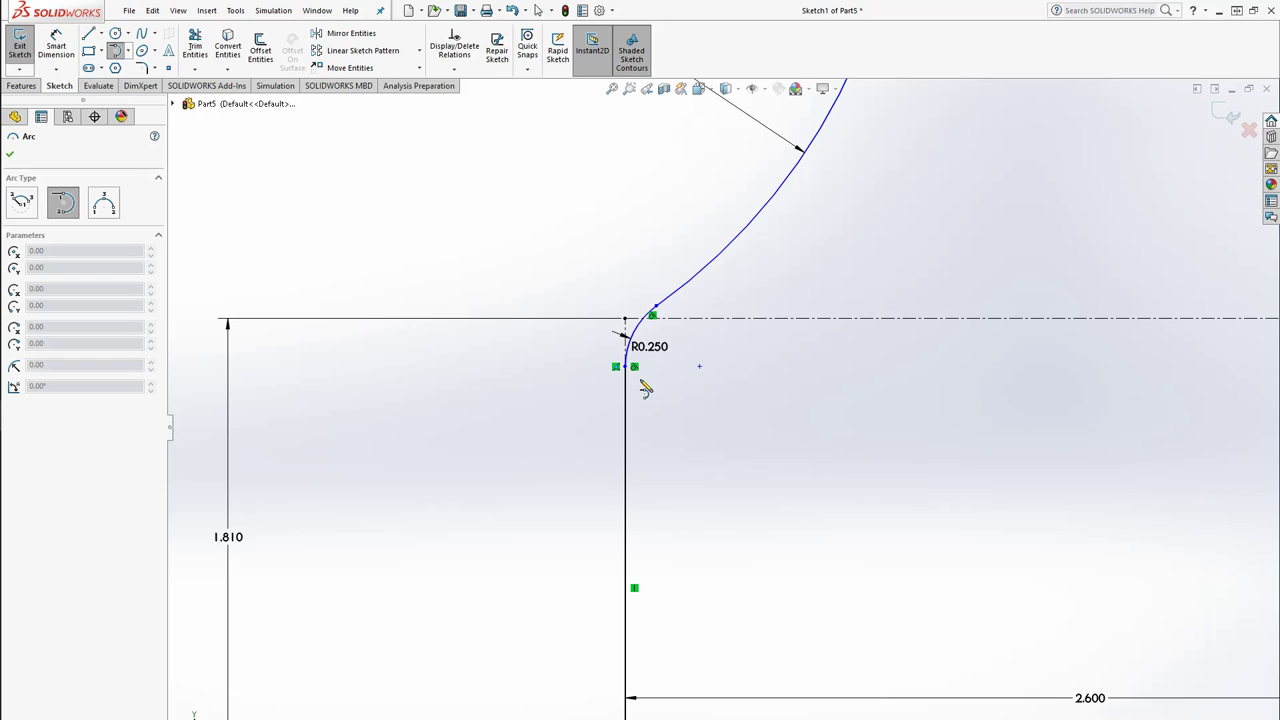
{"action": "left_click", "coordinate": [627, 367]}
{"action": "left_click", "coordinate": [697, 317]}
{"action": "key", "text": "Escape"}
{"action": "left_click_drag", "start_coordinate": [686, 310], "coordinate": [697, 340]}
Add a Tangent relation between the construction arc and the horizontal centerline.
{"action": "left_click", "coordinate": [684, 322]}
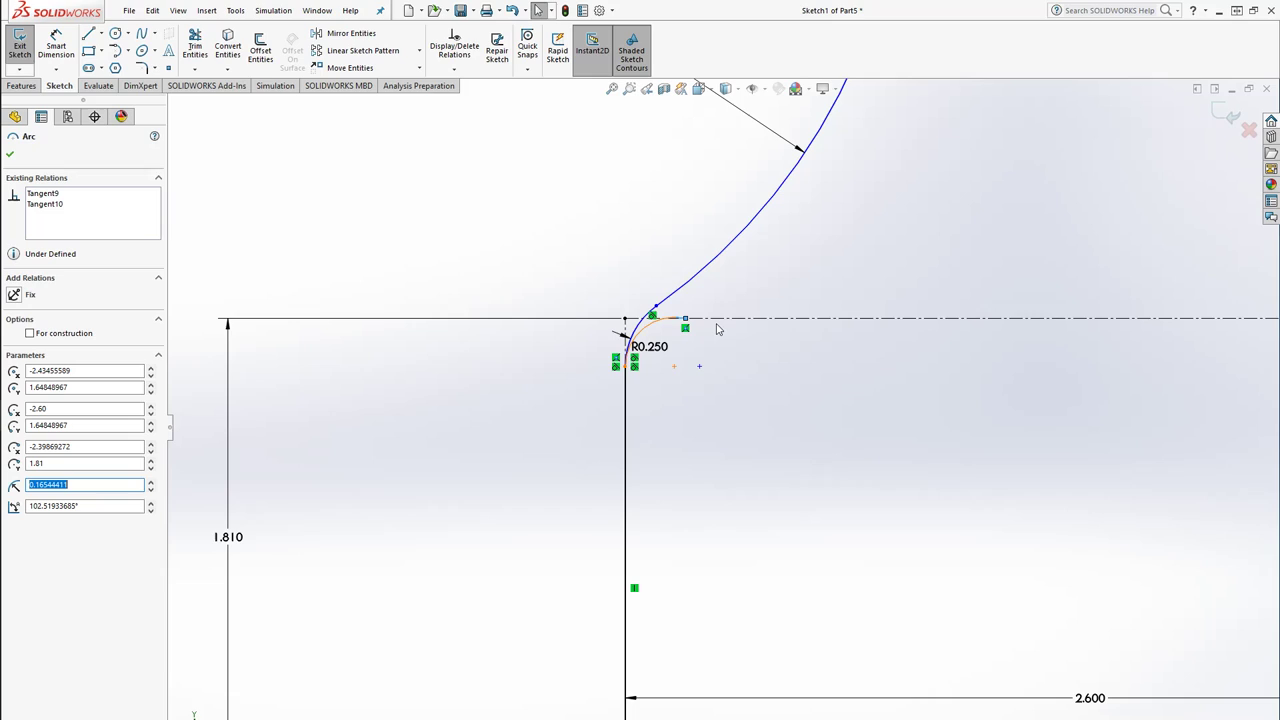
{"action": "left_click", "coordinate": [716, 318], "text": "ctrl"}
{"action": "left_click", "coordinate": [38, 369]}
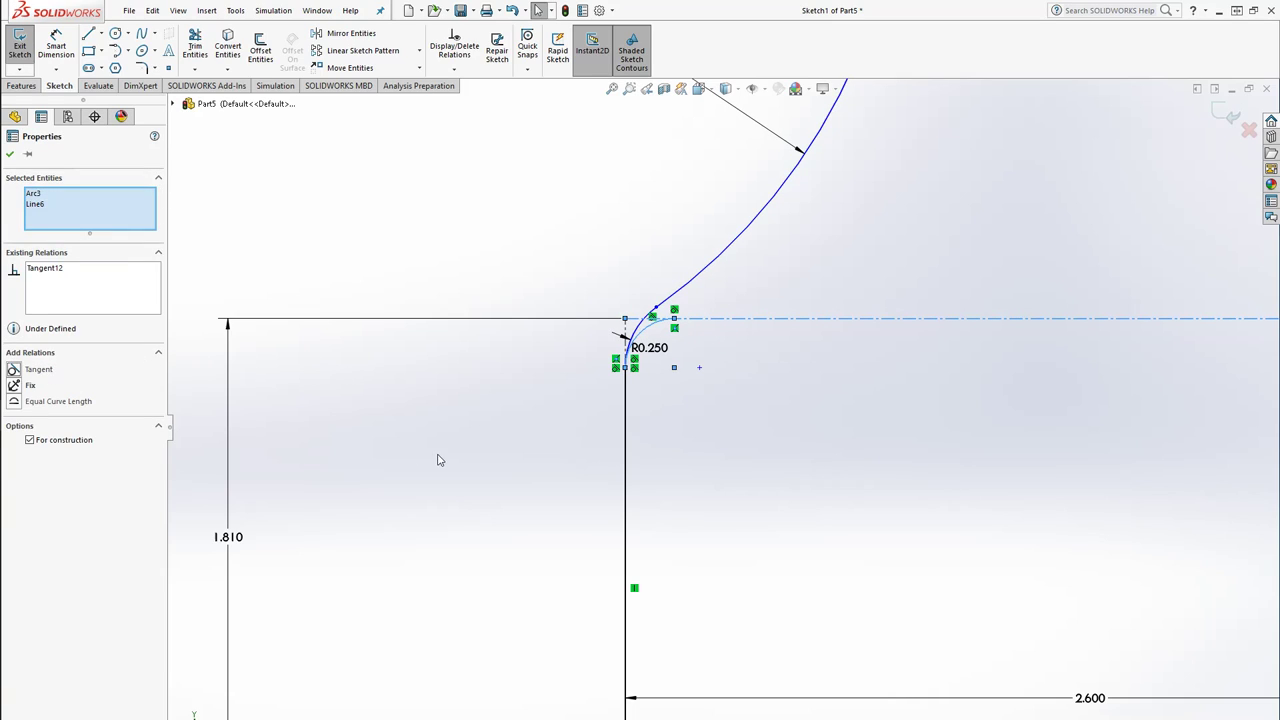
{"action": "key", "text": "Escape"}
{"action": "left_click", "coordinate": [645, 329]}
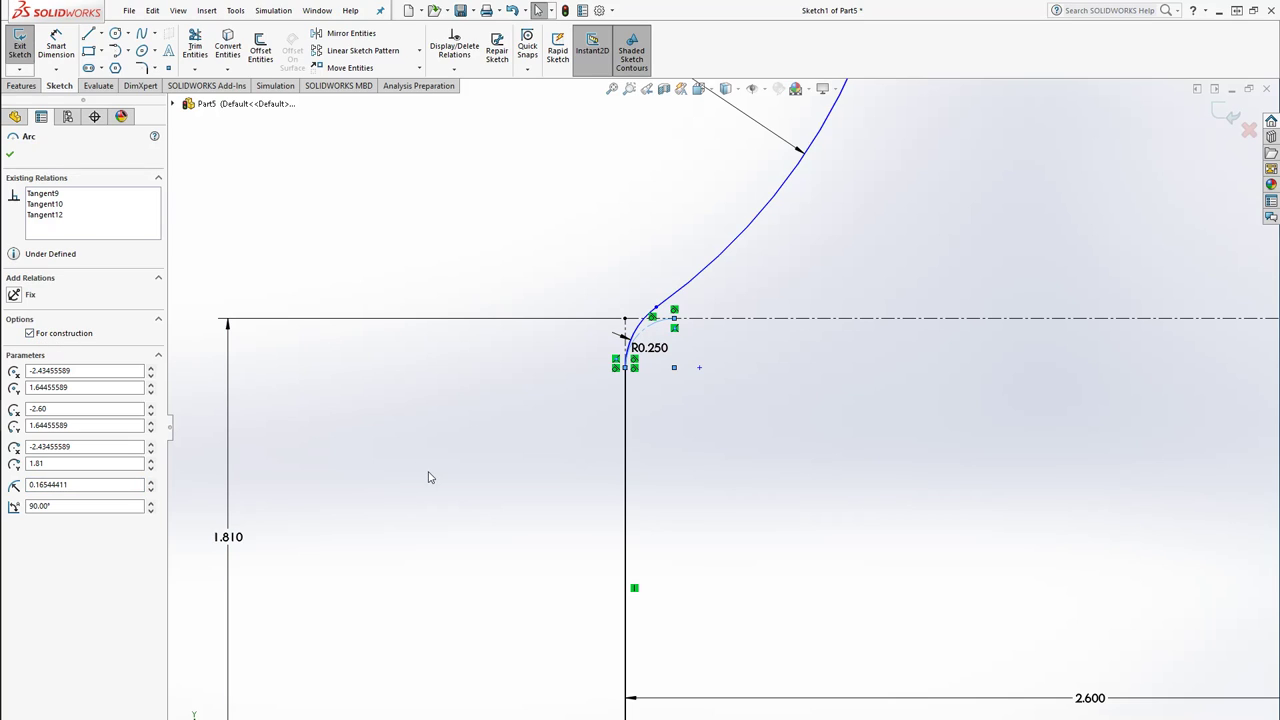
{"action": "left_click", "coordinate": [429, 477]}
{"action": "scroll", "coordinate": [672, 352], "scroll_direction": "down", "scroll_amount": 3}
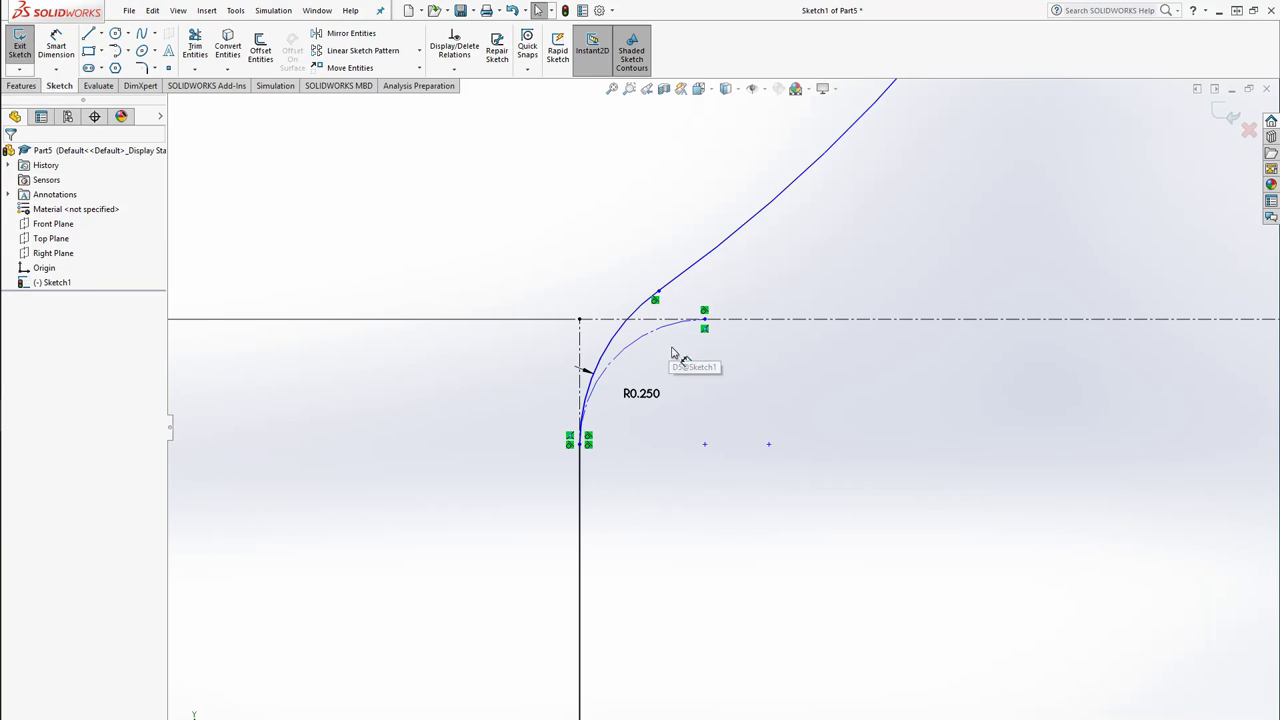
Make the construction arc coradial with the R0.250 fillet arc.
{"action": "left_click", "coordinate": [56, 48]}
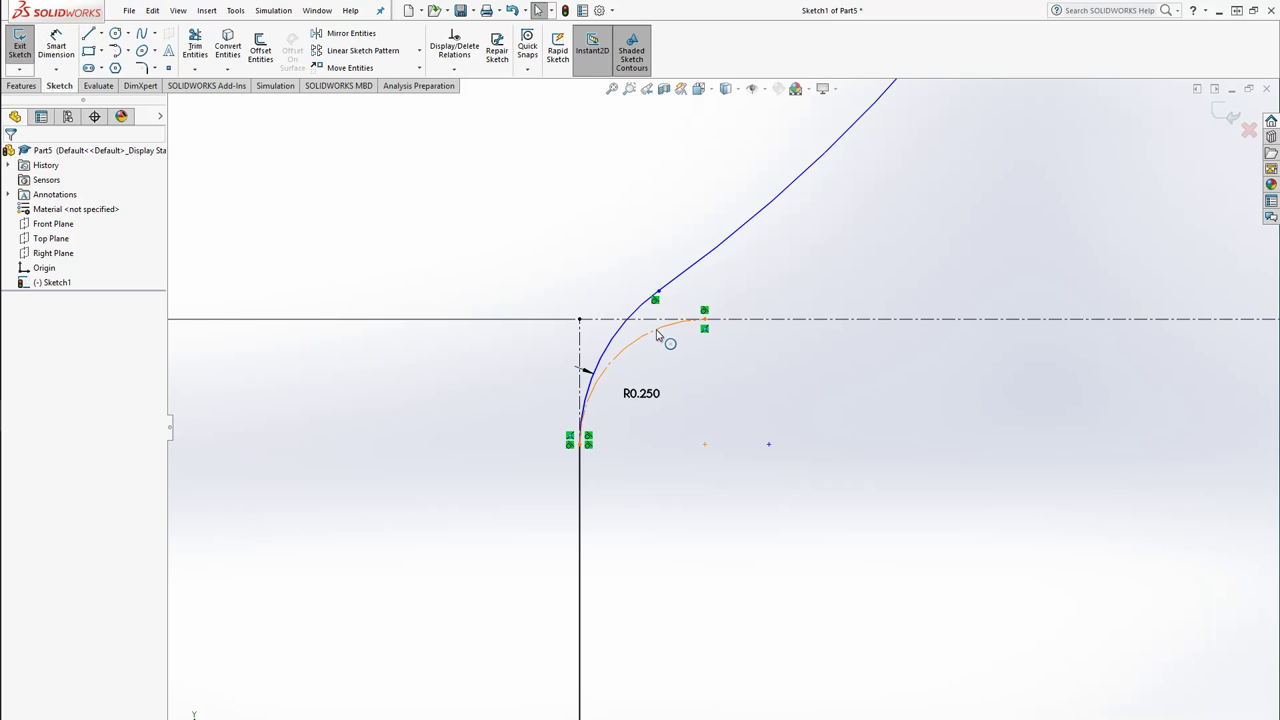
{"action": "left_click", "coordinate": [657, 333]}
{"action": "left_click", "coordinate": [600, 356], "text": "ctrl"}
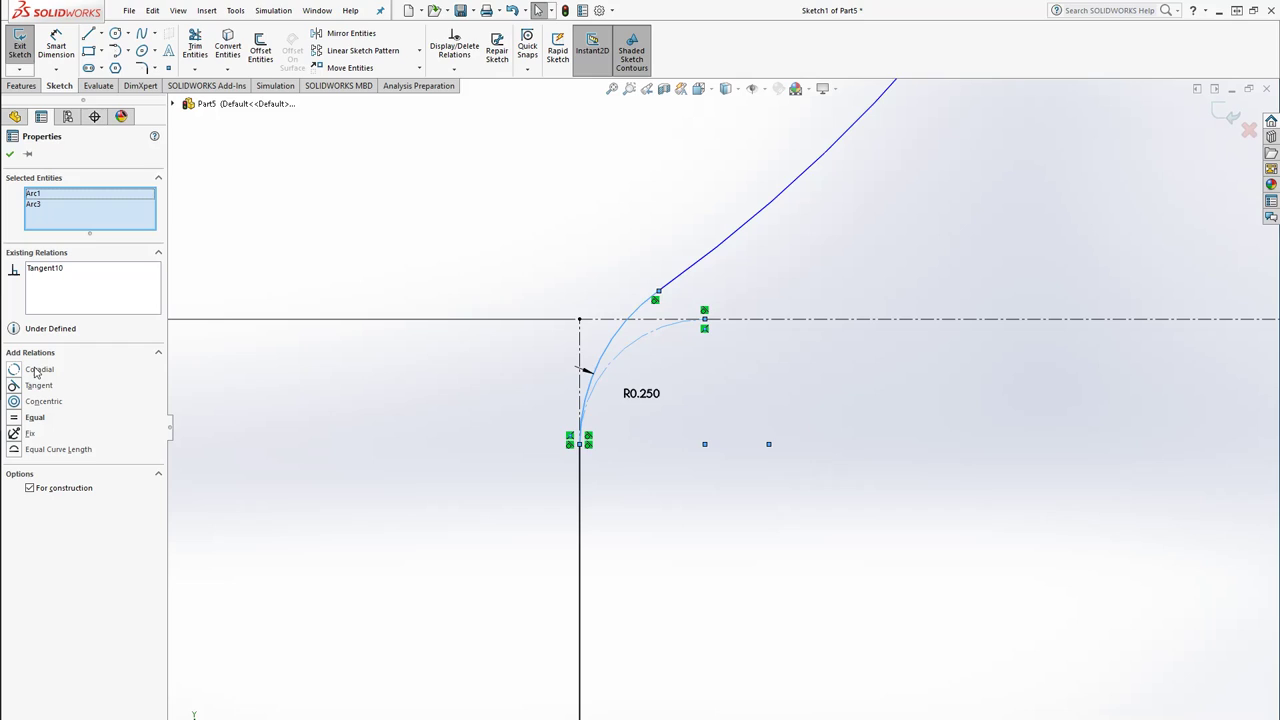
{"action": "left_click", "coordinate": [36, 370]}
{"action": "left_click", "coordinate": [372, 470]}
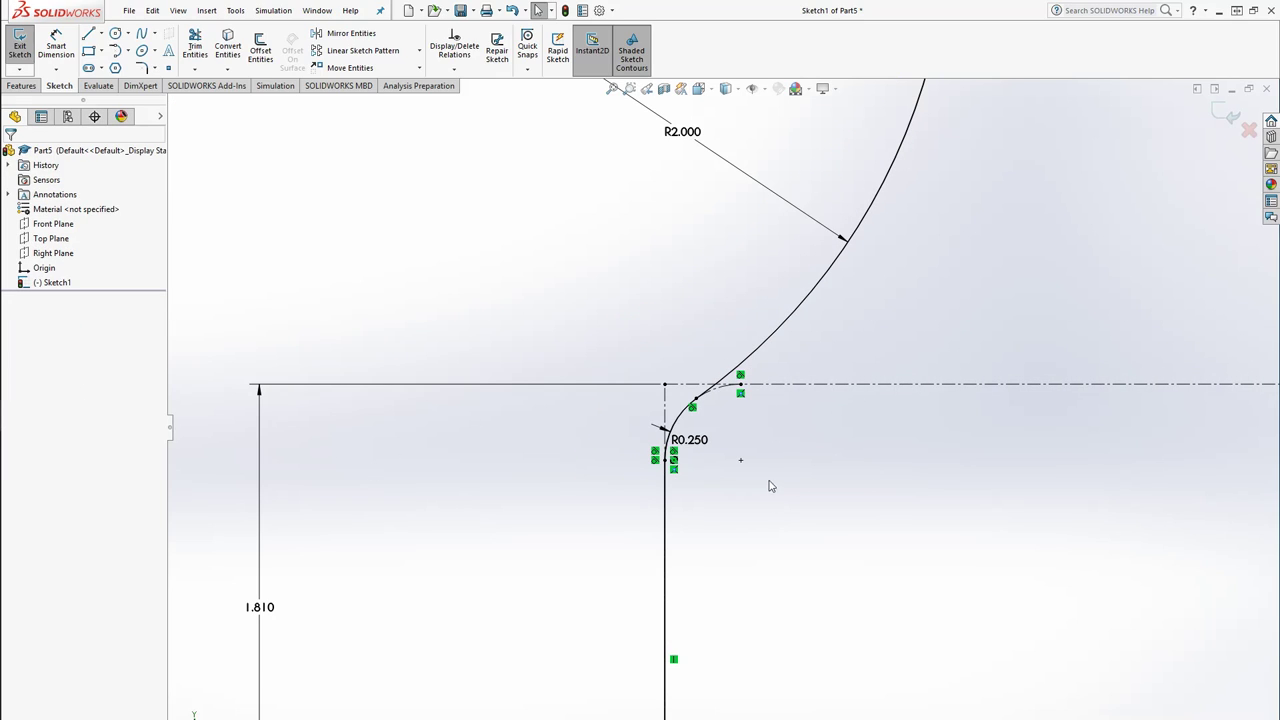
{"action": "scroll", "coordinate": [740, 431], "scroll_direction": "down", "scroll_amount": 3}
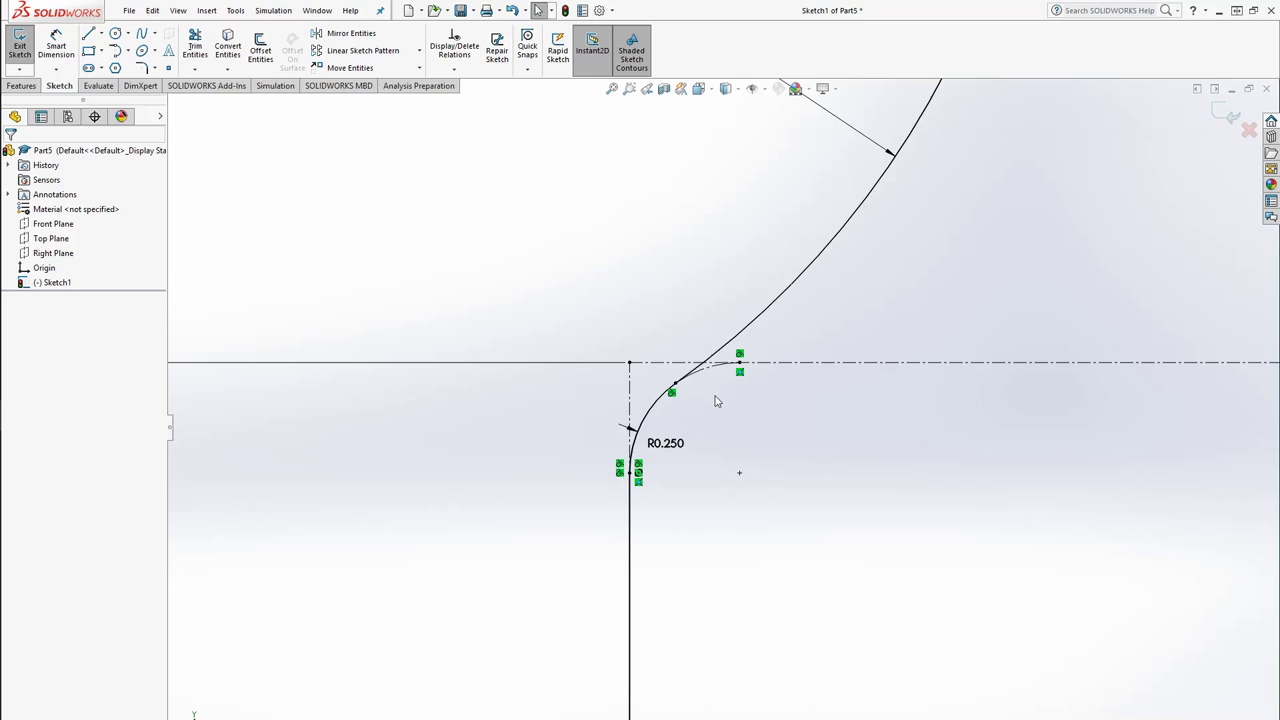
{"action": "scroll", "coordinate": [740, 421], "scroll_direction": "down", "scroll_amount": 2}
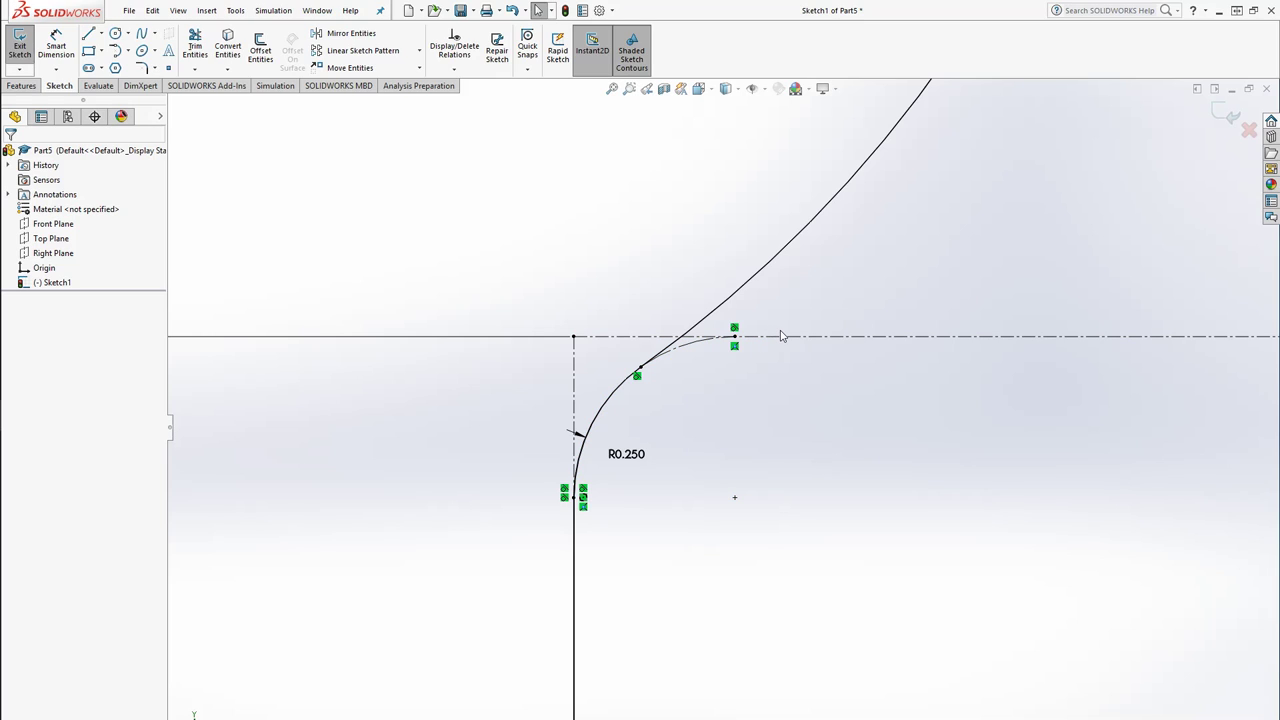
{"action": "scroll", "coordinate": [770, 315], "scroll_direction": "up", "scroll_amount": 4}
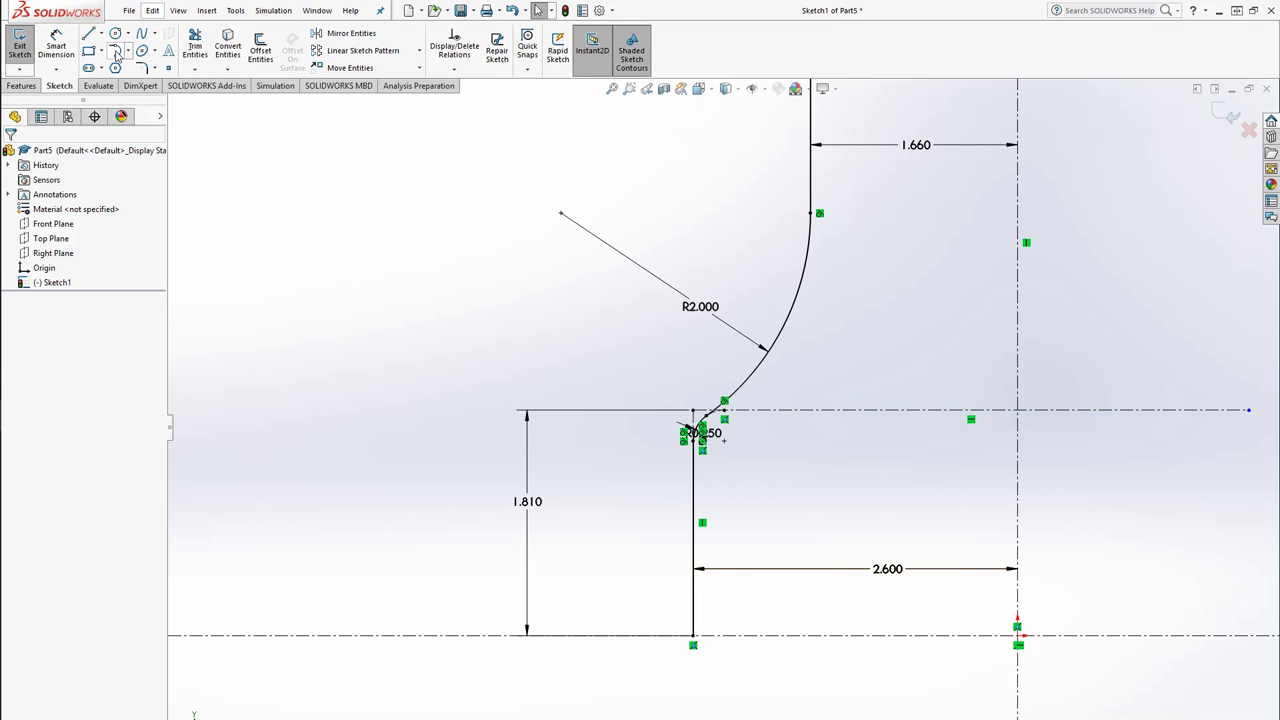
Draw a shallow three-point arc from the vertical line's bottom to the vertical axis.
{"action": "left_click", "coordinate": [116, 51]}
{"action": "left_click", "coordinate": [128, 50]}
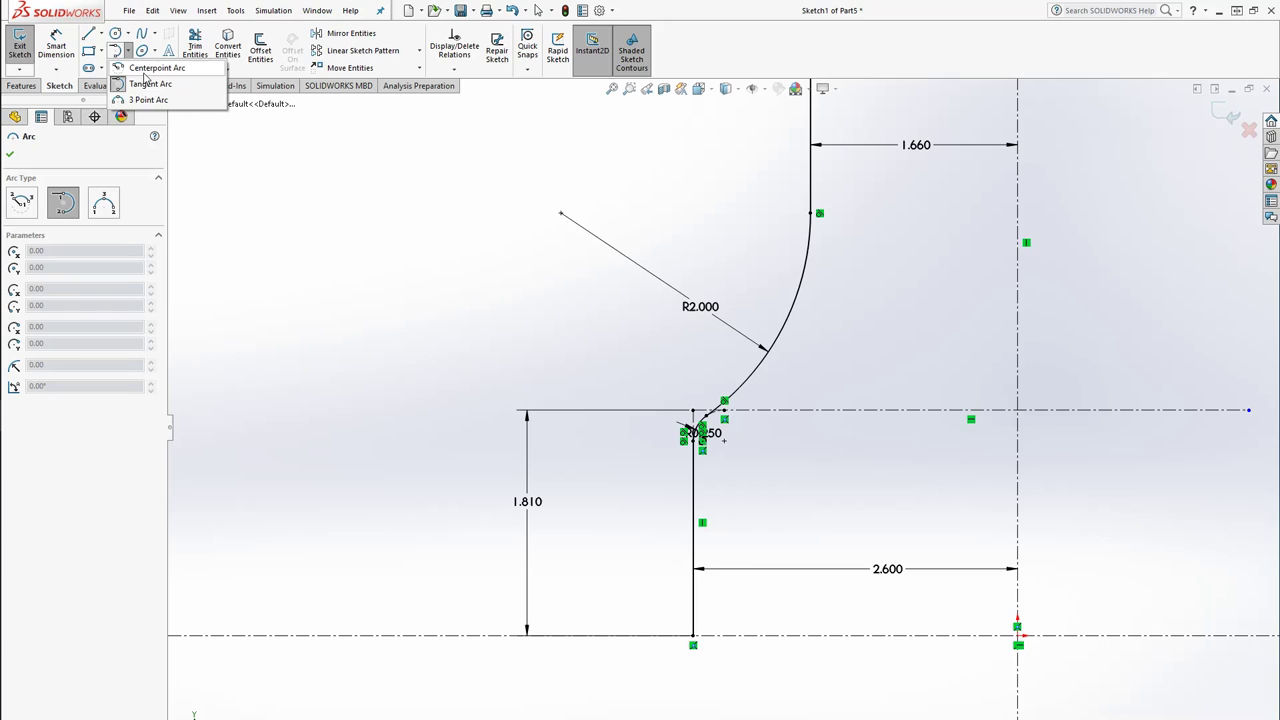
{"action": "left_click", "coordinate": [148, 100]}
{"action": "left_click", "coordinate": [693, 634]}
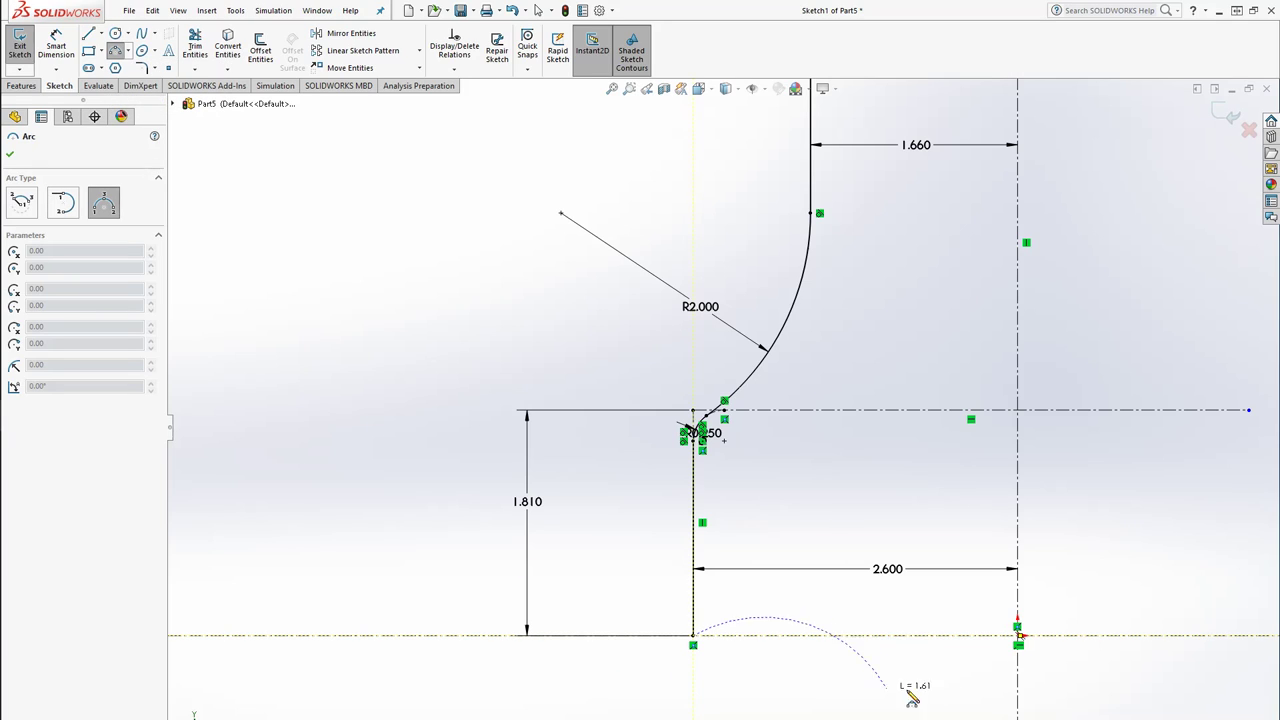
{"action": "left_click", "coordinate": [1017, 673]}
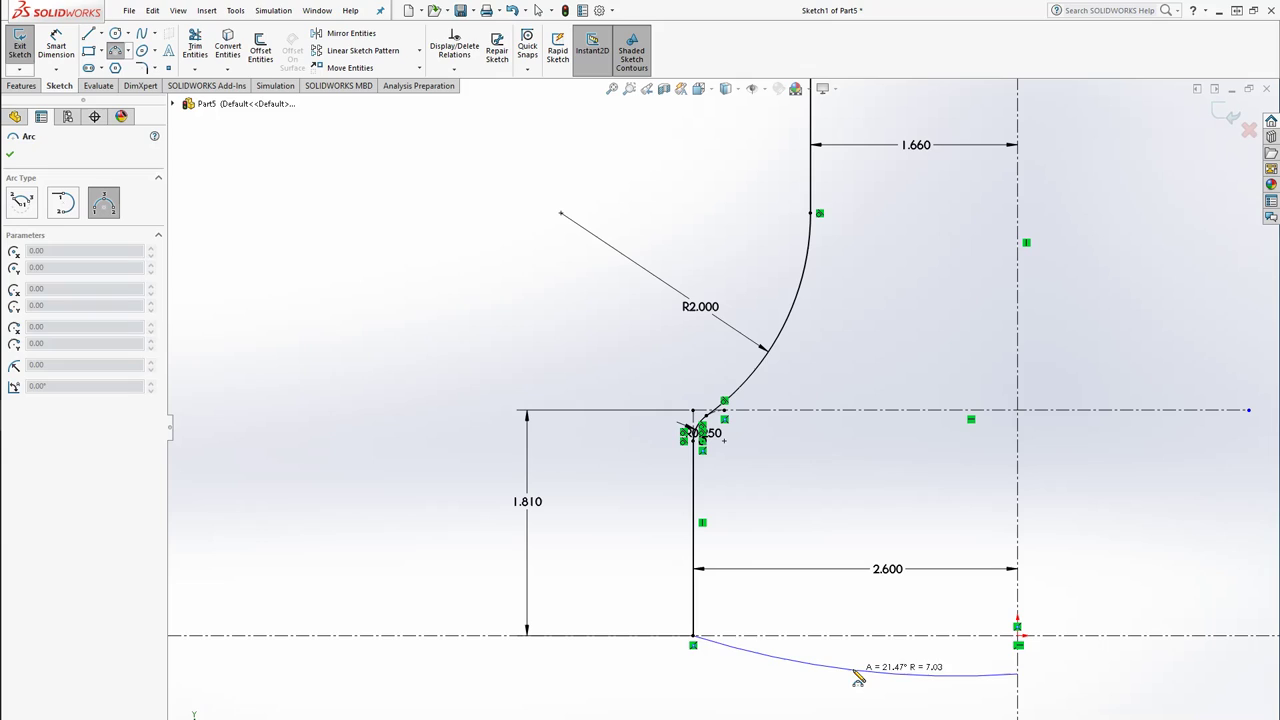
{"action": "left_click", "coordinate": [855, 671]}
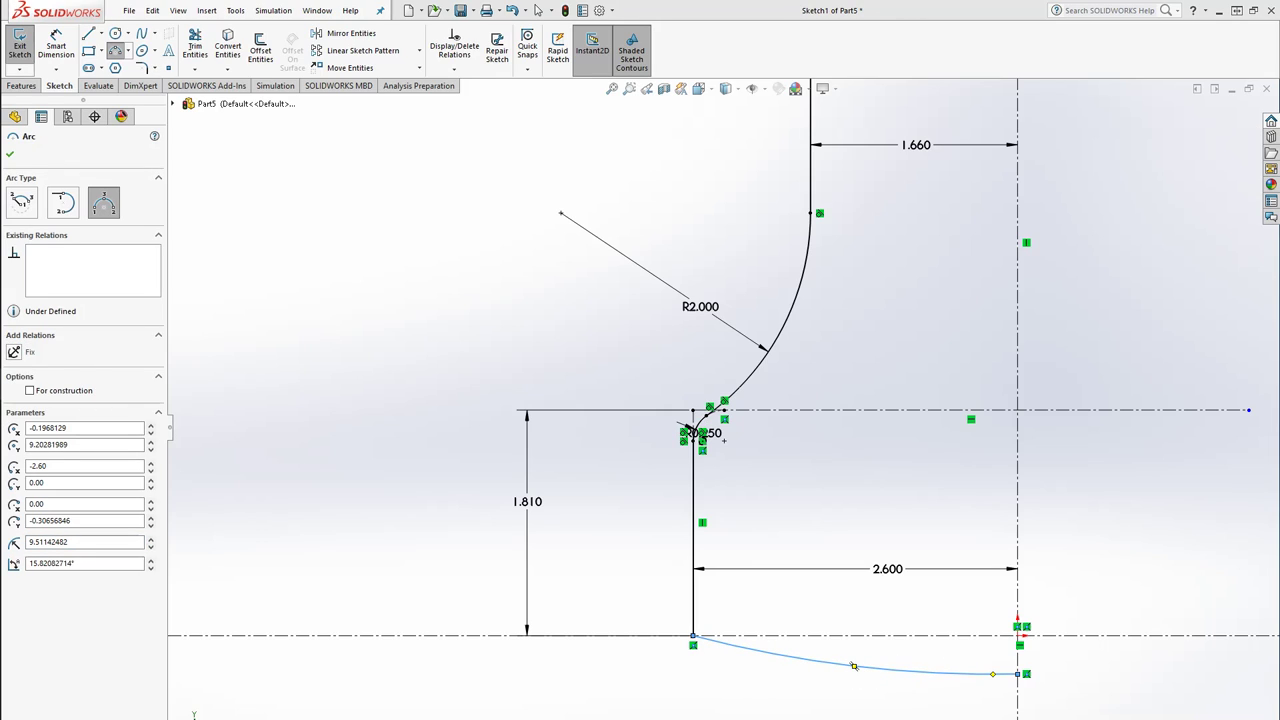
{"action": "right_click", "coordinate": [1093, 576]}
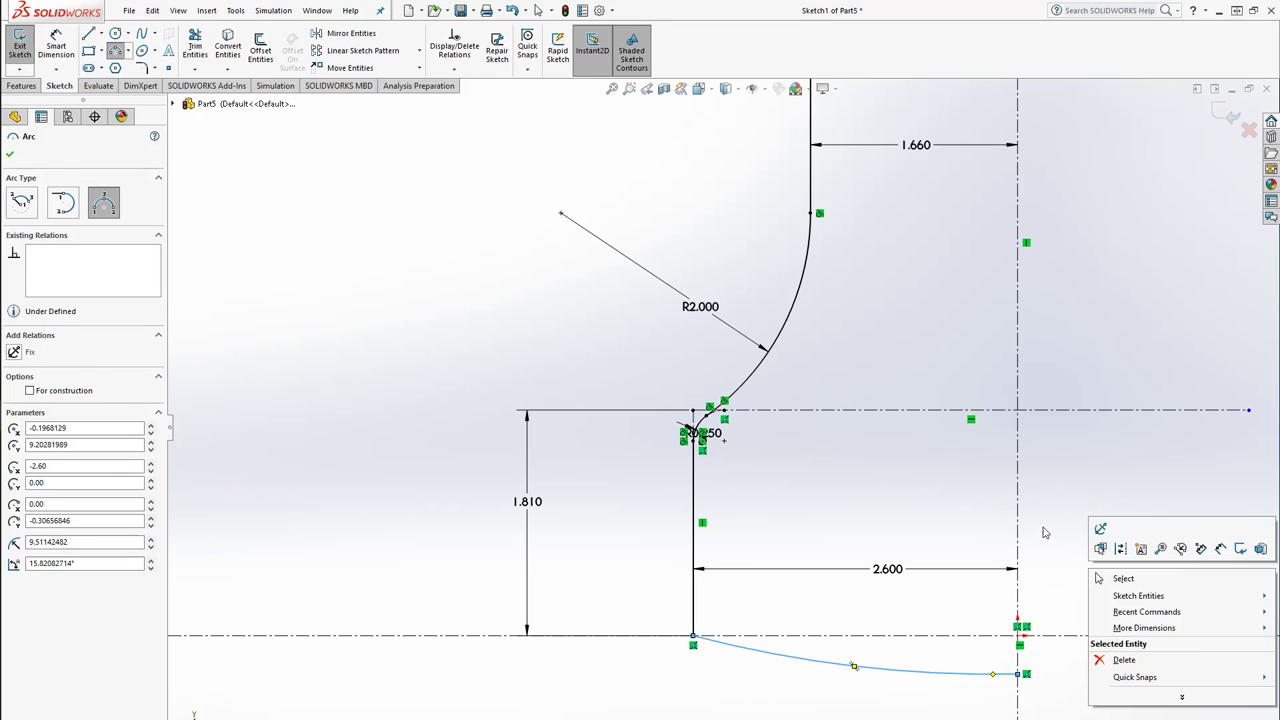
{"action": "key", "text": "Escape"}
{"action": "left_click", "coordinate": [952, 709]}
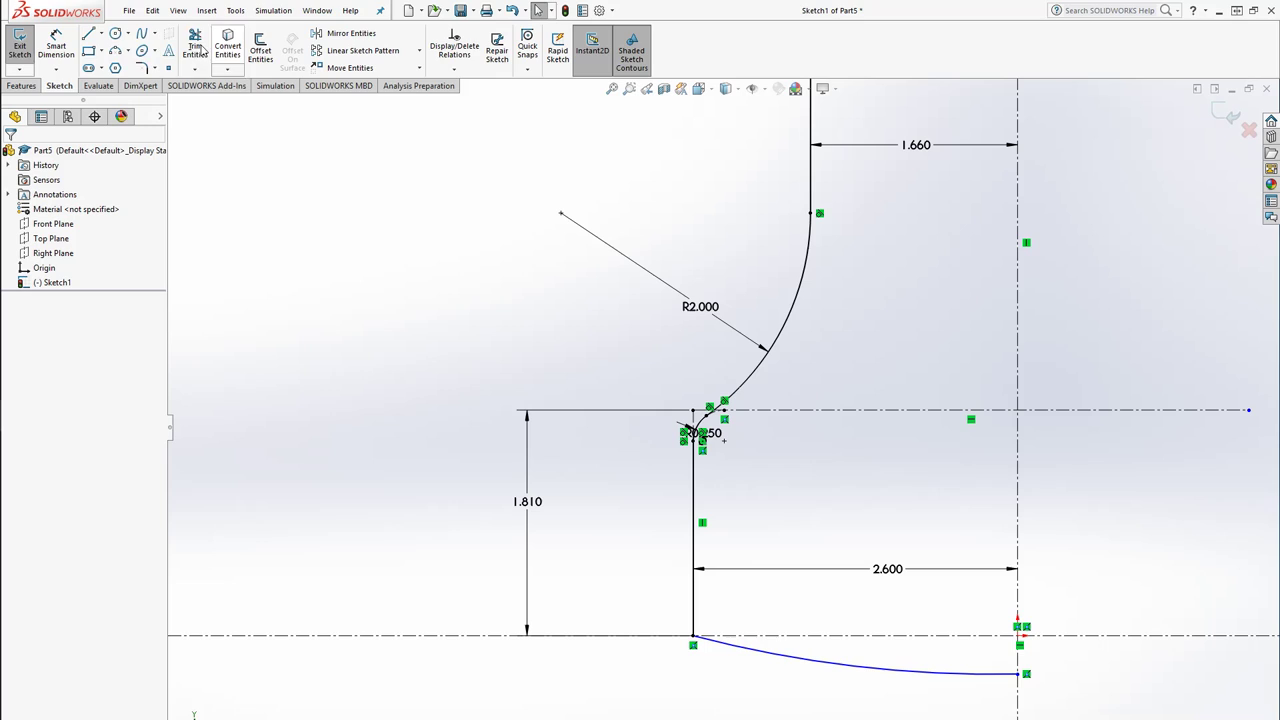
Draw a short horizontal centerline starting from the arc's end on the axis.
{"action": "left_click", "coordinate": [101, 33]}
{"action": "left_click", "coordinate": [118, 62]}
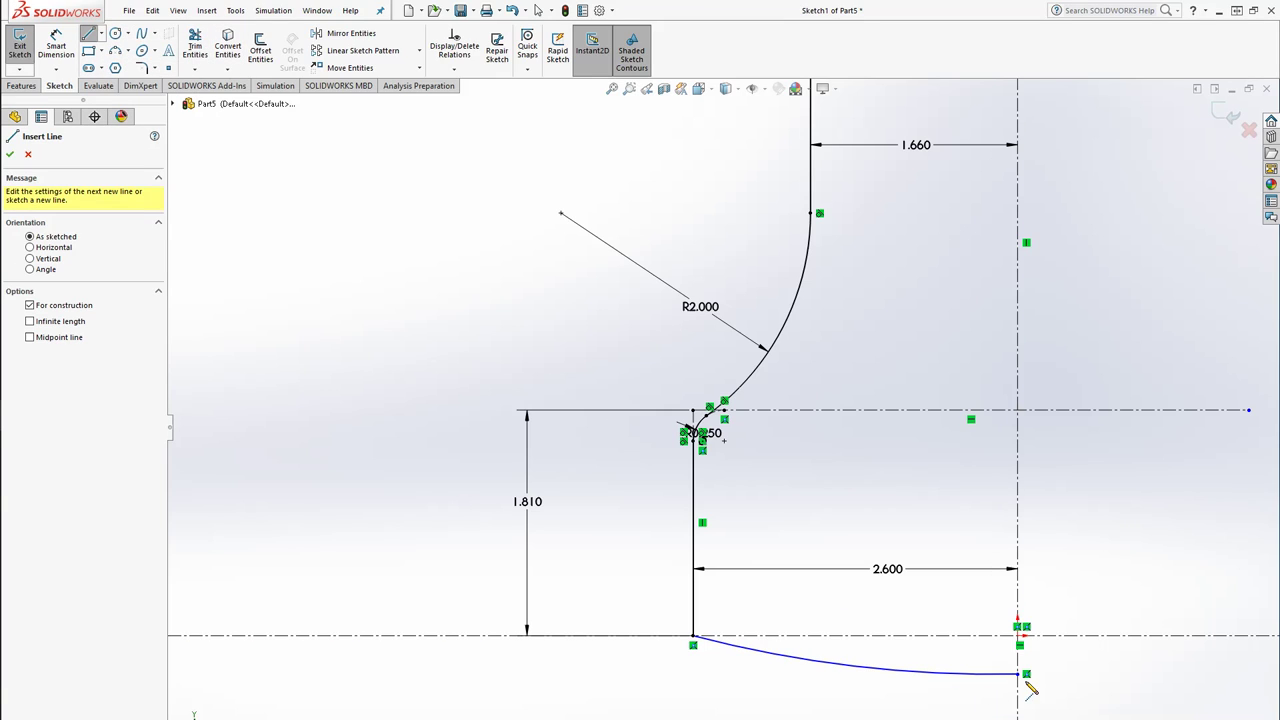
{"action": "left_click", "coordinate": [1026, 674]}
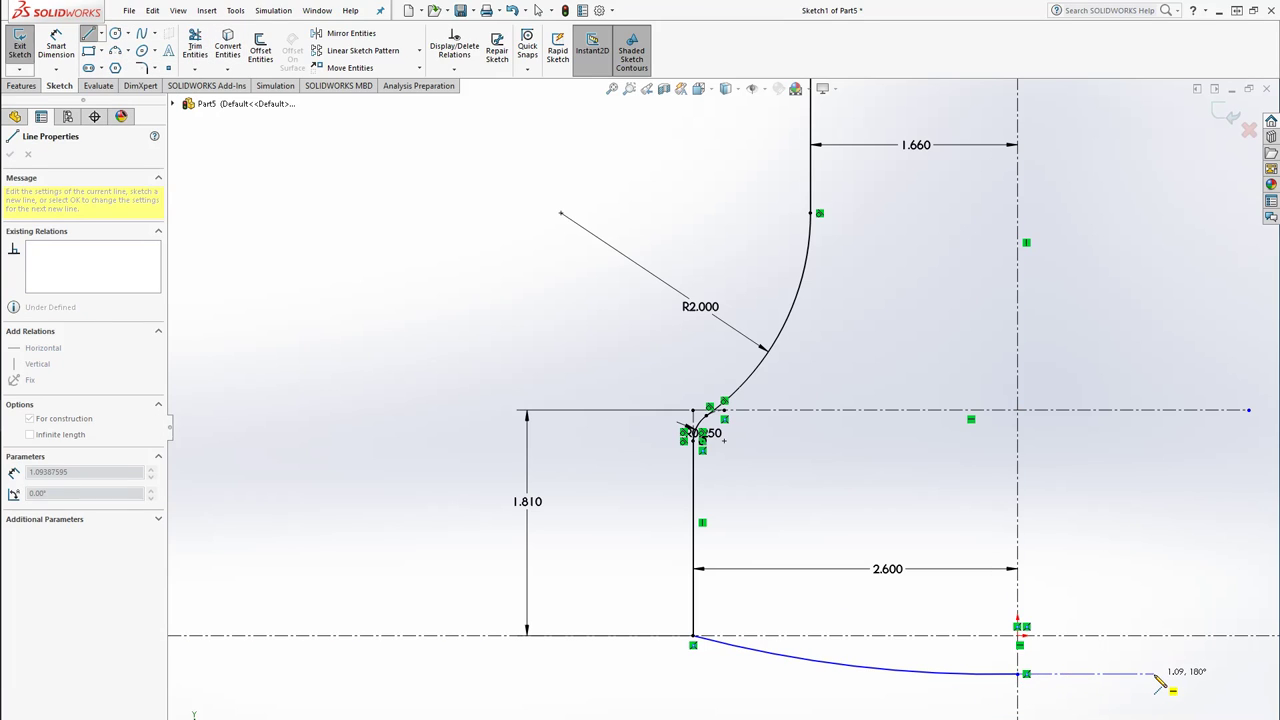
{"action": "scroll", "coordinate": [1120, 675], "scroll_direction": "up", "scroll_amount": 3}
{"action": "scroll", "coordinate": [1080, 660], "scroll_direction": "down", "scroll_amount": 2}
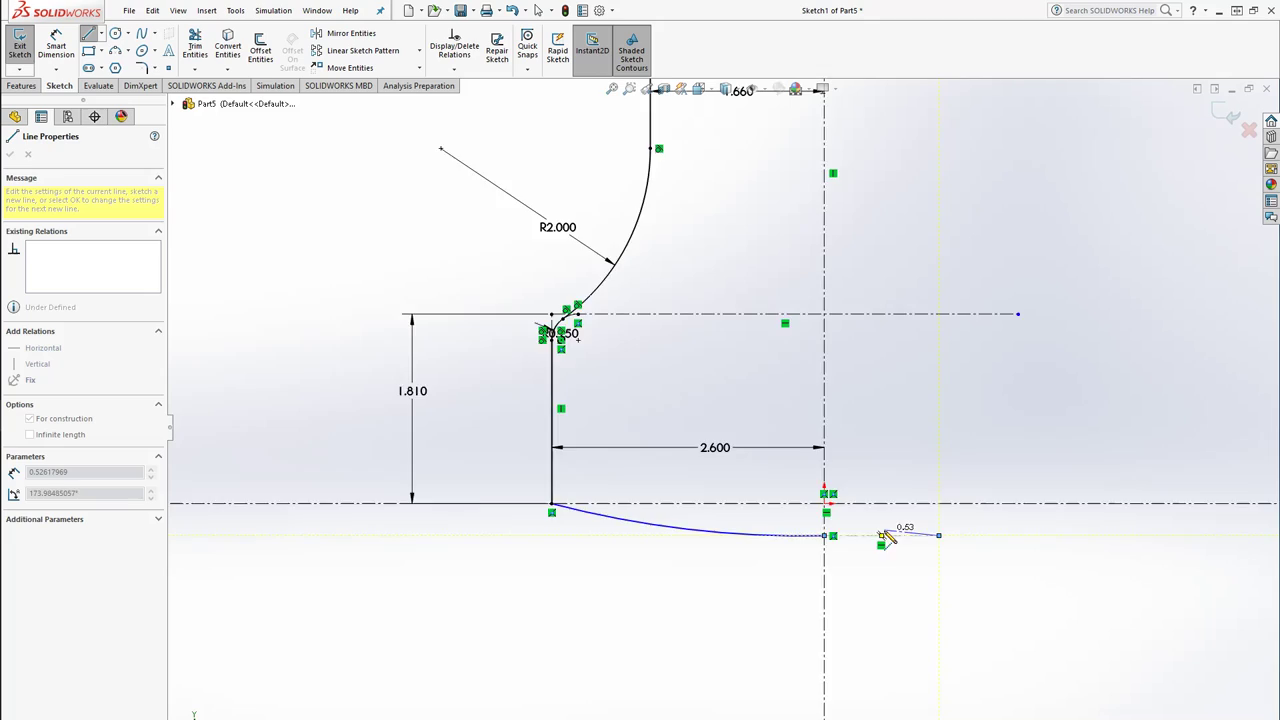
{"action": "scroll", "coordinate": [894, 534], "scroll_direction": "down", "scroll_amount": 5}
Add a Tangent relation between the short horizontal centerline and the domed bottom arc.
{"action": "key", "text": "Escape"}
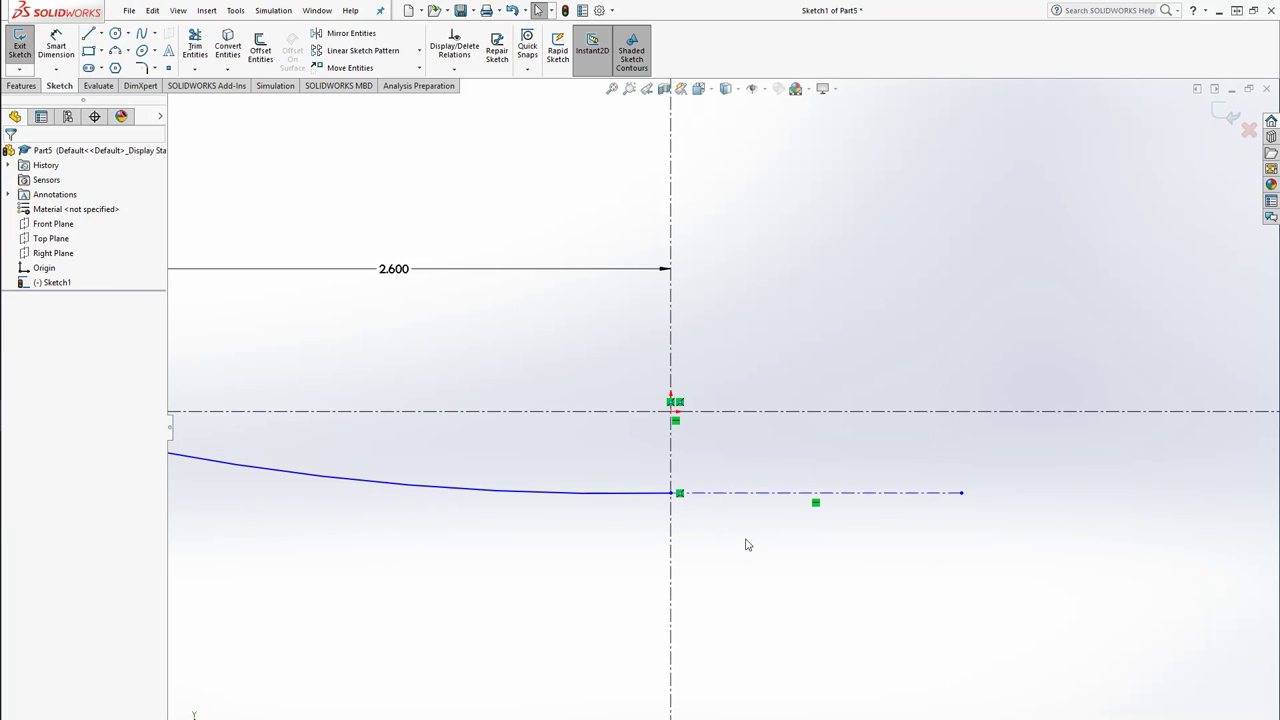
{"action": "left_click", "coordinate": [706, 493]}
{"action": "key", "text": "z"}
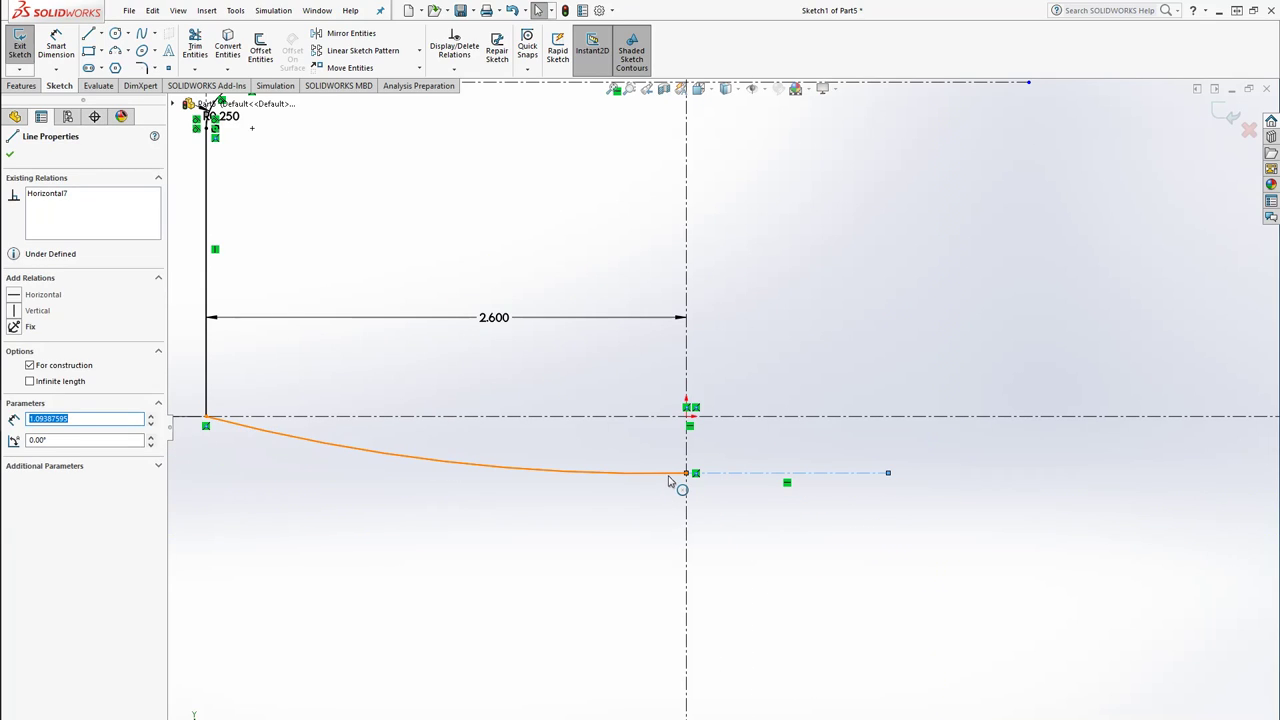
{"action": "left_click", "coordinate": [669, 481], "text": "ctrl"}
{"action": "left_click", "coordinate": [38, 370]}
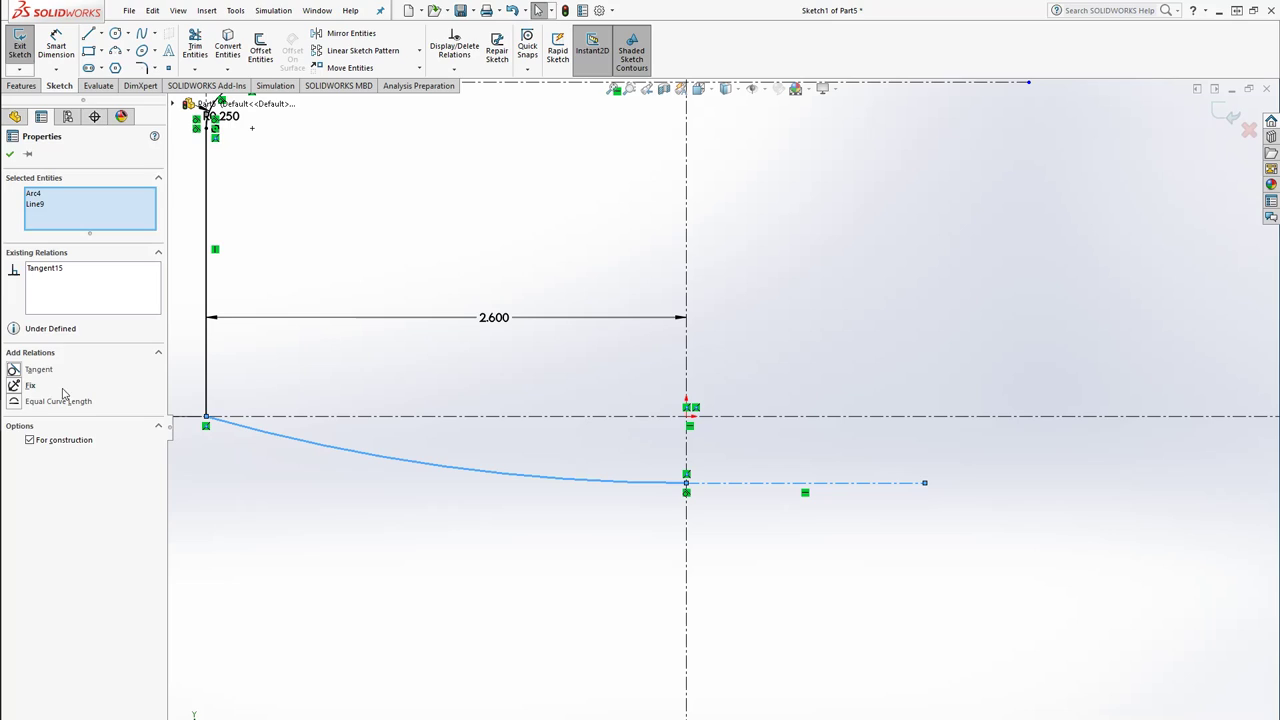
{"action": "left_click", "coordinate": [477, 580]}
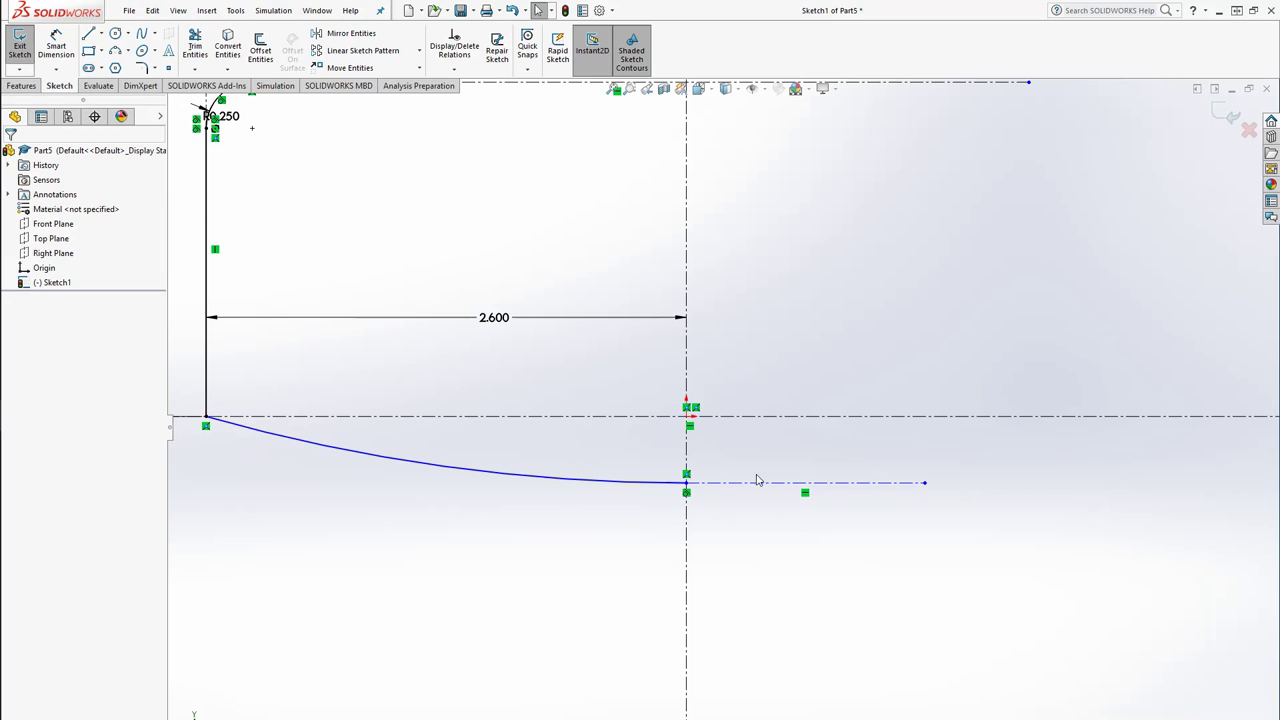
{"action": "scroll", "coordinate": [680, 497], "scroll_direction": "down", "scroll_amount": 3}
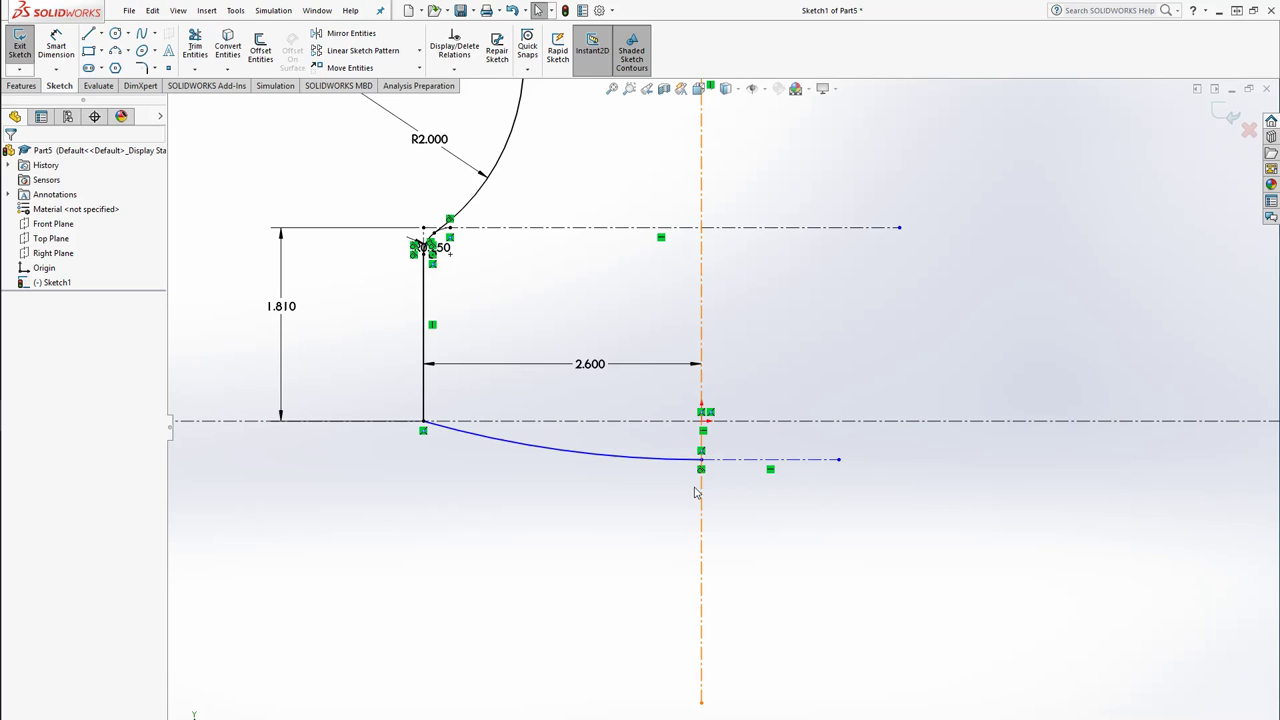
Dimension the domed bottom's depth between the short centerline and axis, changing 0.360 to 0.380.
{"action": "left_click", "coordinate": [56, 45]}
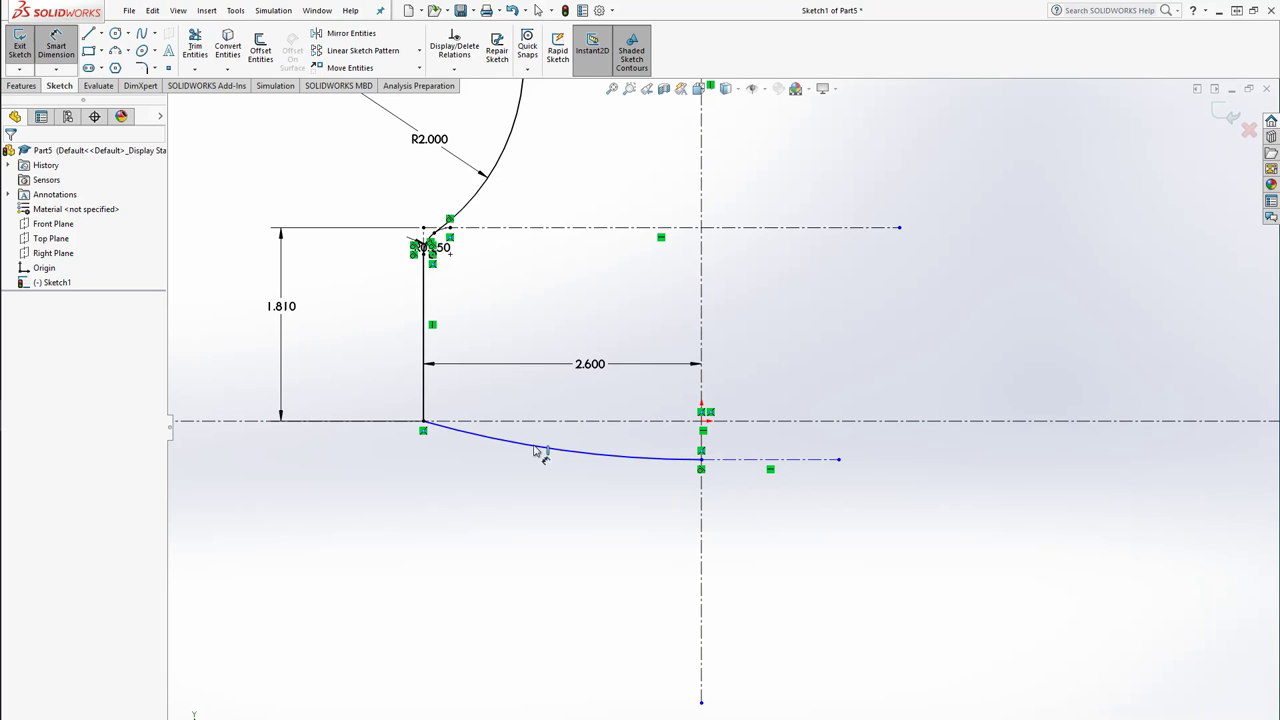
{"action": "left_click", "coordinate": [680, 461]}
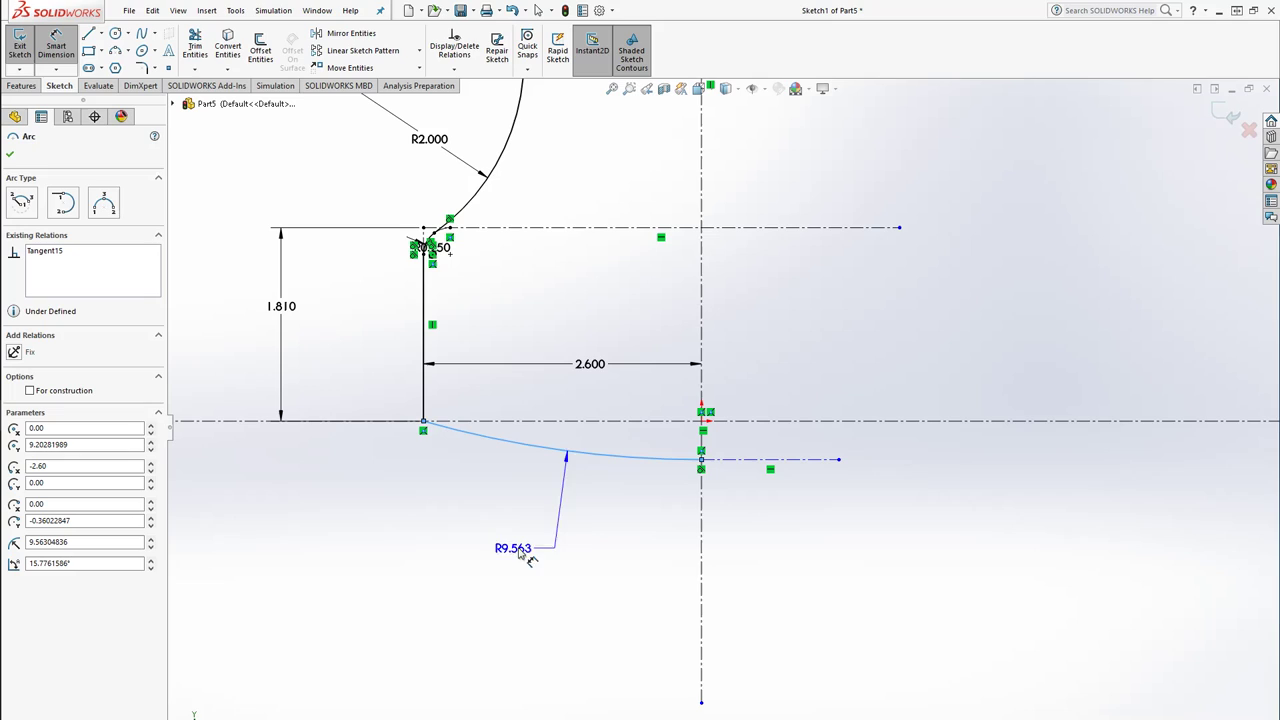
{"action": "key", "text": "Escape"}
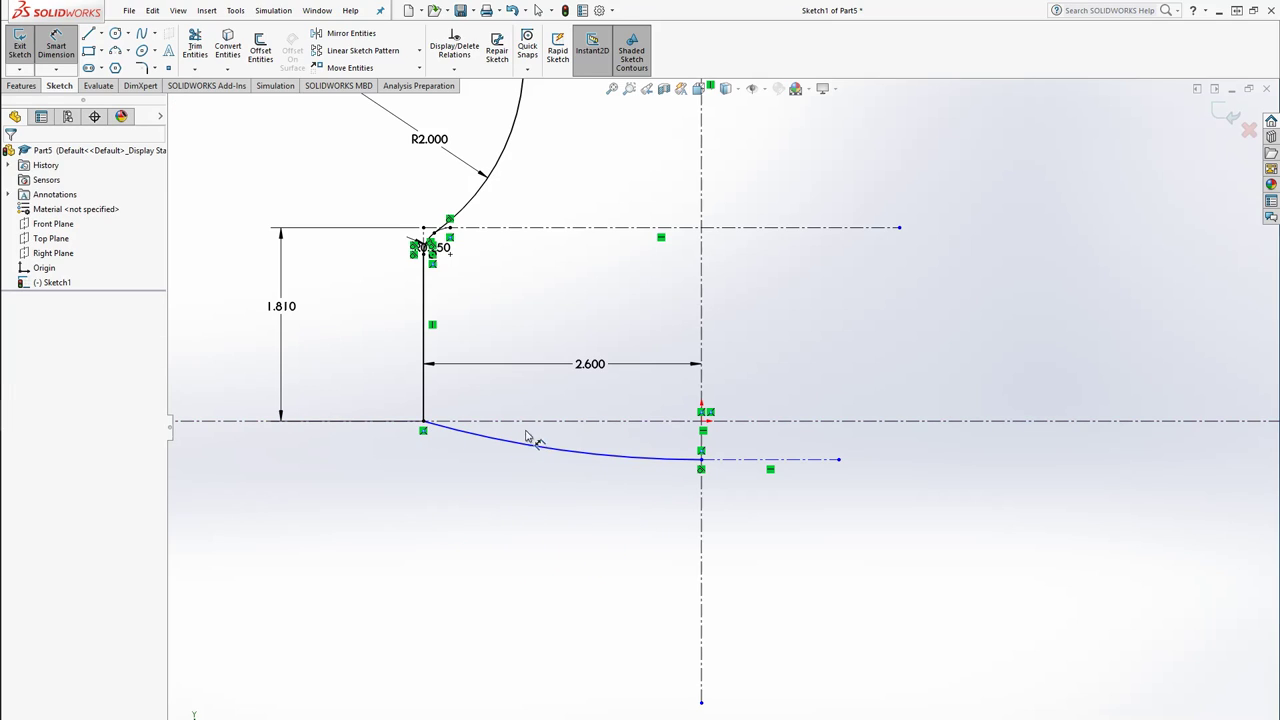
{"action": "left_click", "coordinate": [618, 428]}
{"action": "left_click", "coordinate": [748, 460]}
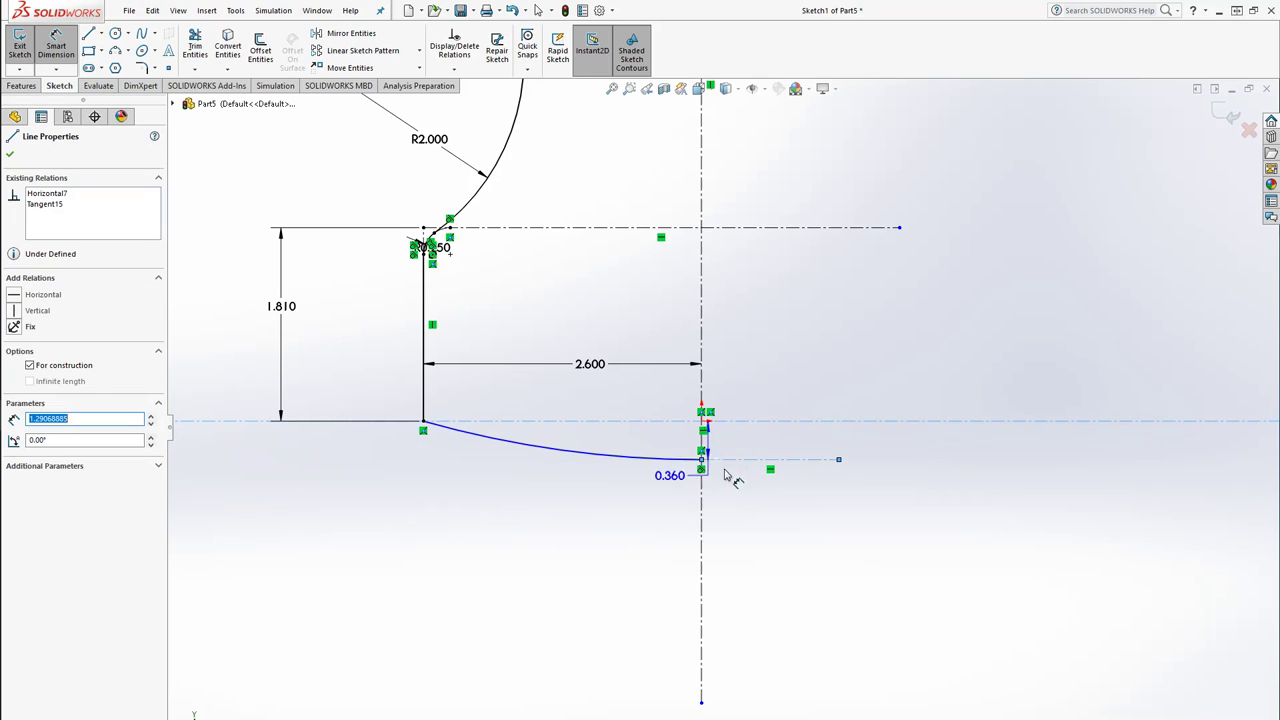
{"action": "left_click", "coordinate": [881, 447]}
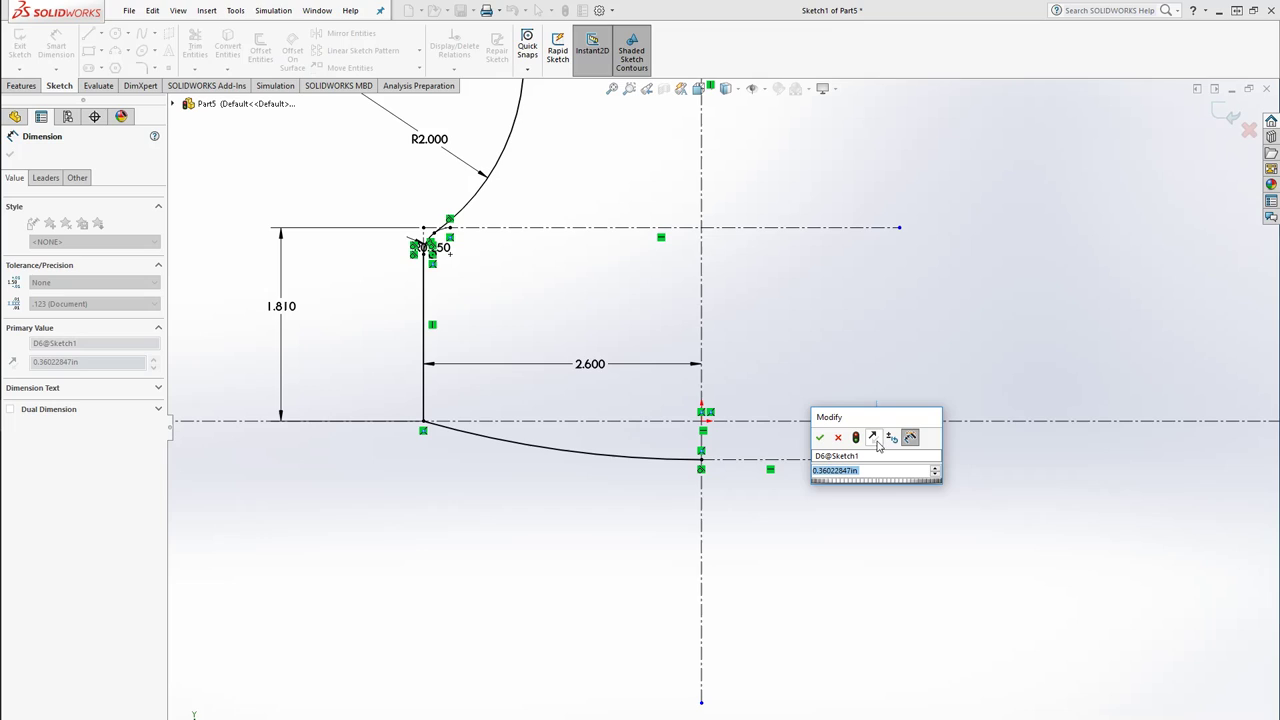
{"action": "type", "text": "0.38"}
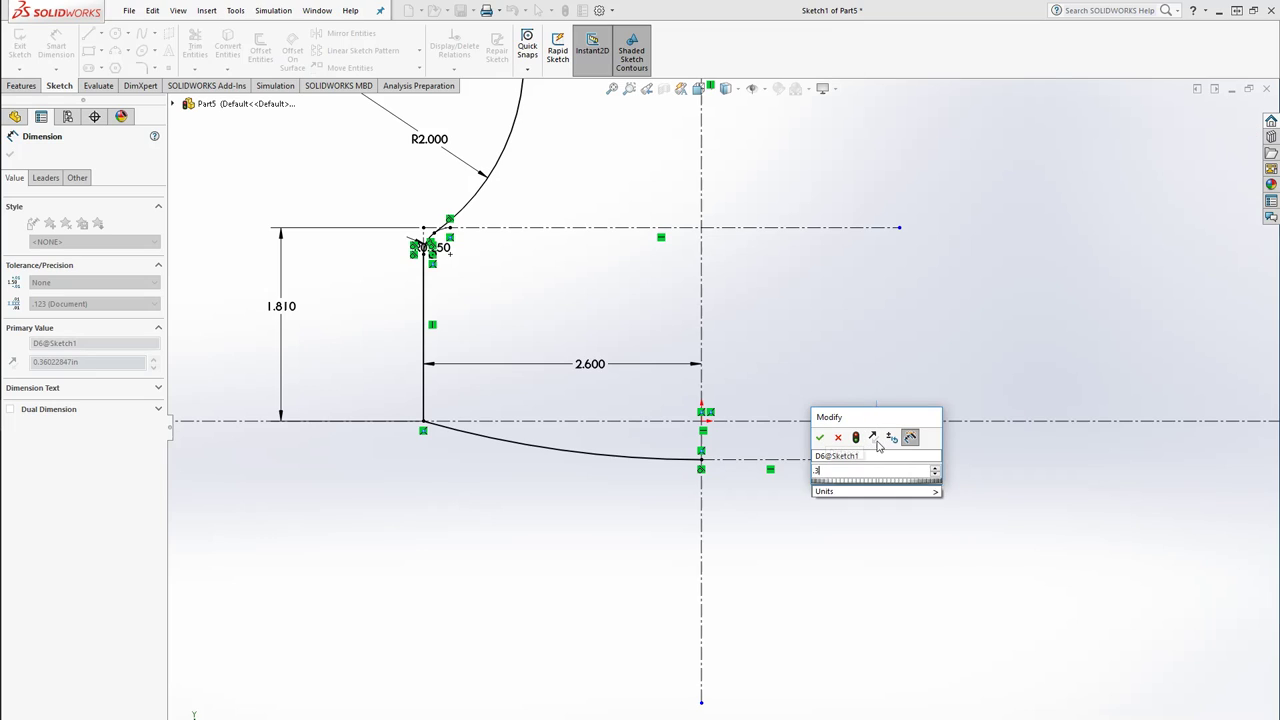
{"action": "key", "text": "Return"}
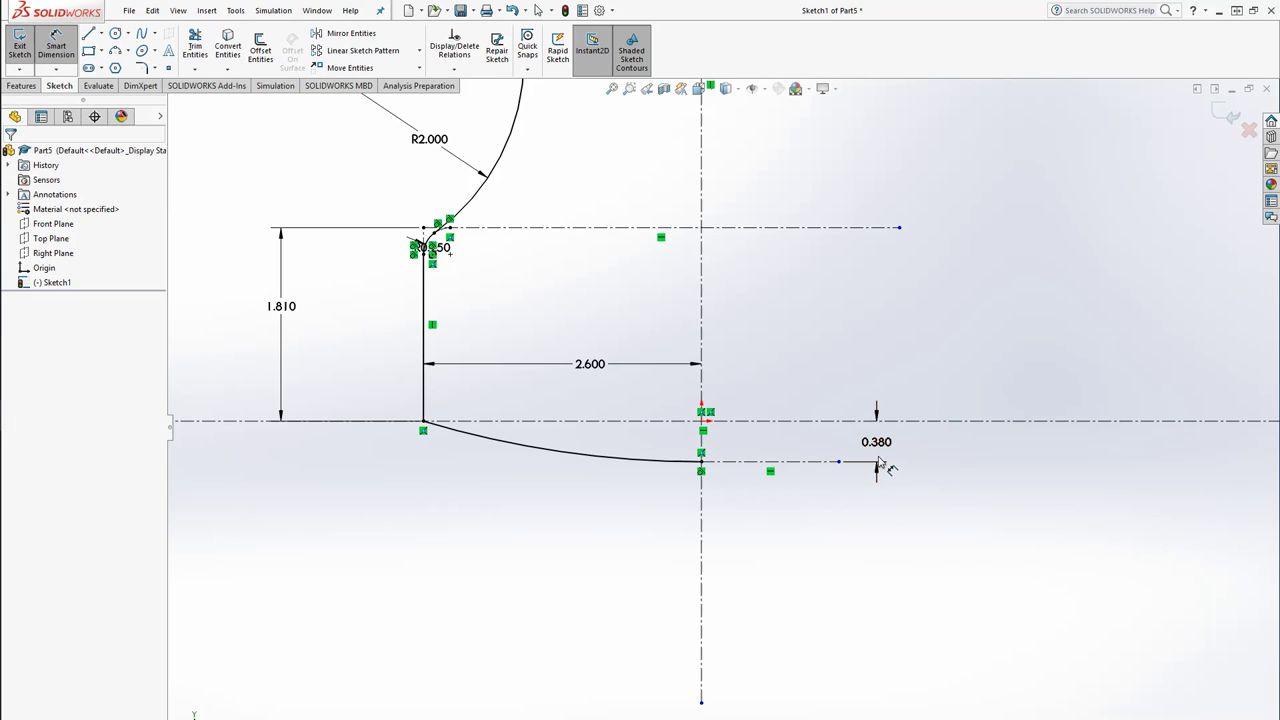
{"action": "scroll", "coordinate": [660, 530], "scroll_direction": "up", "scroll_amount": 5}
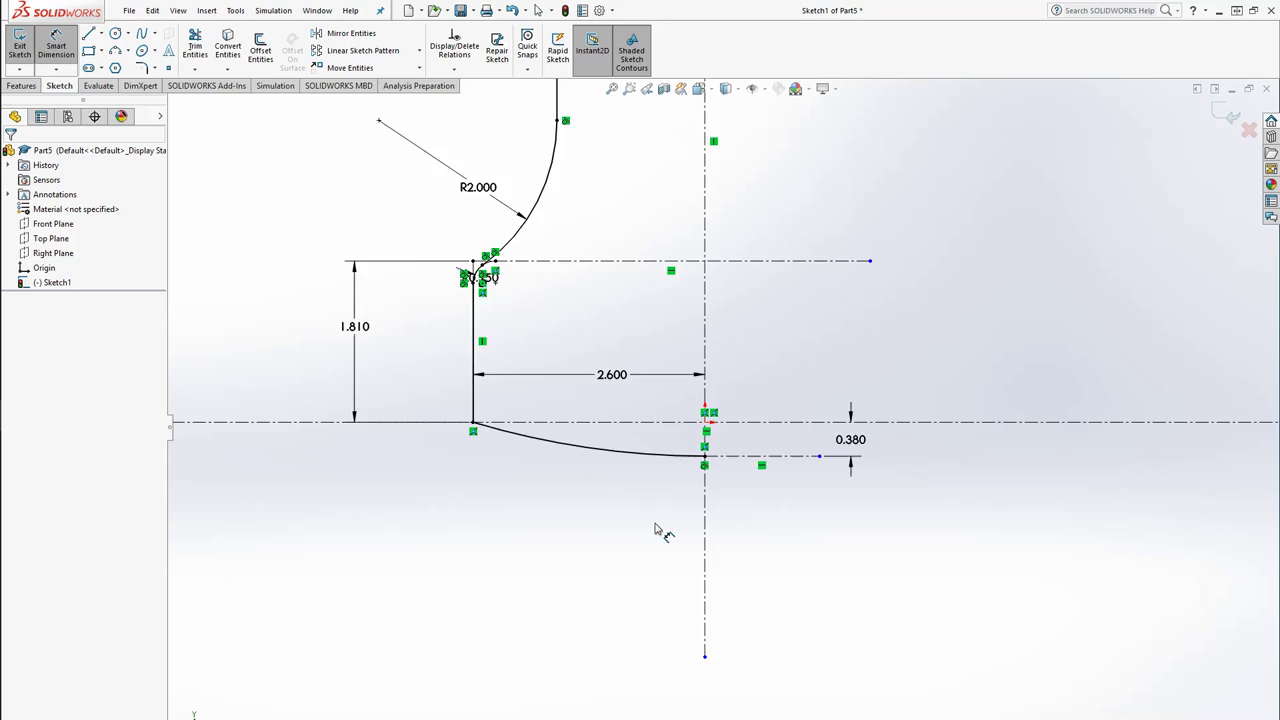
Draw a horizontal line from the arc's top endpoint to the vertical centerline.
{"action": "left_click", "coordinate": [90, 34]}
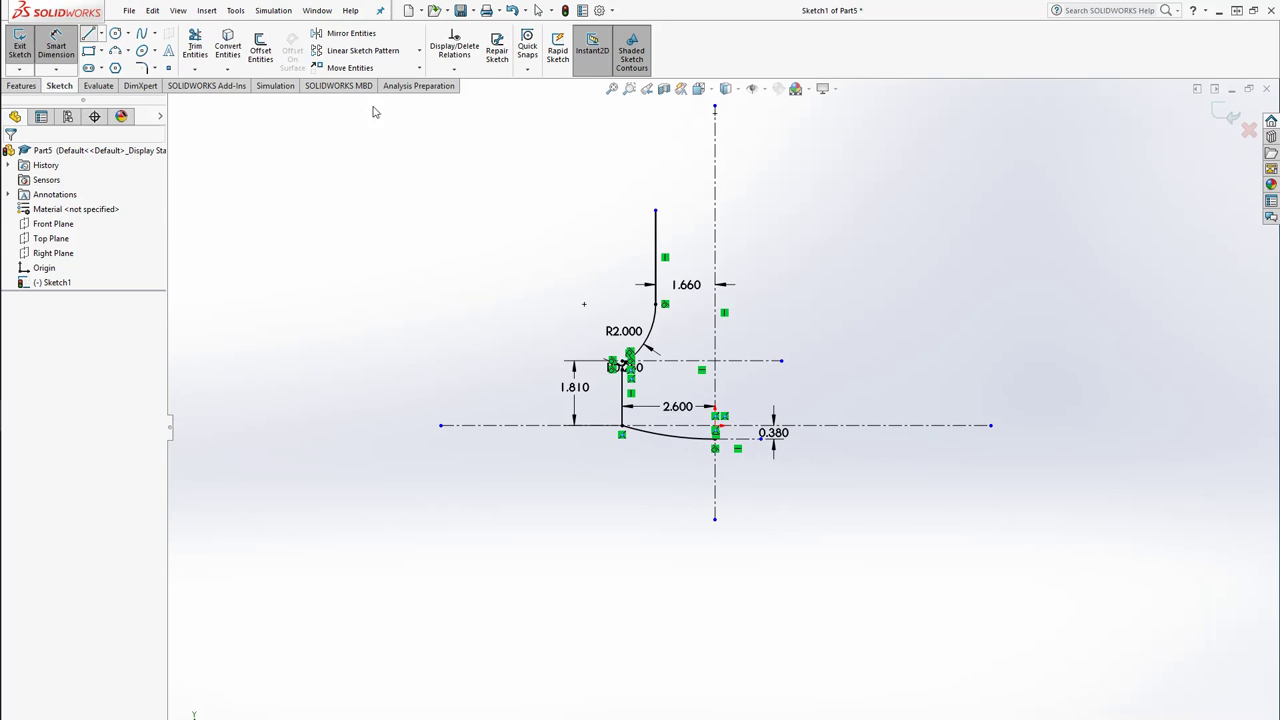
{"action": "left_click", "coordinate": [656, 211]}
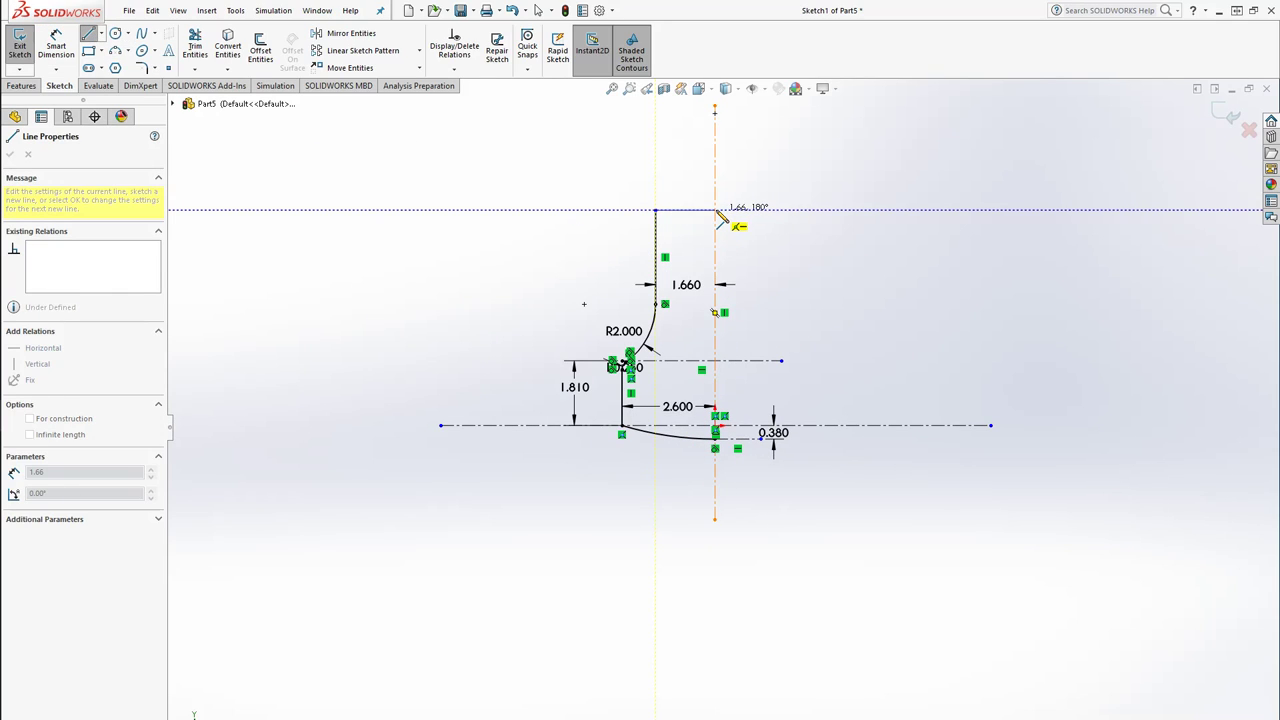
{"action": "left_click", "coordinate": [716, 211]}
{"action": "key", "text": "Escape"}
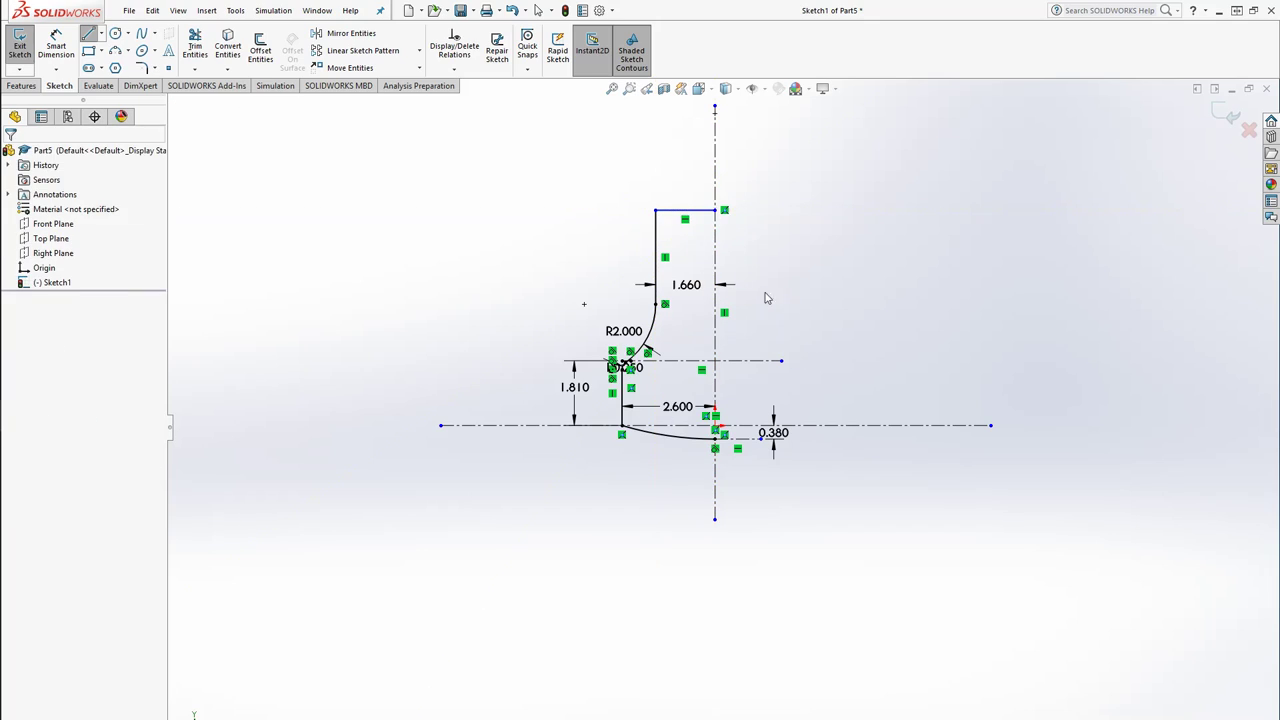
{"action": "scroll", "coordinate": [560, 383], "scroll_direction": "down", "scroll_amount": 2}
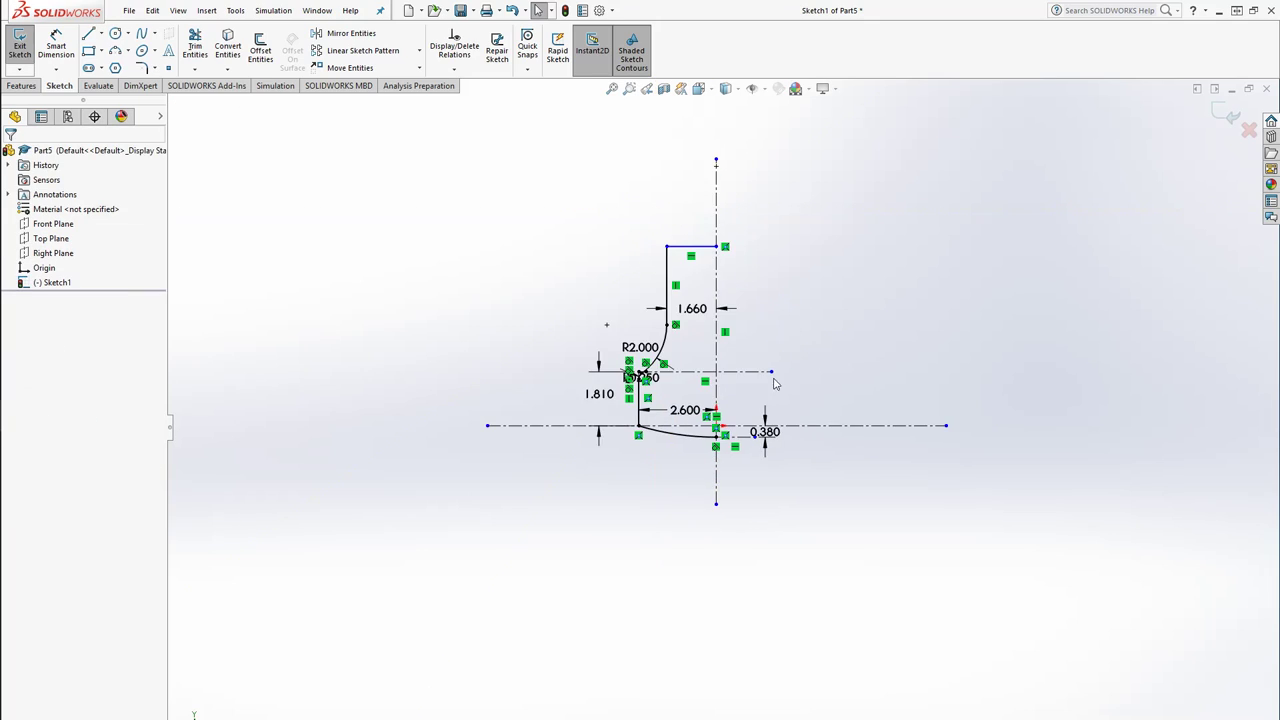
Revolve the auto-closed profile 360° about the vertical centerline into the Revolve1 solid.
{"action": "left_click", "coordinate": [28, 86]}
{"action": "left_click", "coordinate": [74, 66]}
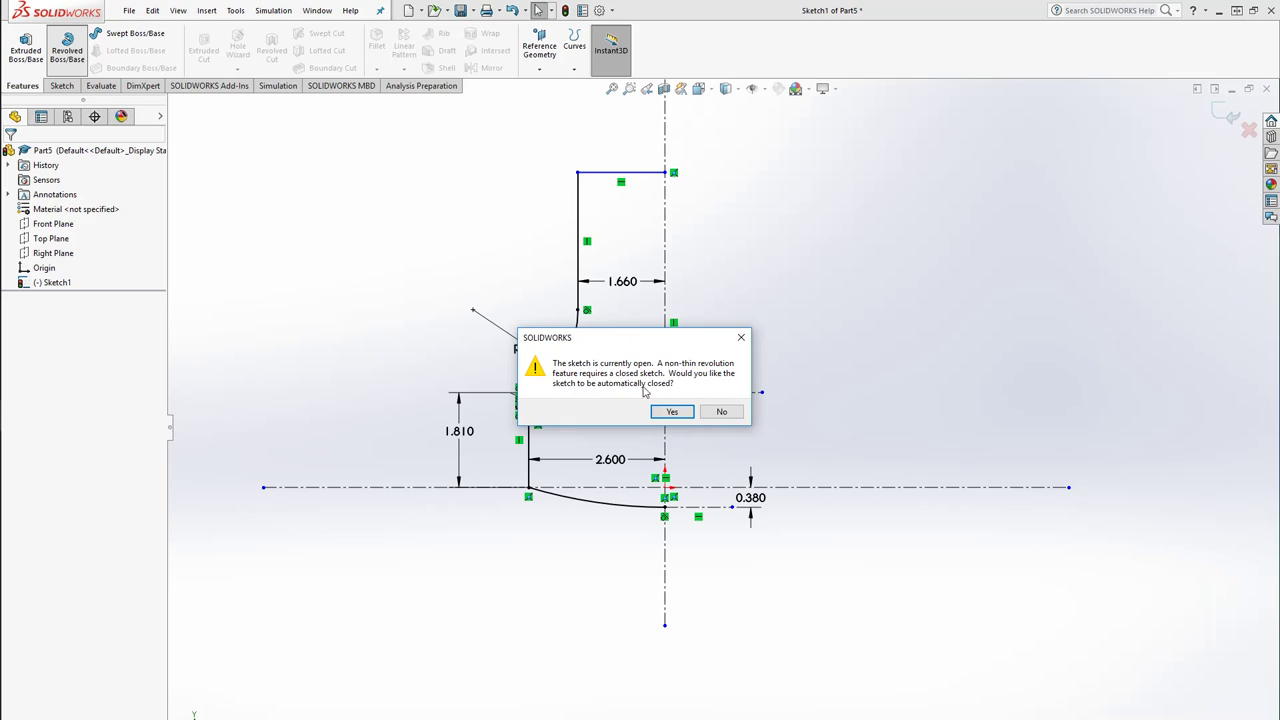
{"action": "left_click_drag", "start_coordinate": [643, 347], "coordinate": [961, 262]}
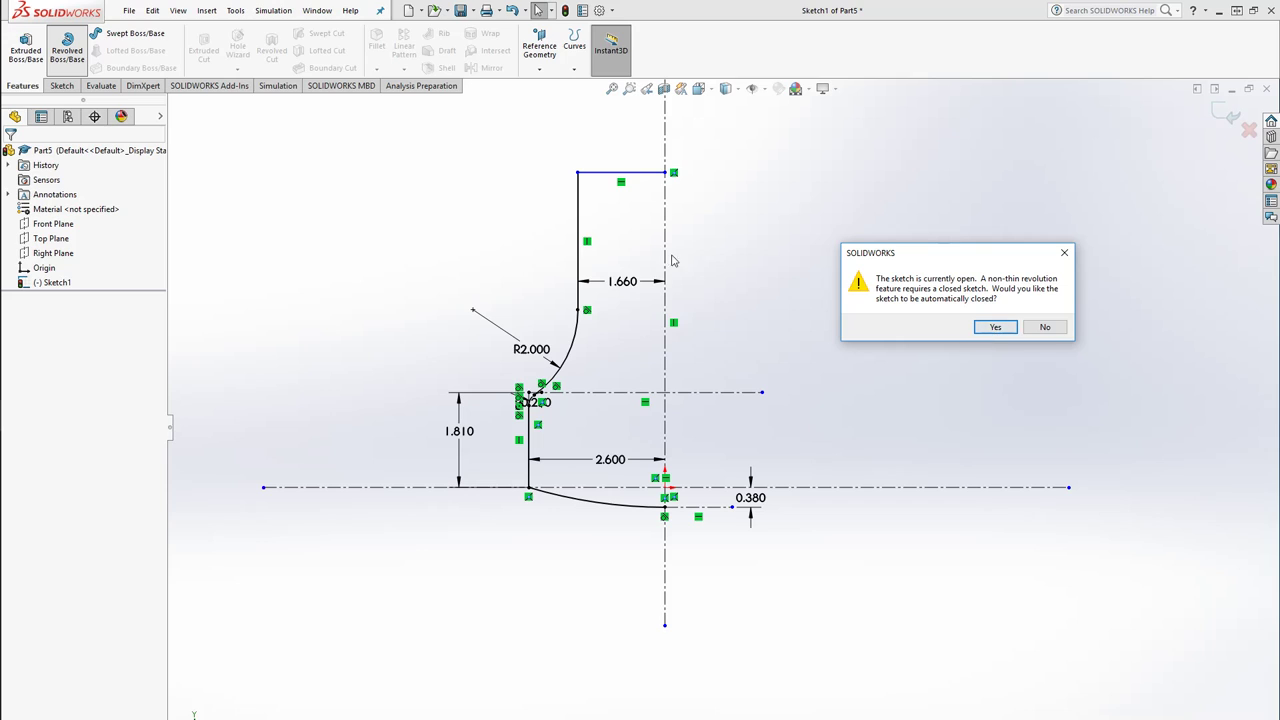
{"action": "left_click", "coordinate": [994, 328]}
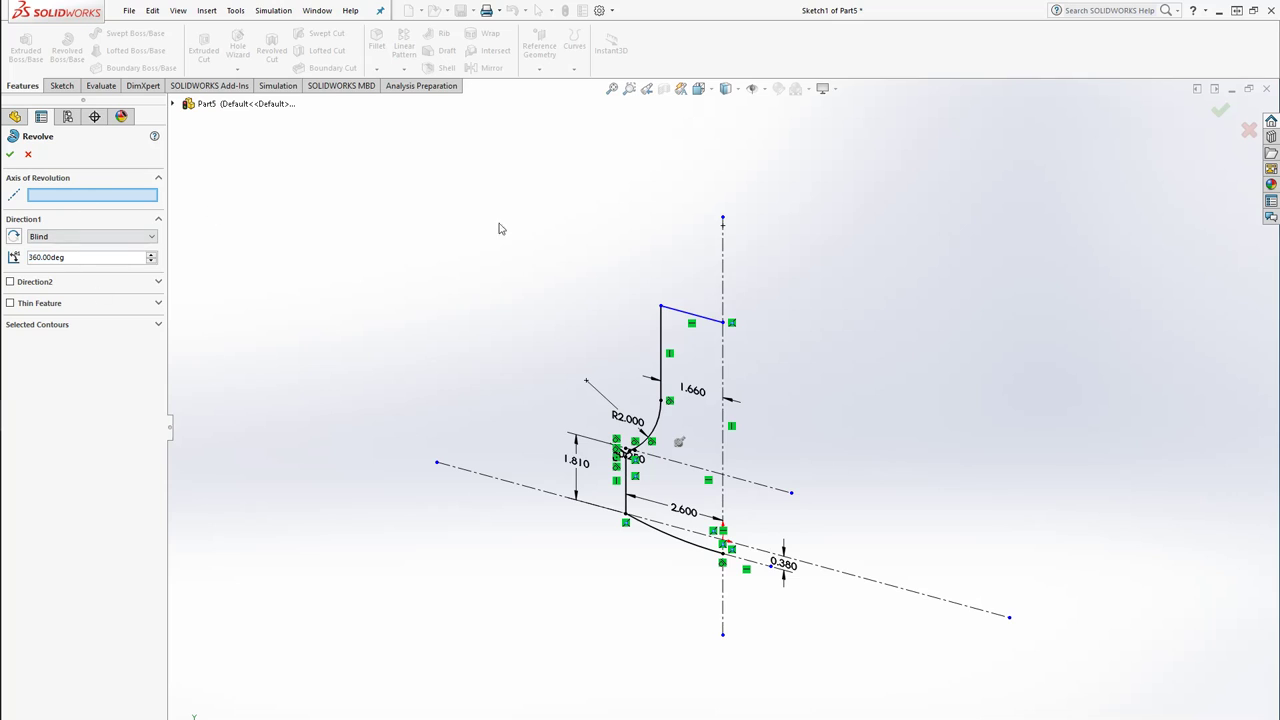
{"action": "left_click", "coordinate": [724, 262]}
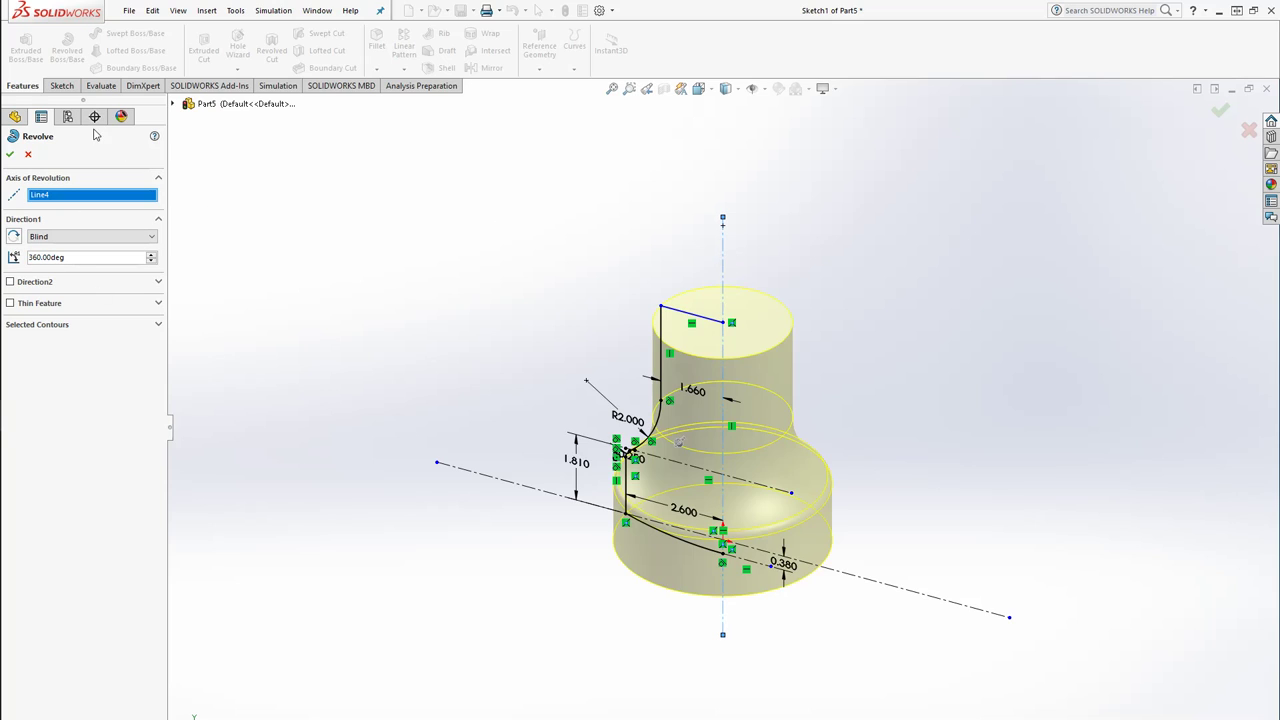
{"action": "left_click", "coordinate": [10, 154]}
{"action": "mouse_move", "coordinate": [620, 322]}
{"action": "middle_mouse_down"}
{"action": "mouse_move", "coordinate": [647, 380]}
{"action": "mouse_move", "coordinate": [661, 492]}
{"action": "middle_mouse_up"}
{"action": "scroll", "coordinate": [615, 376], "scroll_direction": "down", "scroll_amount": 5}
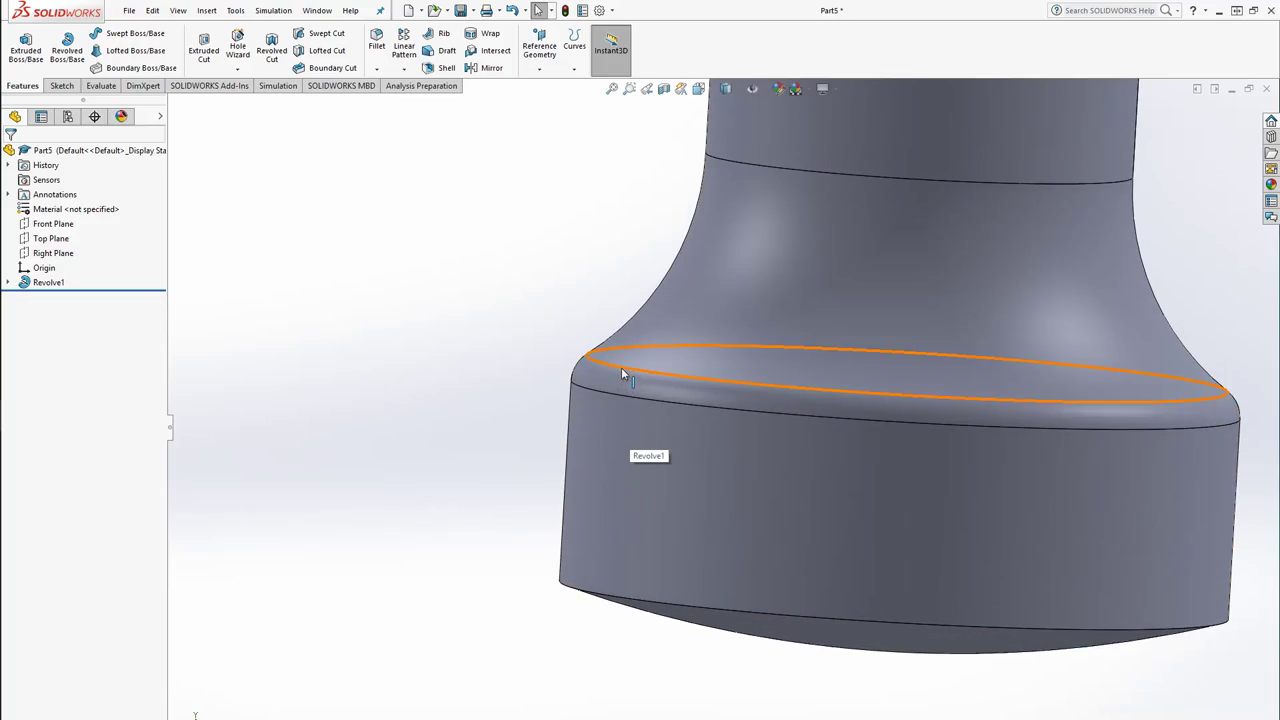
Zoom into the .25R flange corner on the Boeing reference drawing.
{"action": "key", "text": "alt+Tab"}
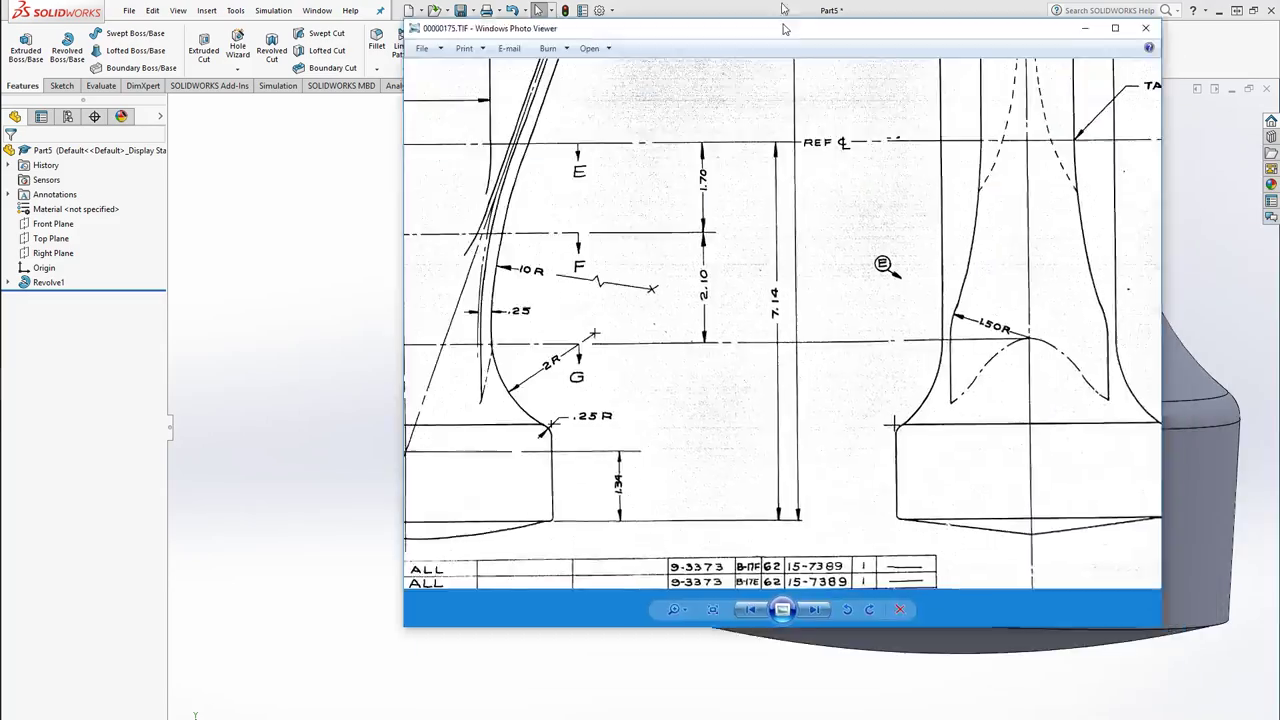
{"action": "scroll", "coordinate": [474, 504], "scroll_direction": "up", "scroll_amount": 6}
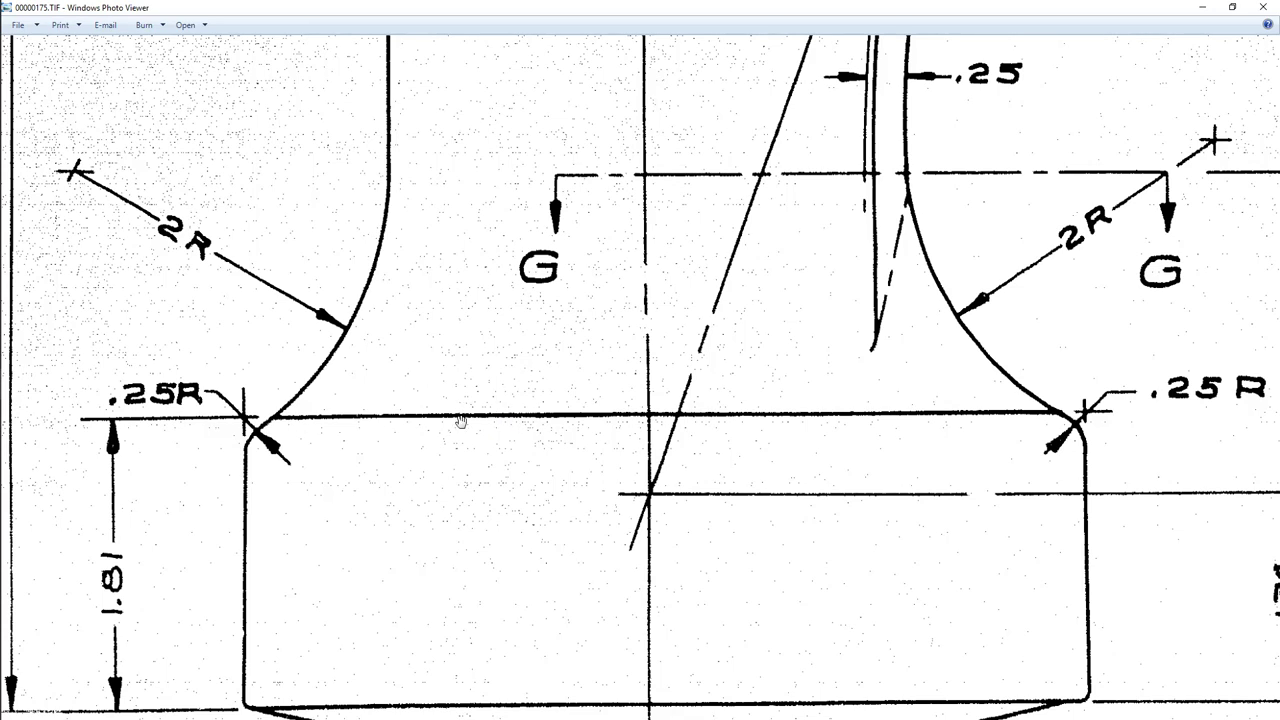
{"action": "scroll", "coordinate": [504, 445], "scroll_direction": "down", "scroll_amount": 3}
{"action": "scroll", "coordinate": [496, 476], "scroll_direction": "up", "scroll_amount": 4}
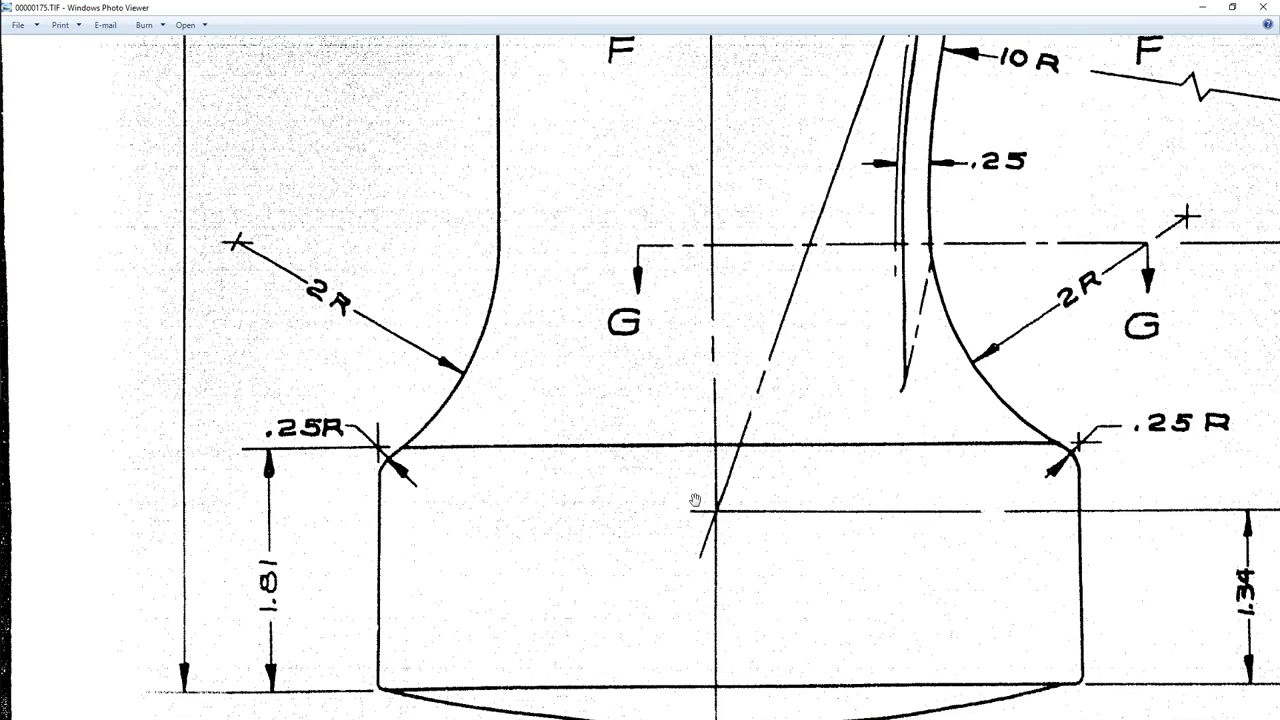
{"action": "left_click_drag", "start_coordinate": [761, 484], "coordinate": [754, 499]}
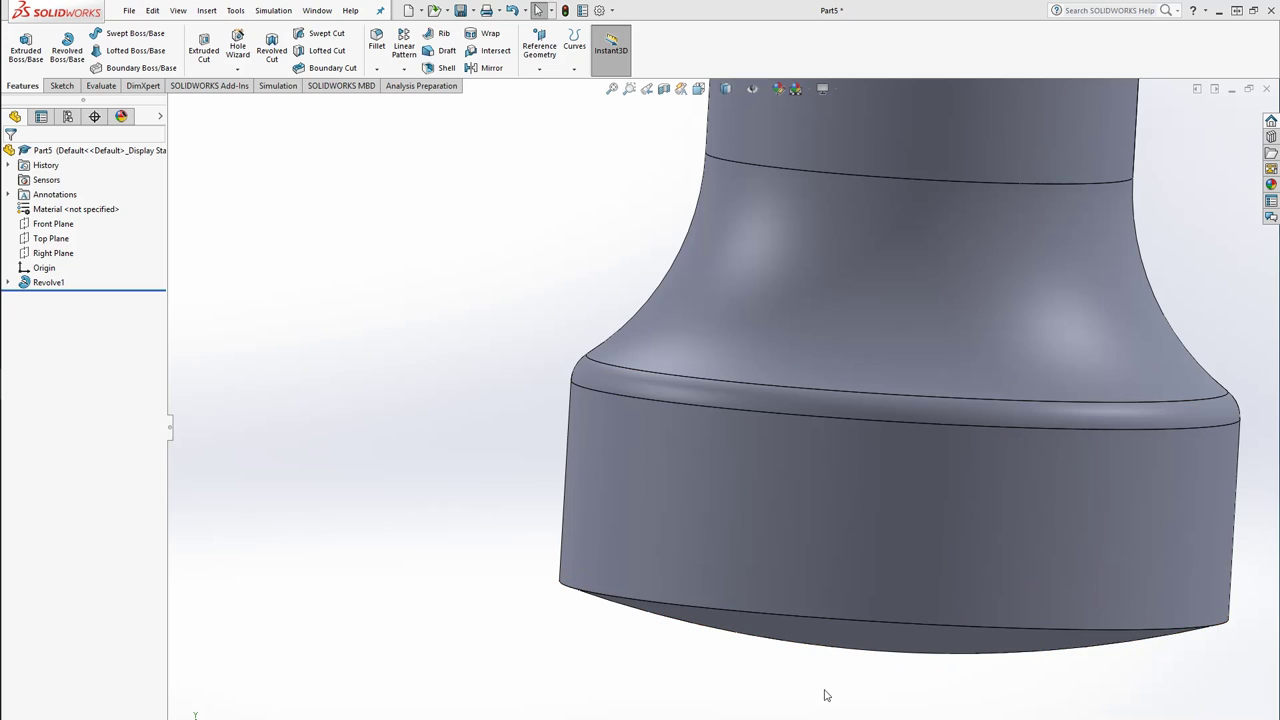
{"action": "mouse_move", "coordinate": [808, 649]}
{"action": "middle_mouse_down"}
{"action": "mouse_move", "coordinate": [820, 563]}
{"action": "mouse_move", "coordinate": [819, 630]}
{"action": "middle_mouse_up"}
{"action": "scroll", "coordinate": [819, 630], "scroll_direction": "up", "scroll_amount": 5}
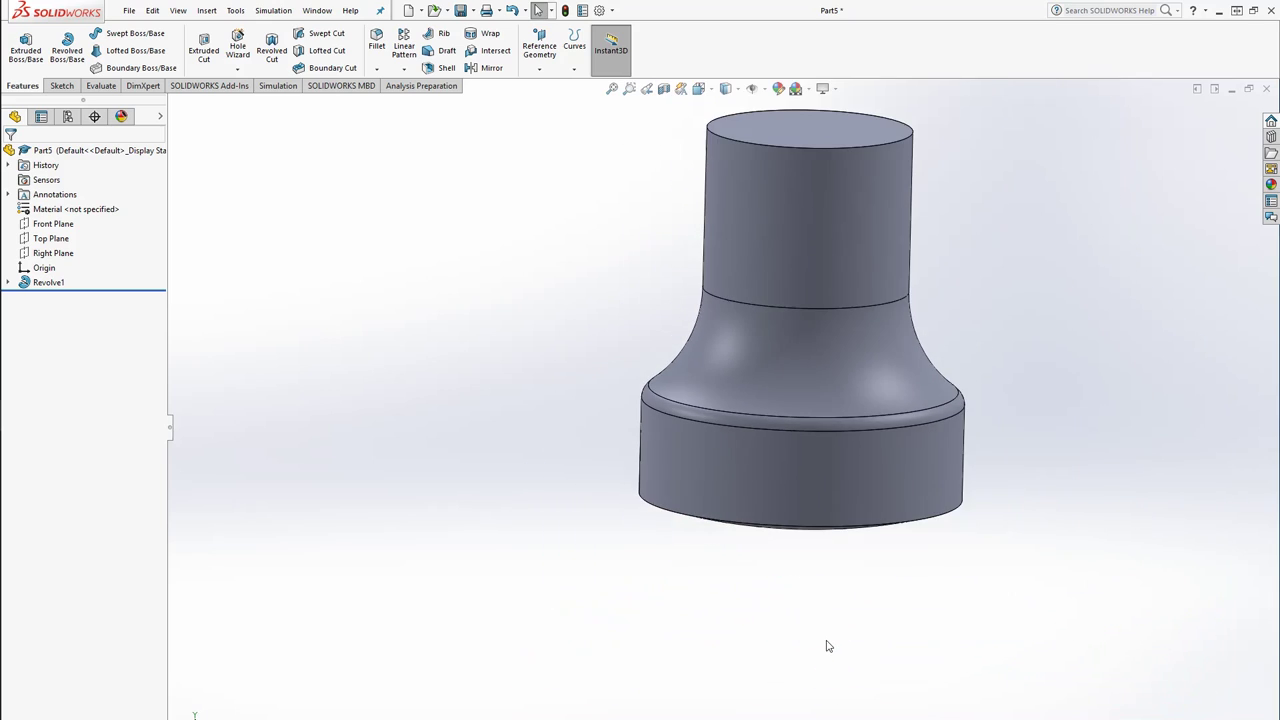
{"action": "middle_click_drag", "start_coordinate": [843, 557], "coordinate": [729, 549]}
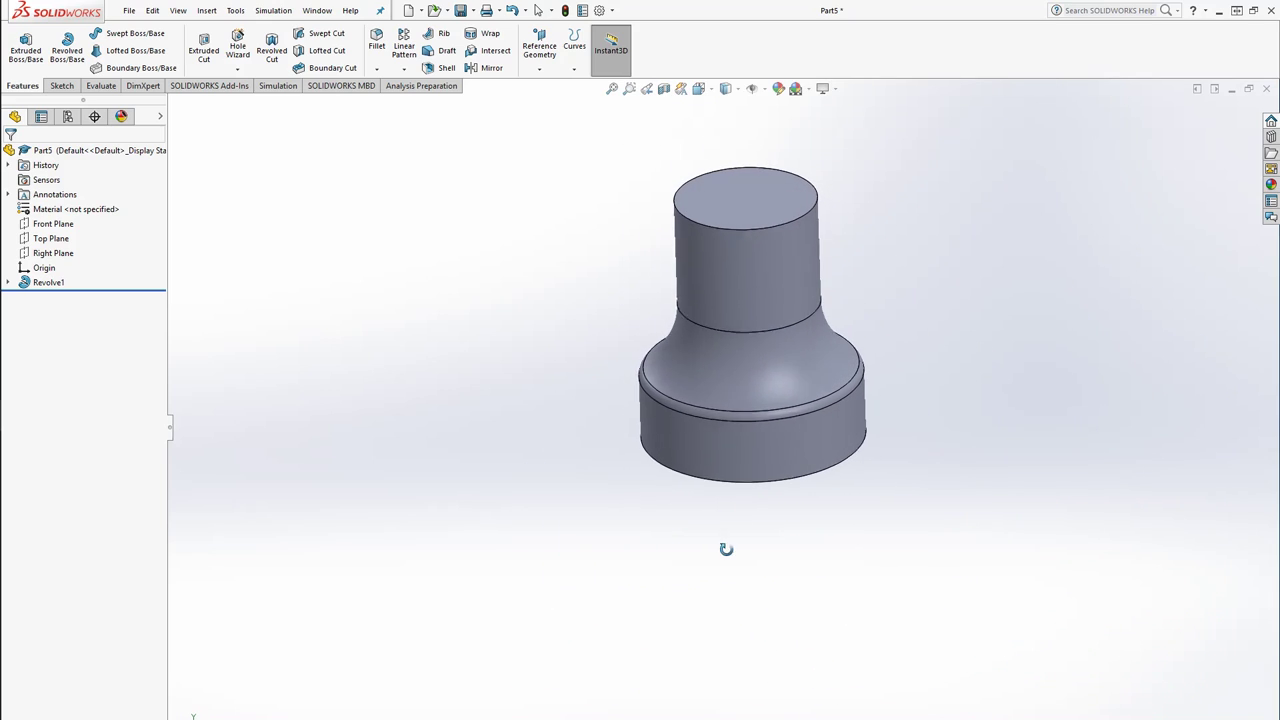
{"action": "middle_click_drag", "start_coordinate": [677, 371], "coordinate": [826, 540]}
{"action": "scroll", "coordinate": [780, 481], "scroll_direction": "down", "scroll_amount": 6}
{"action": "middle_click_drag", "start_coordinate": [780, 481], "coordinate": [674, 608]}
{"action": "scroll", "coordinate": [714, 509], "scroll_direction": "up", "scroll_amount": 5}
{"action": "middle_click_drag", "start_coordinate": [714, 509], "coordinate": [655, 597]}
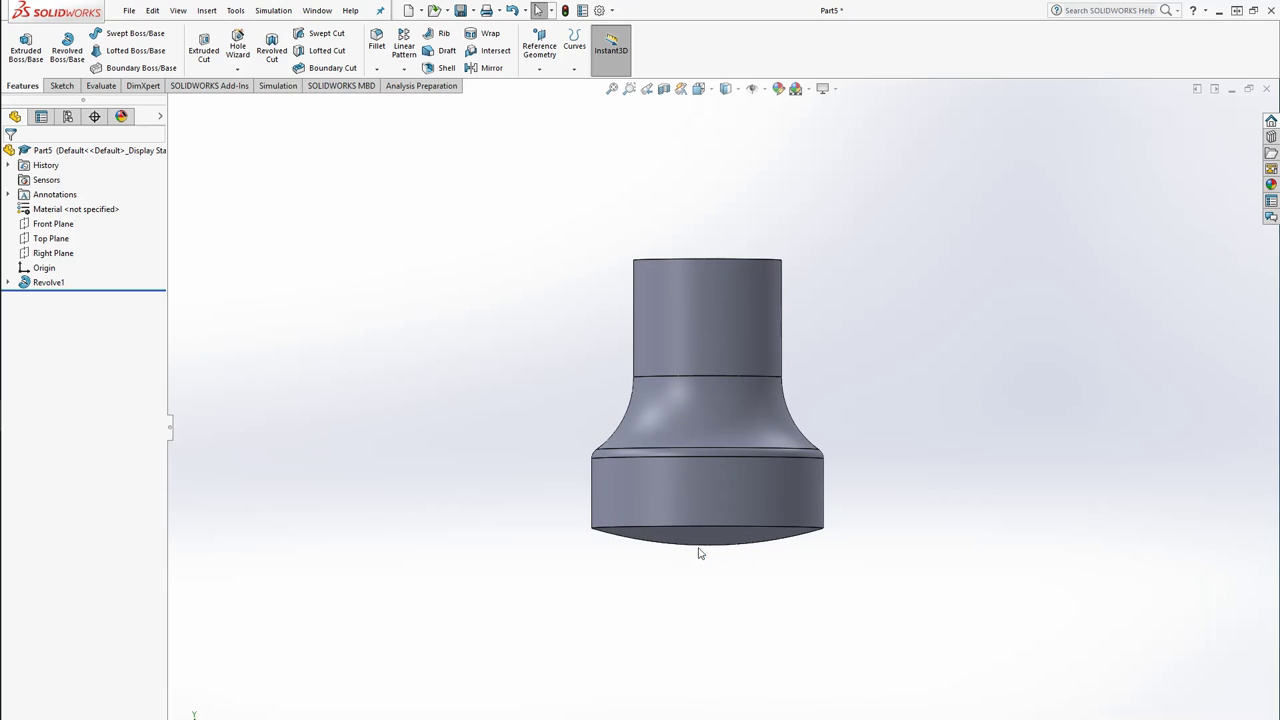
Fillet the base's bottom outer rim edge with a 0.12 in radius.
{"action": "scroll", "coordinate": [638, 525], "scroll_direction": "down", "scroll_amount": 5}
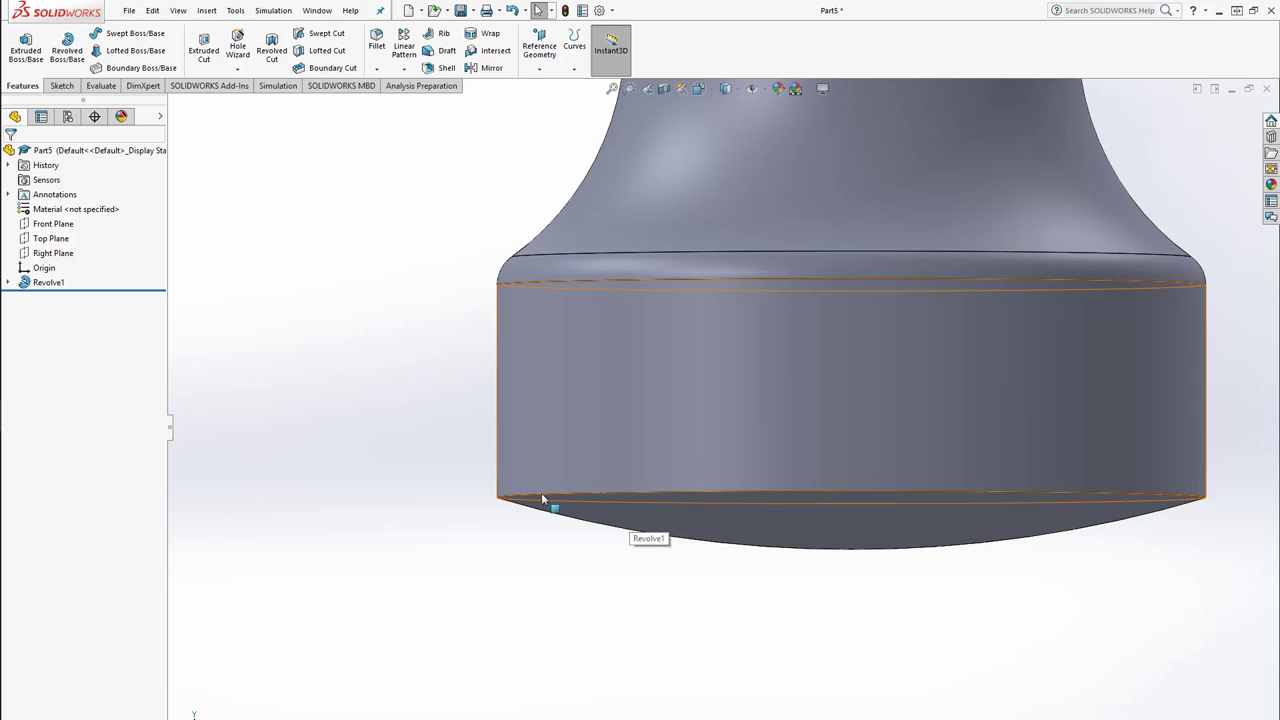
{"action": "scroll", "coordinate": [541, 497], "scroll_direction": "down", "scroll_amount": 4}
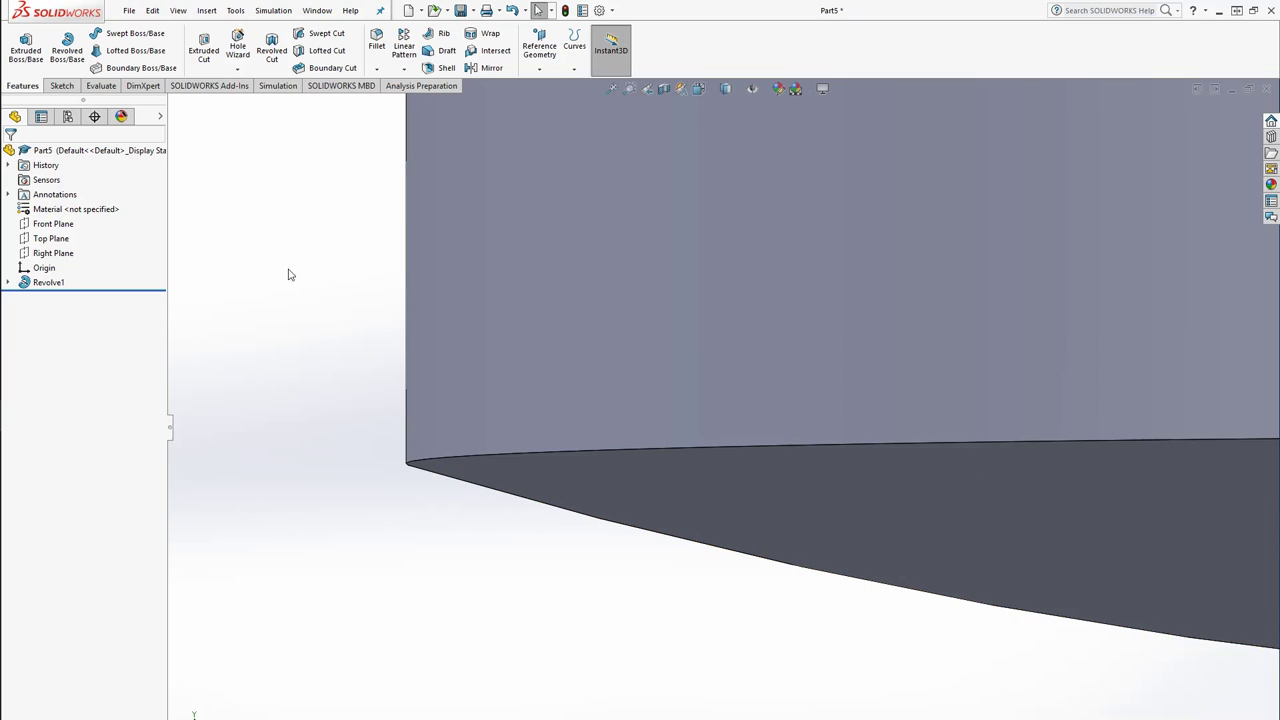
{"action": "left_click", "coordinate": [371, 48]}
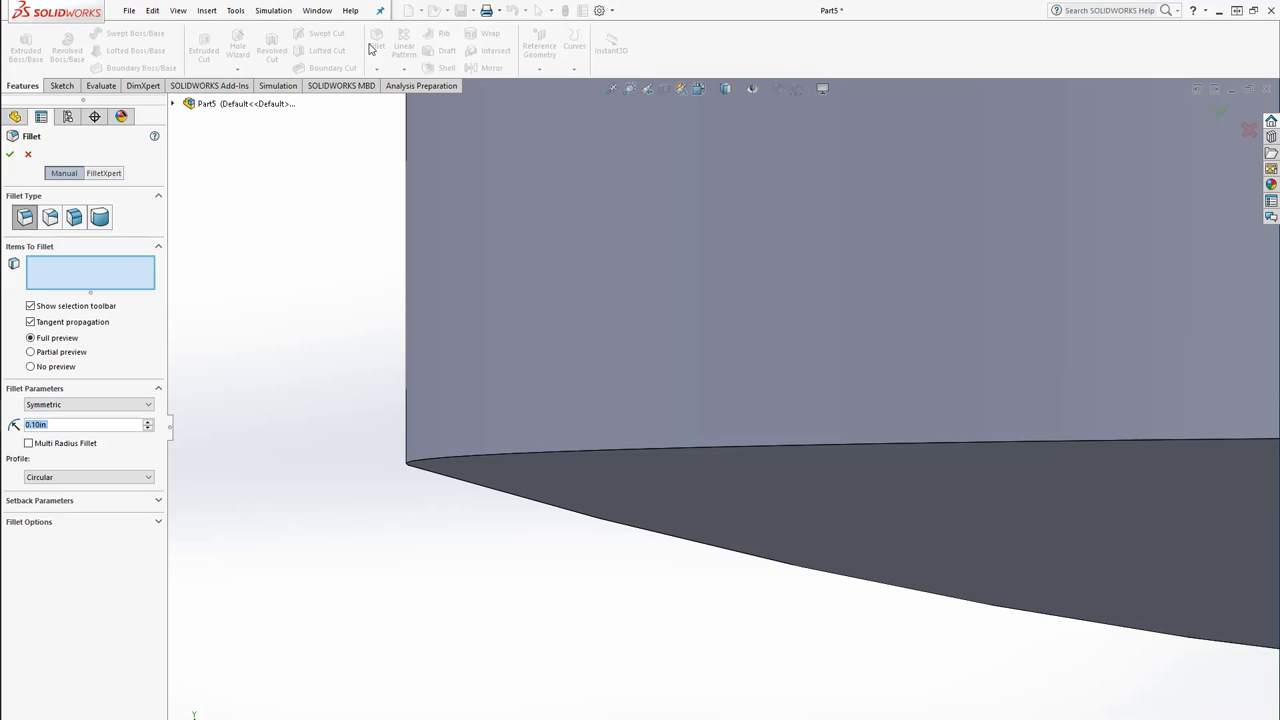
{"action": "left_click", "coordinate": [534, 454]}
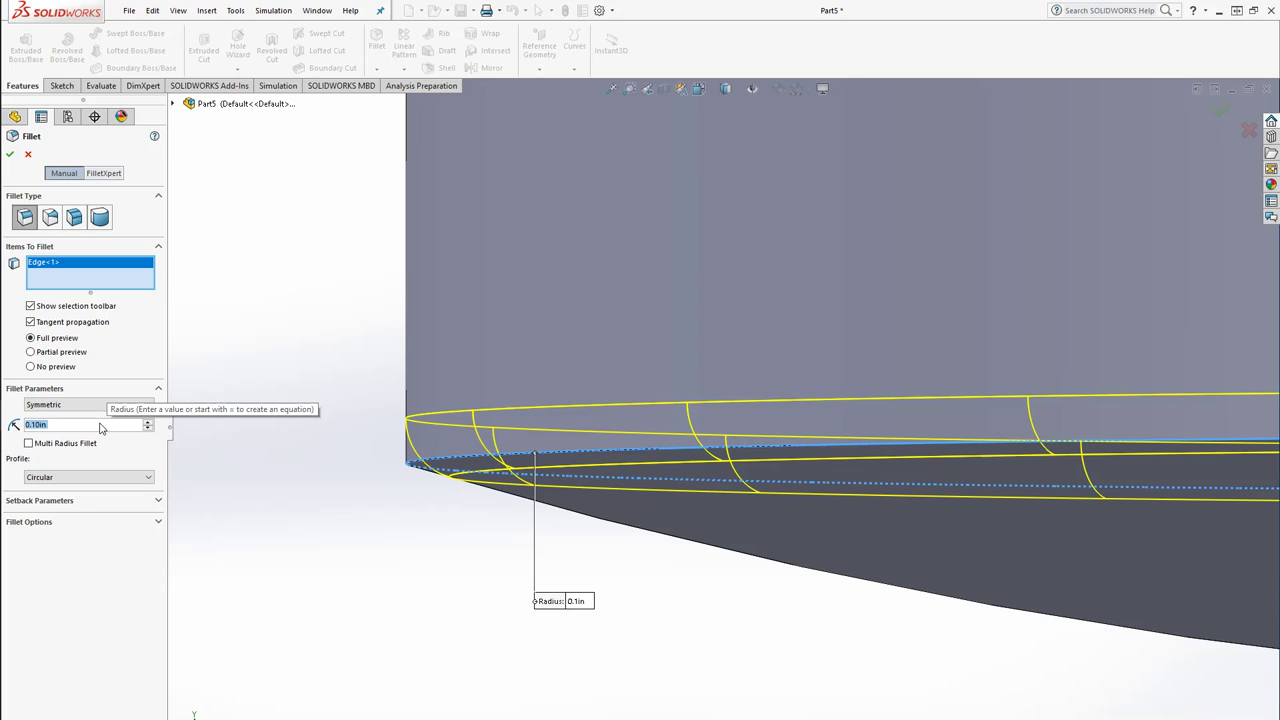
{"action": "type", "text": "0.1"}
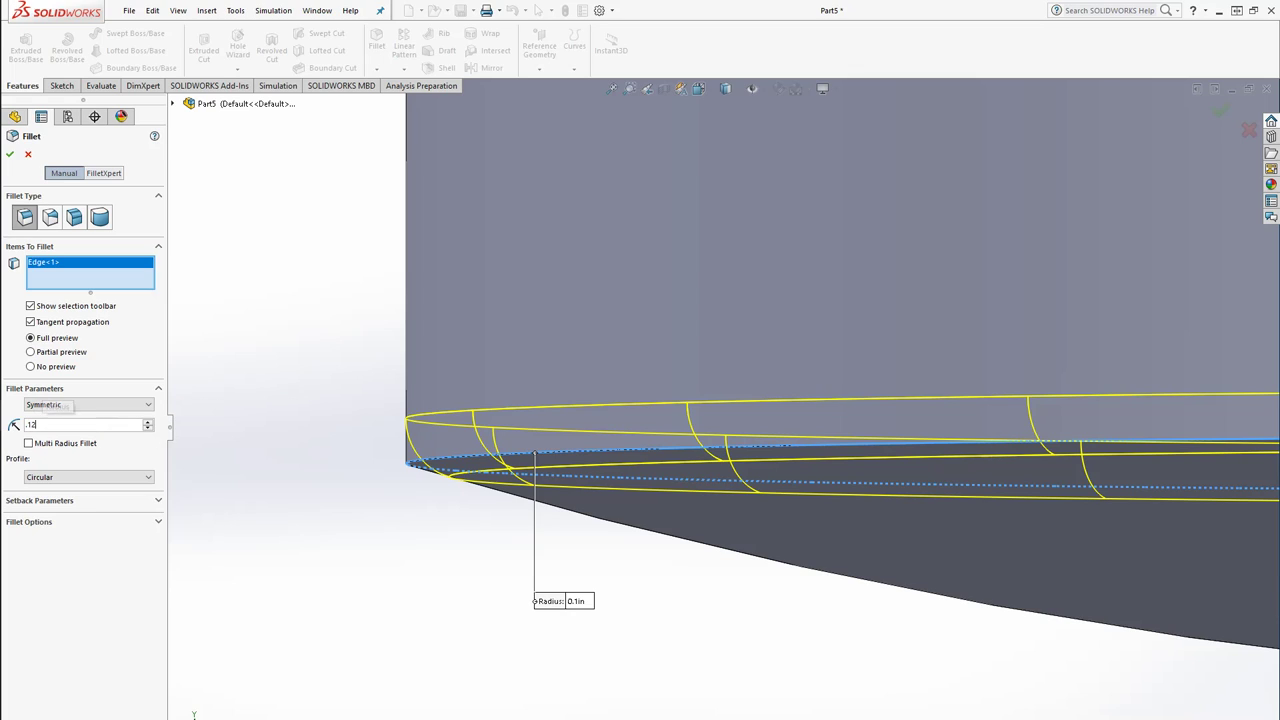
{"action": "key", "text": "Return"}
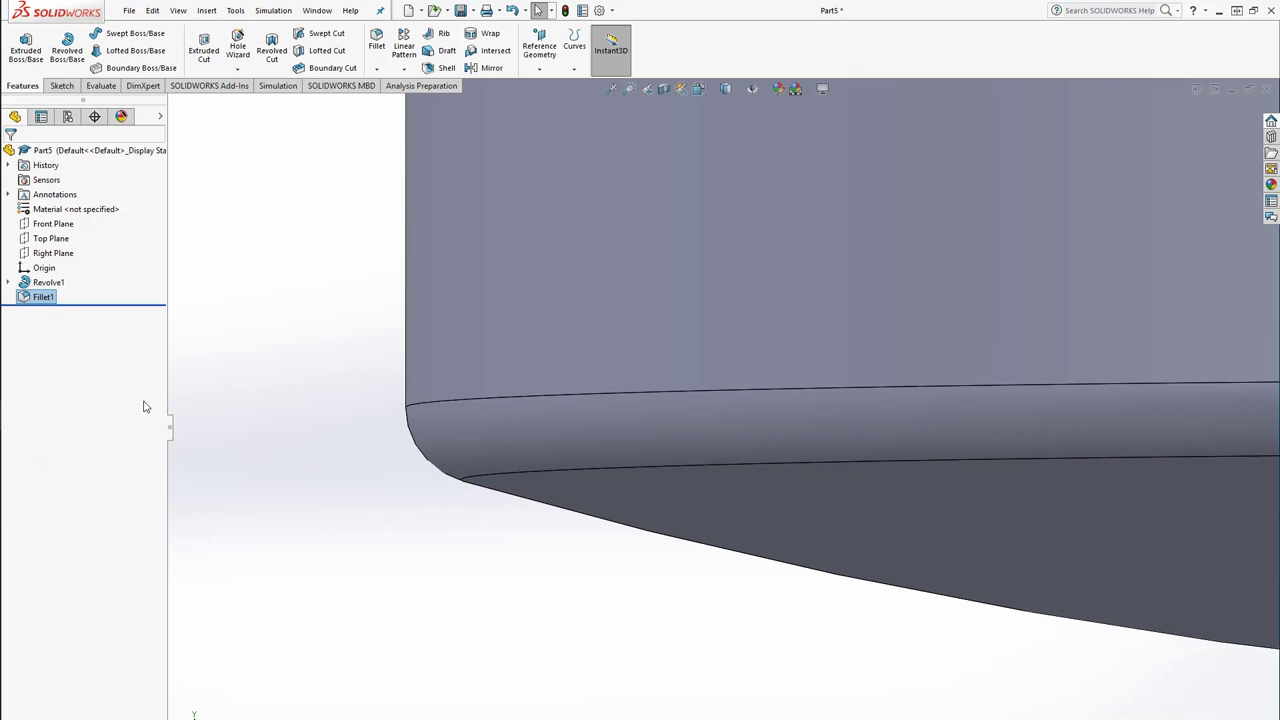
{"action": "scroll", "coordinate": [752, 451], "scroll_direction": "up", "scroll_amount": 8}
{"action": "middle_click_drag", "start_coordinate": [757, 451], "coordinate": [679, 303]}
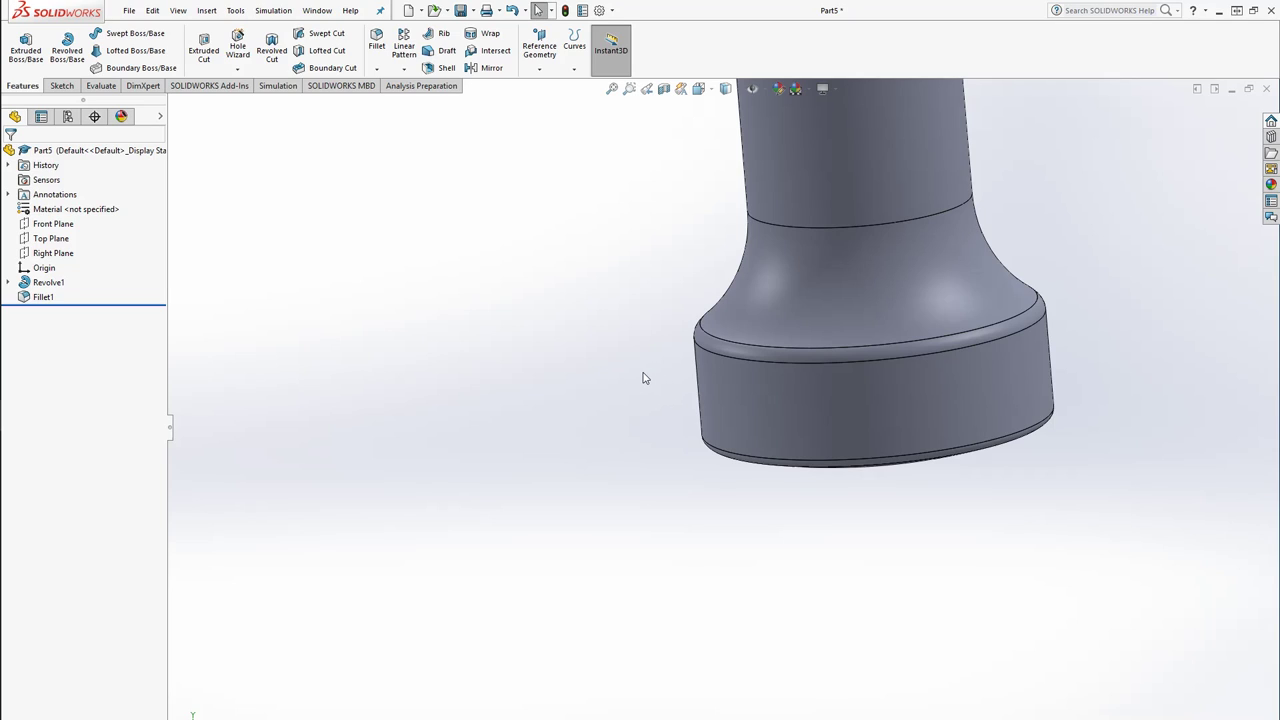
{"action": "mouse_move", "coordinate": [1, 348]}
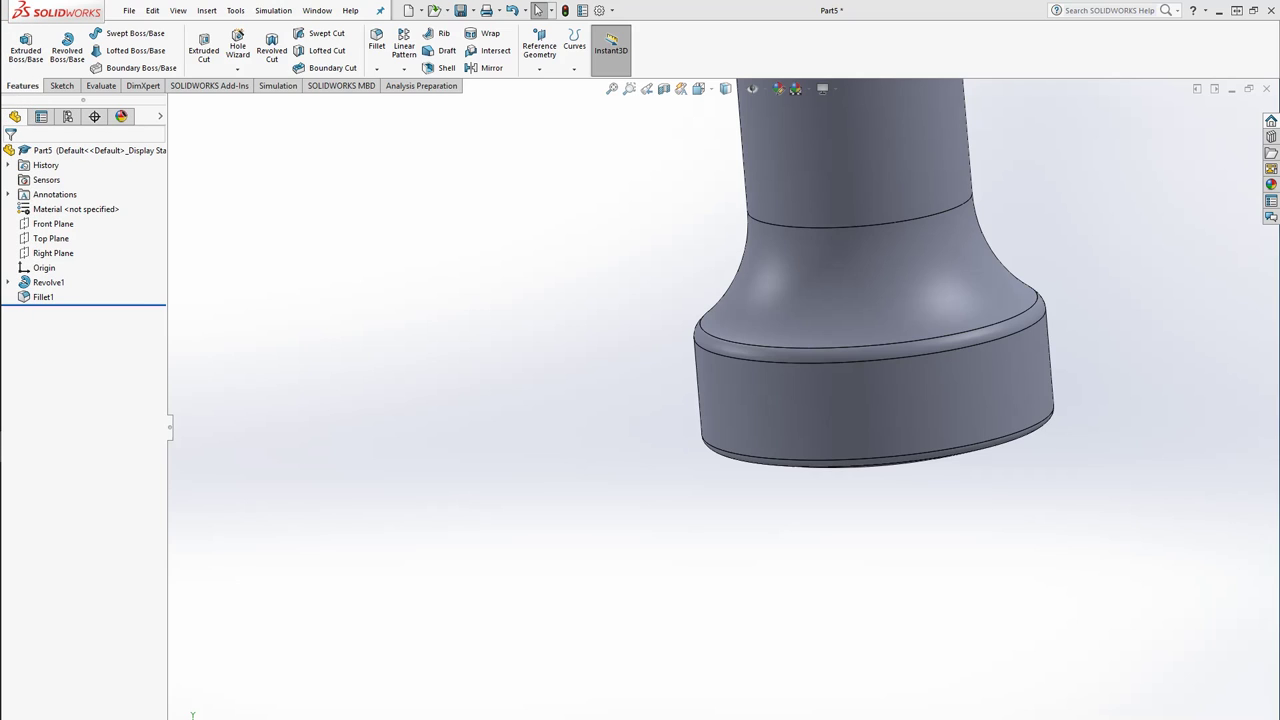
{"action": "mouse_move", "coordinate": [1, 460]}
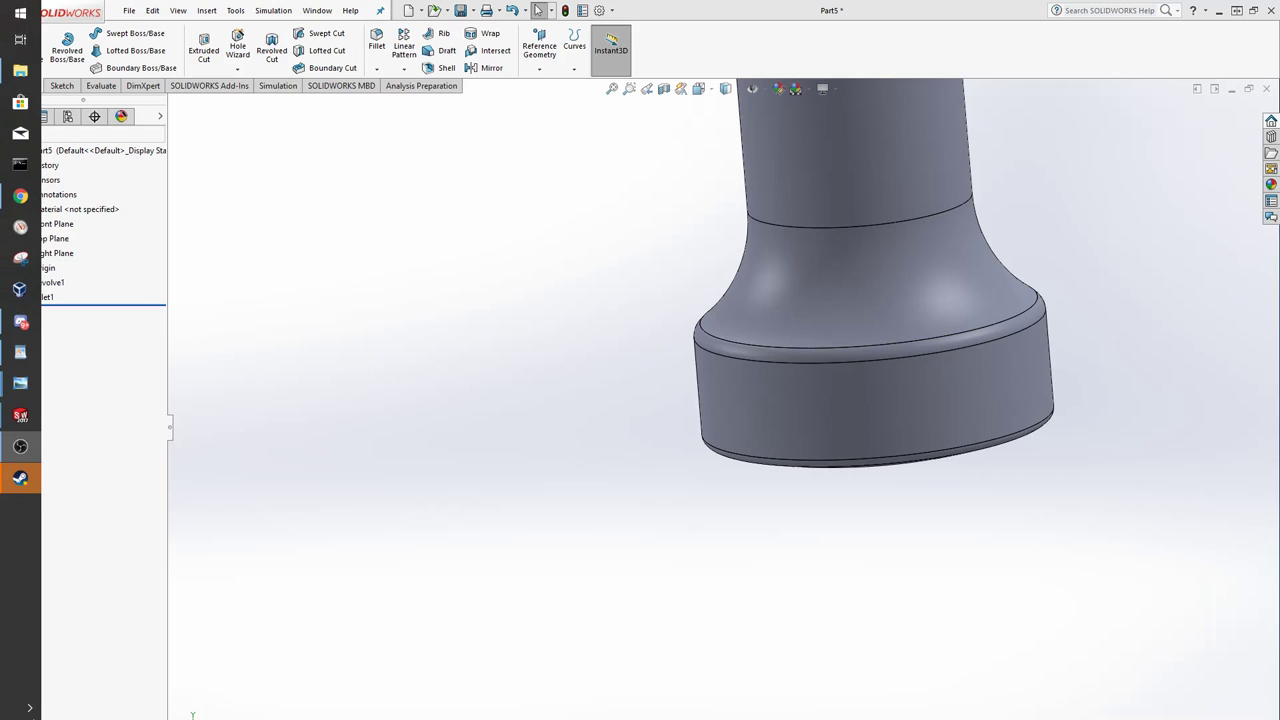